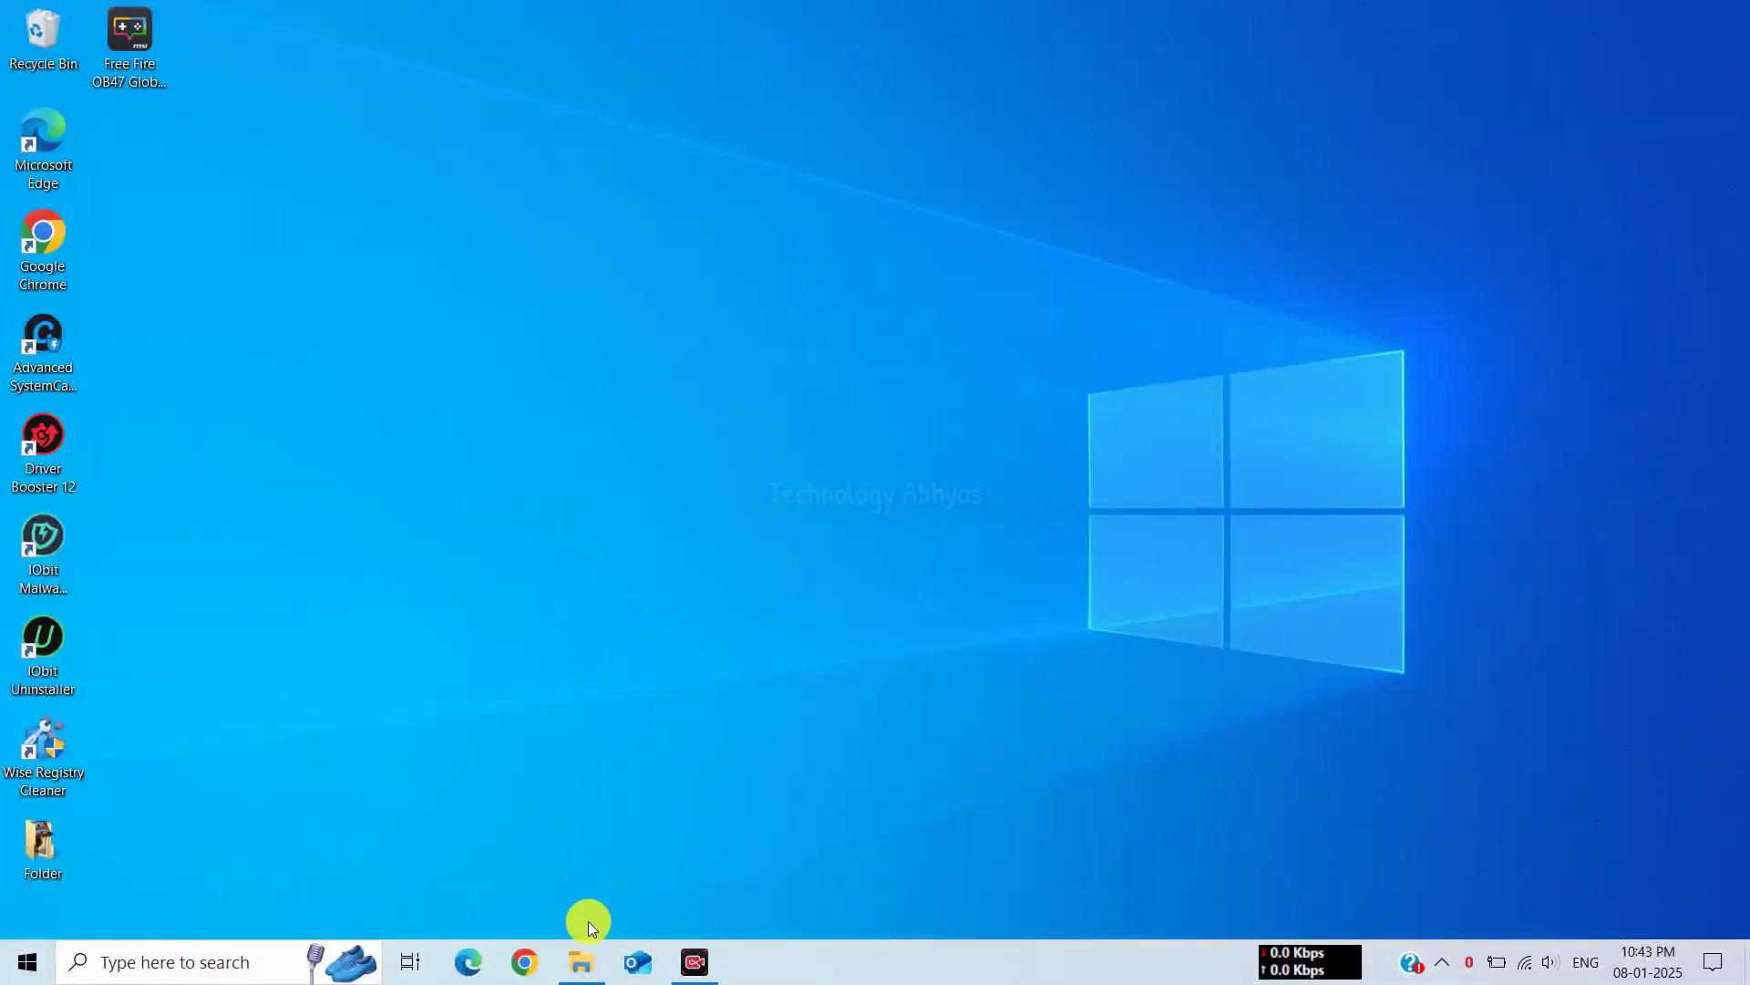
# Extract Speed Eagle Emulator.zip here with its password, producing the SpeedEagle Pebas X Not 600 FPS folder
pyautogui.click(582, 958)
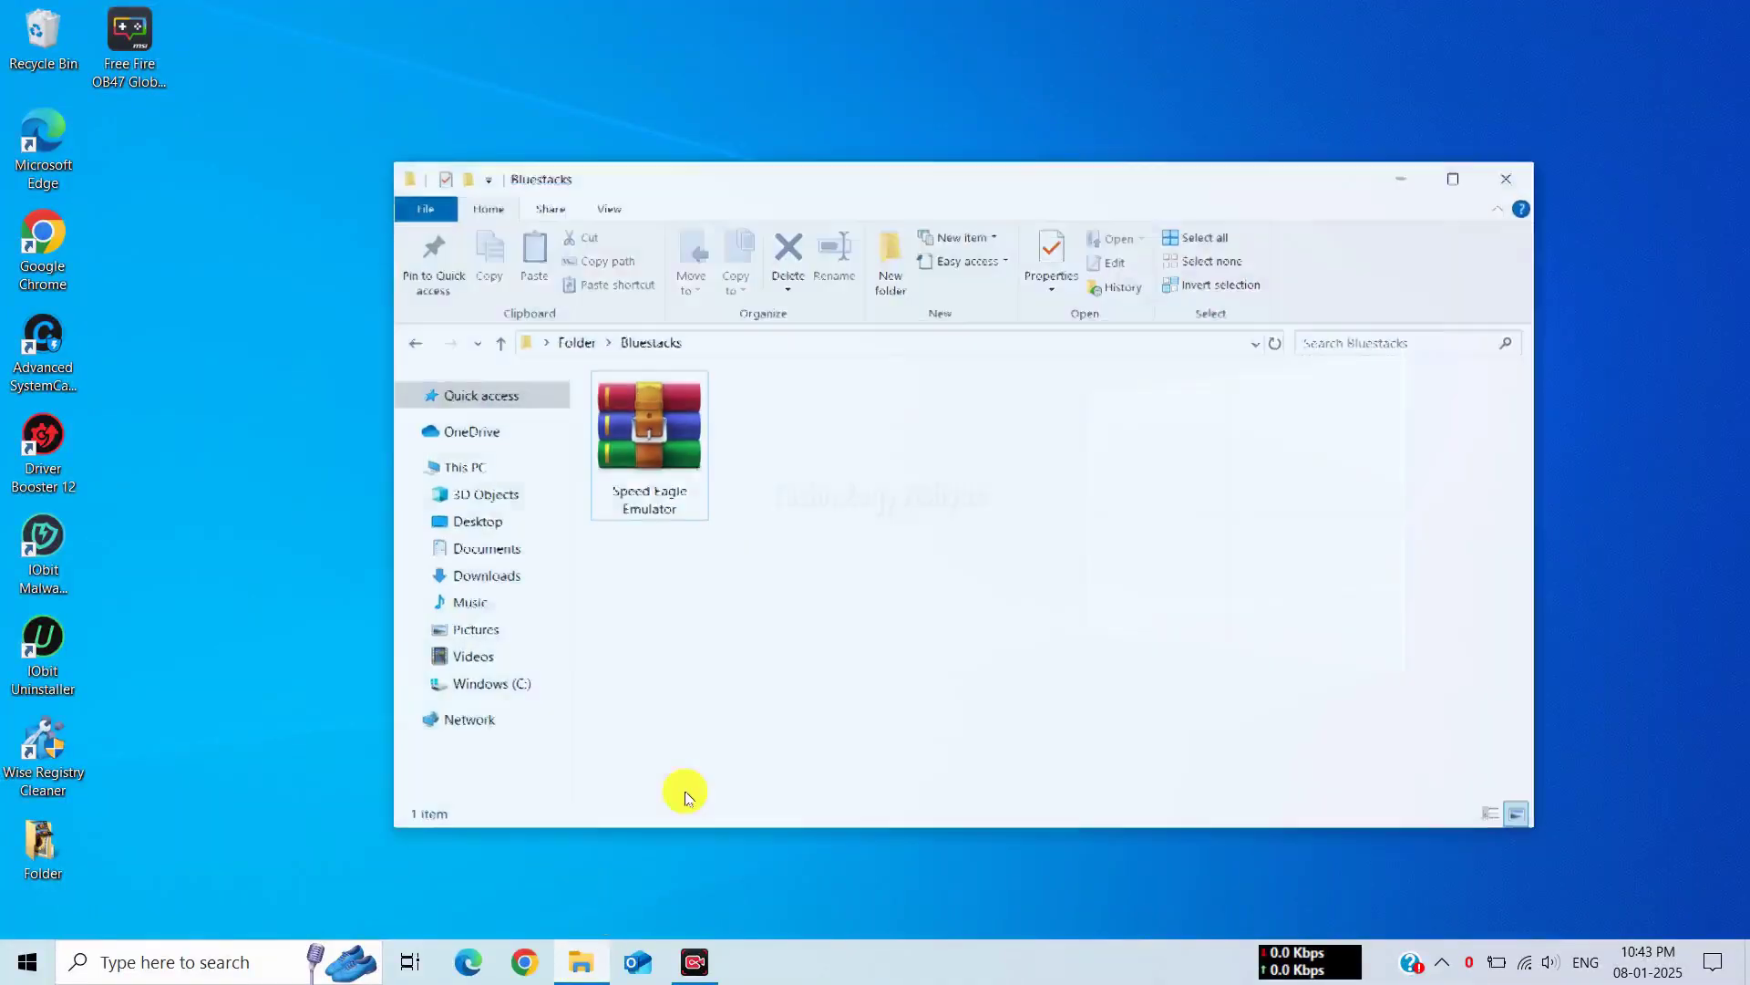
pyautogui.click(602, 418)
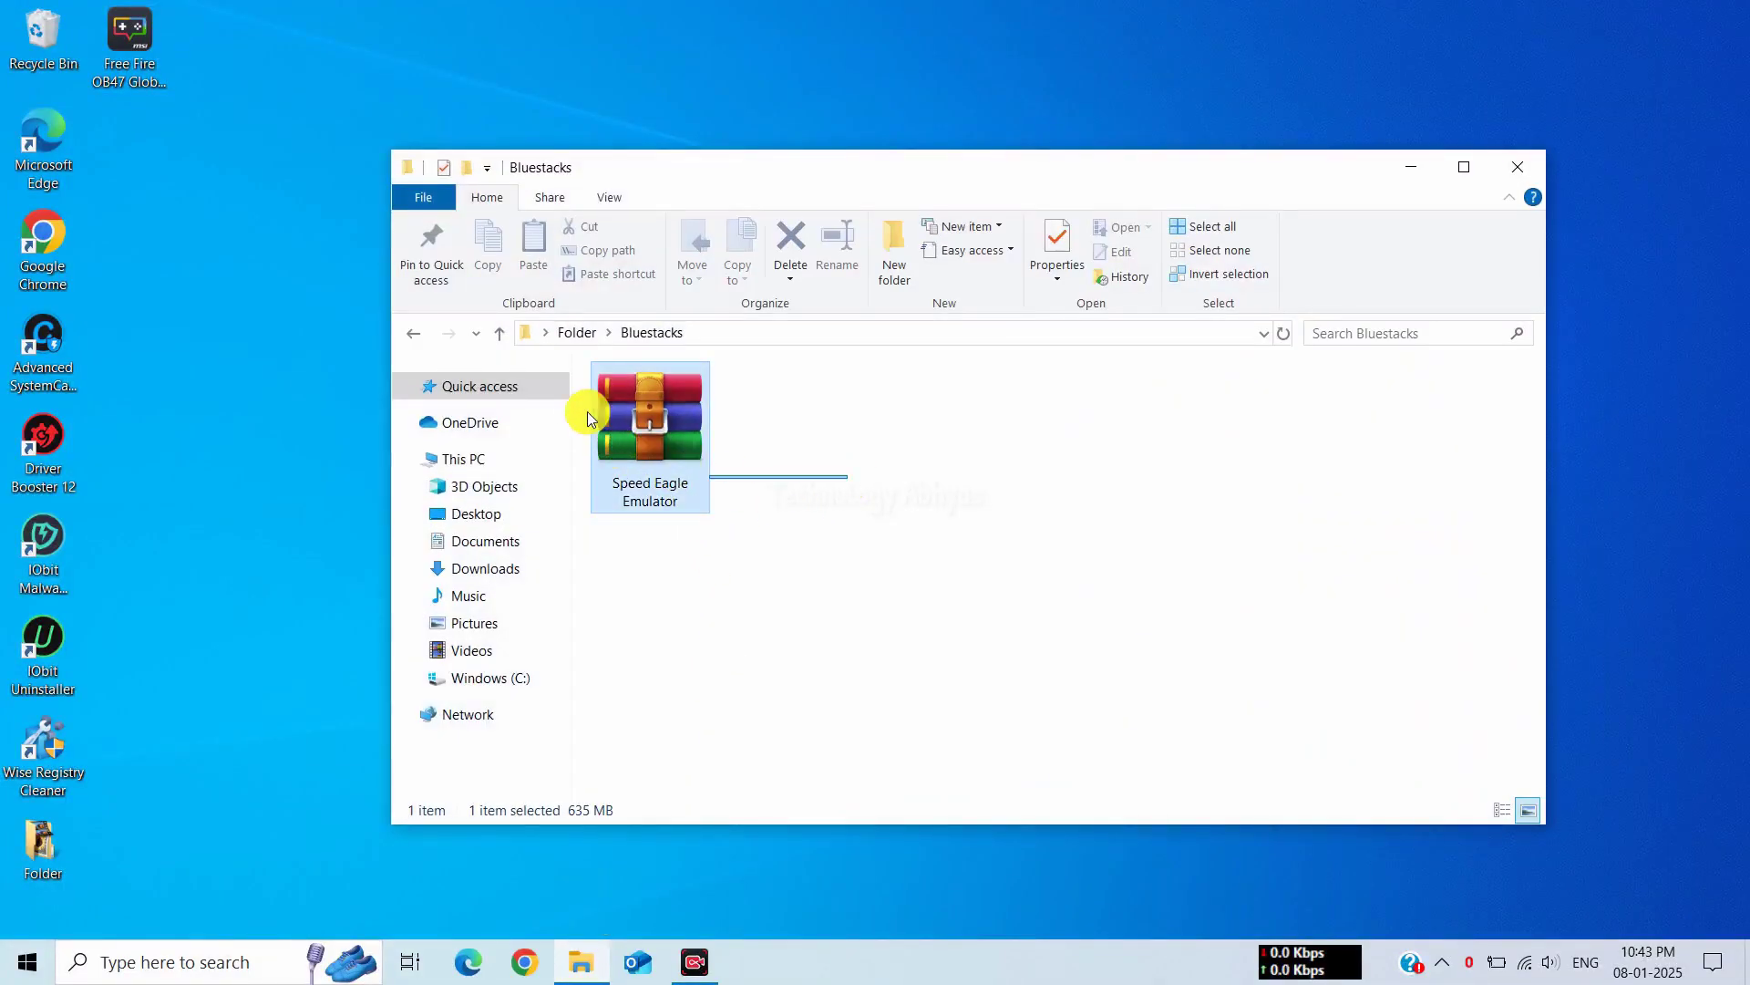
pyautogui.rightClick(667, 428)
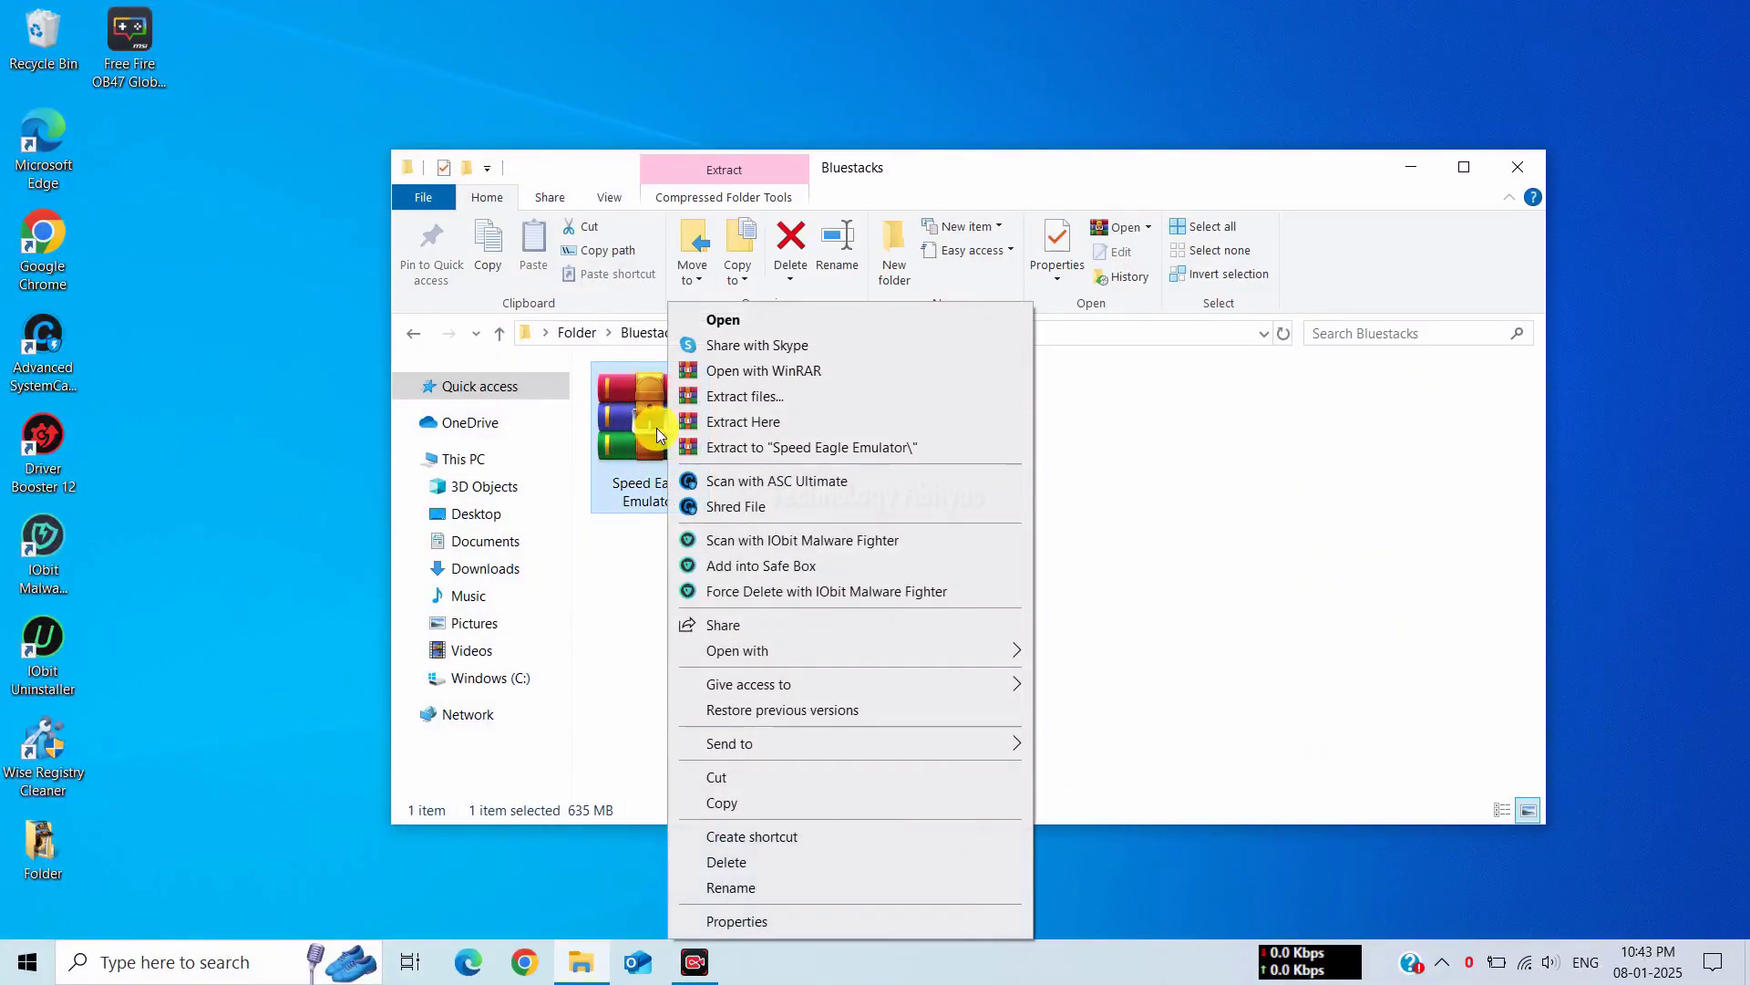
pyautogui.click(762, 426)
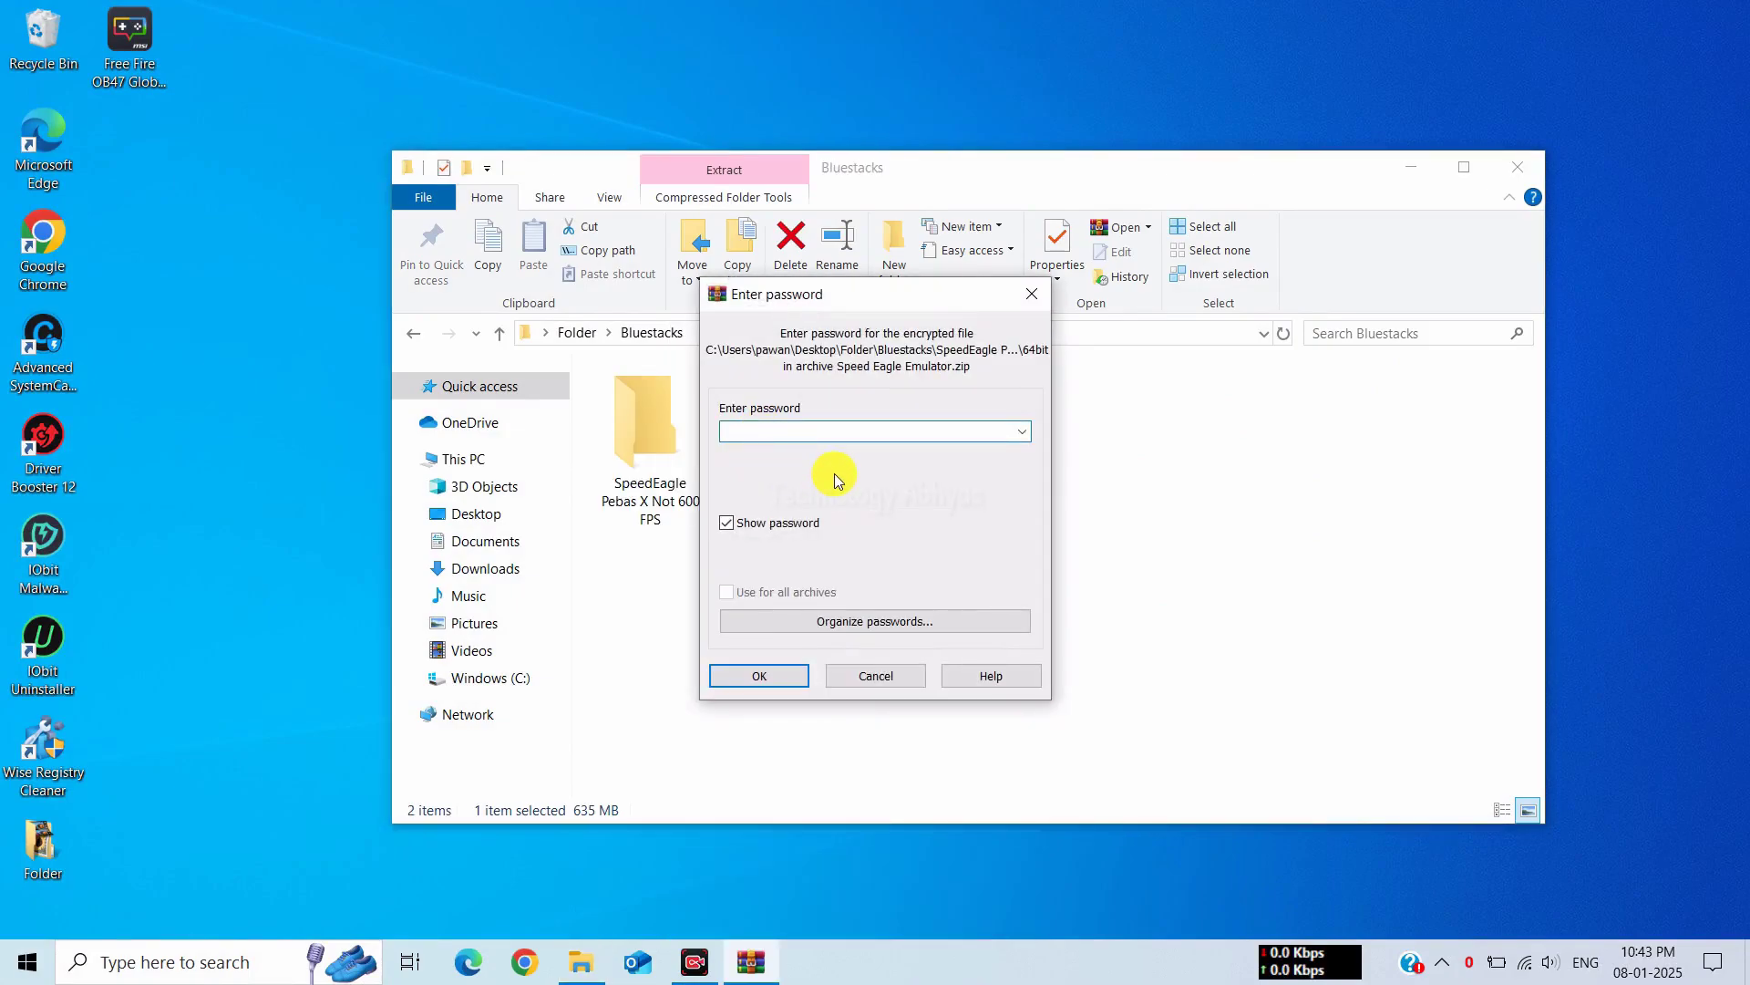
pyautogui.hotkey('ctrl', 'v')
pyautogui.click(780, 675)
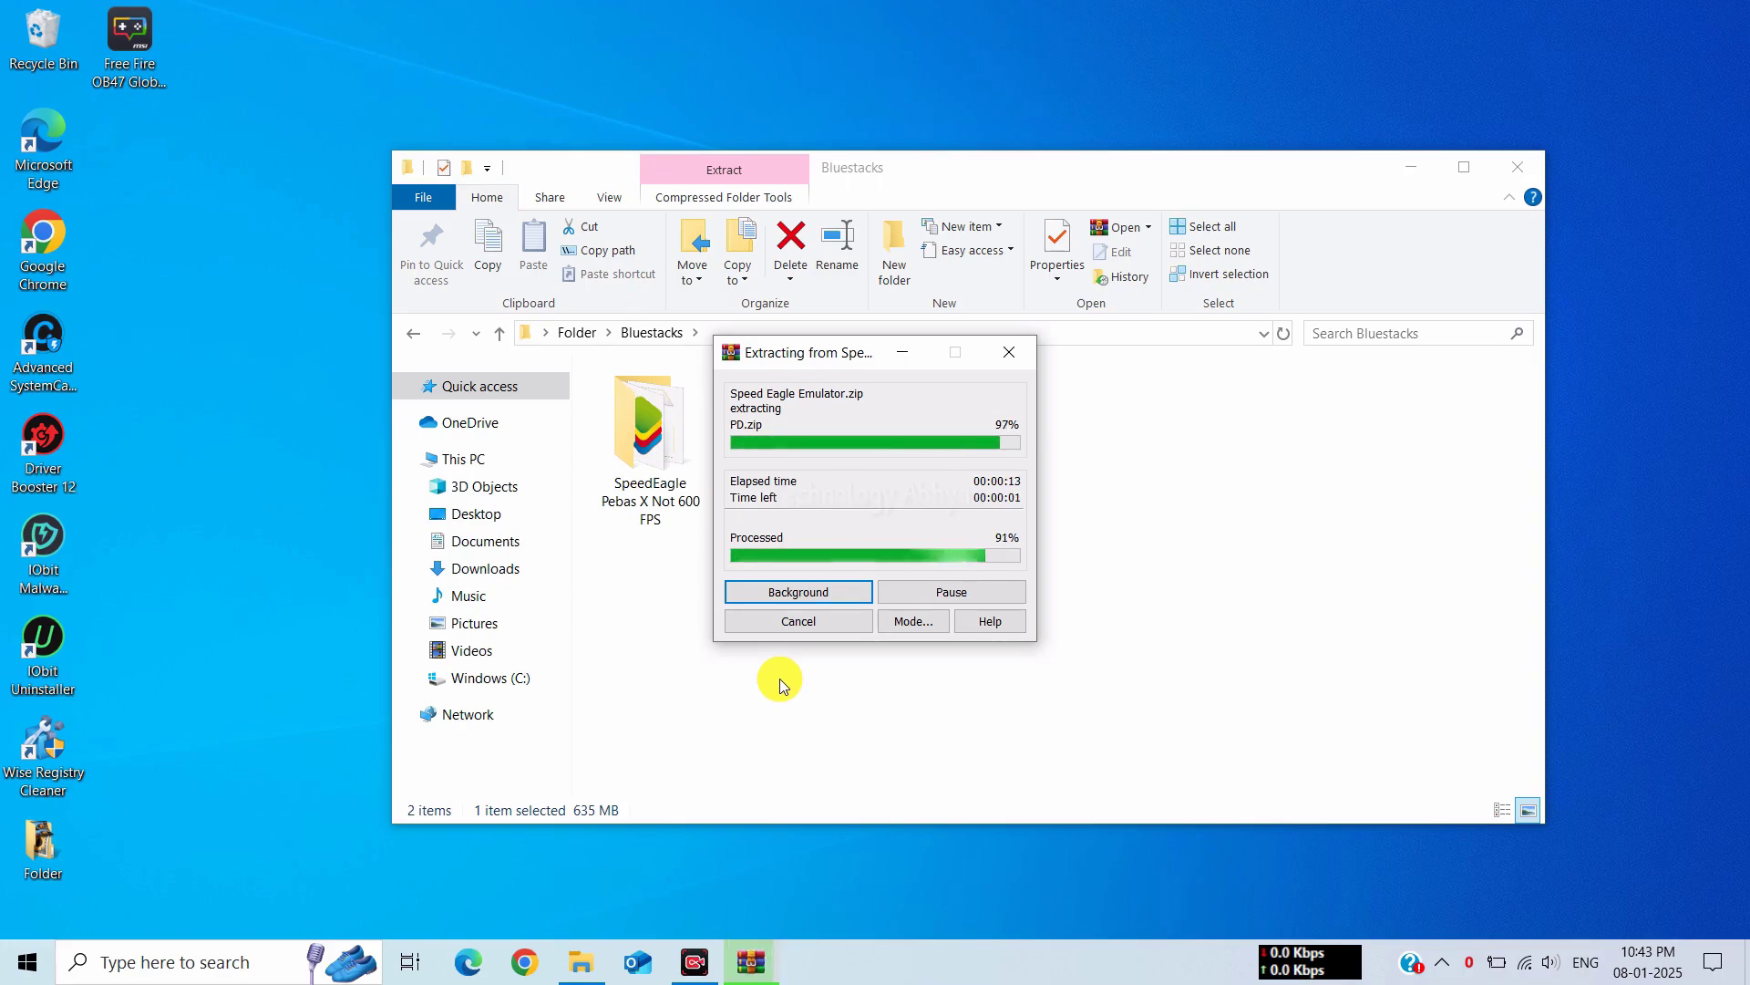
pyautogui.click(781, 679)
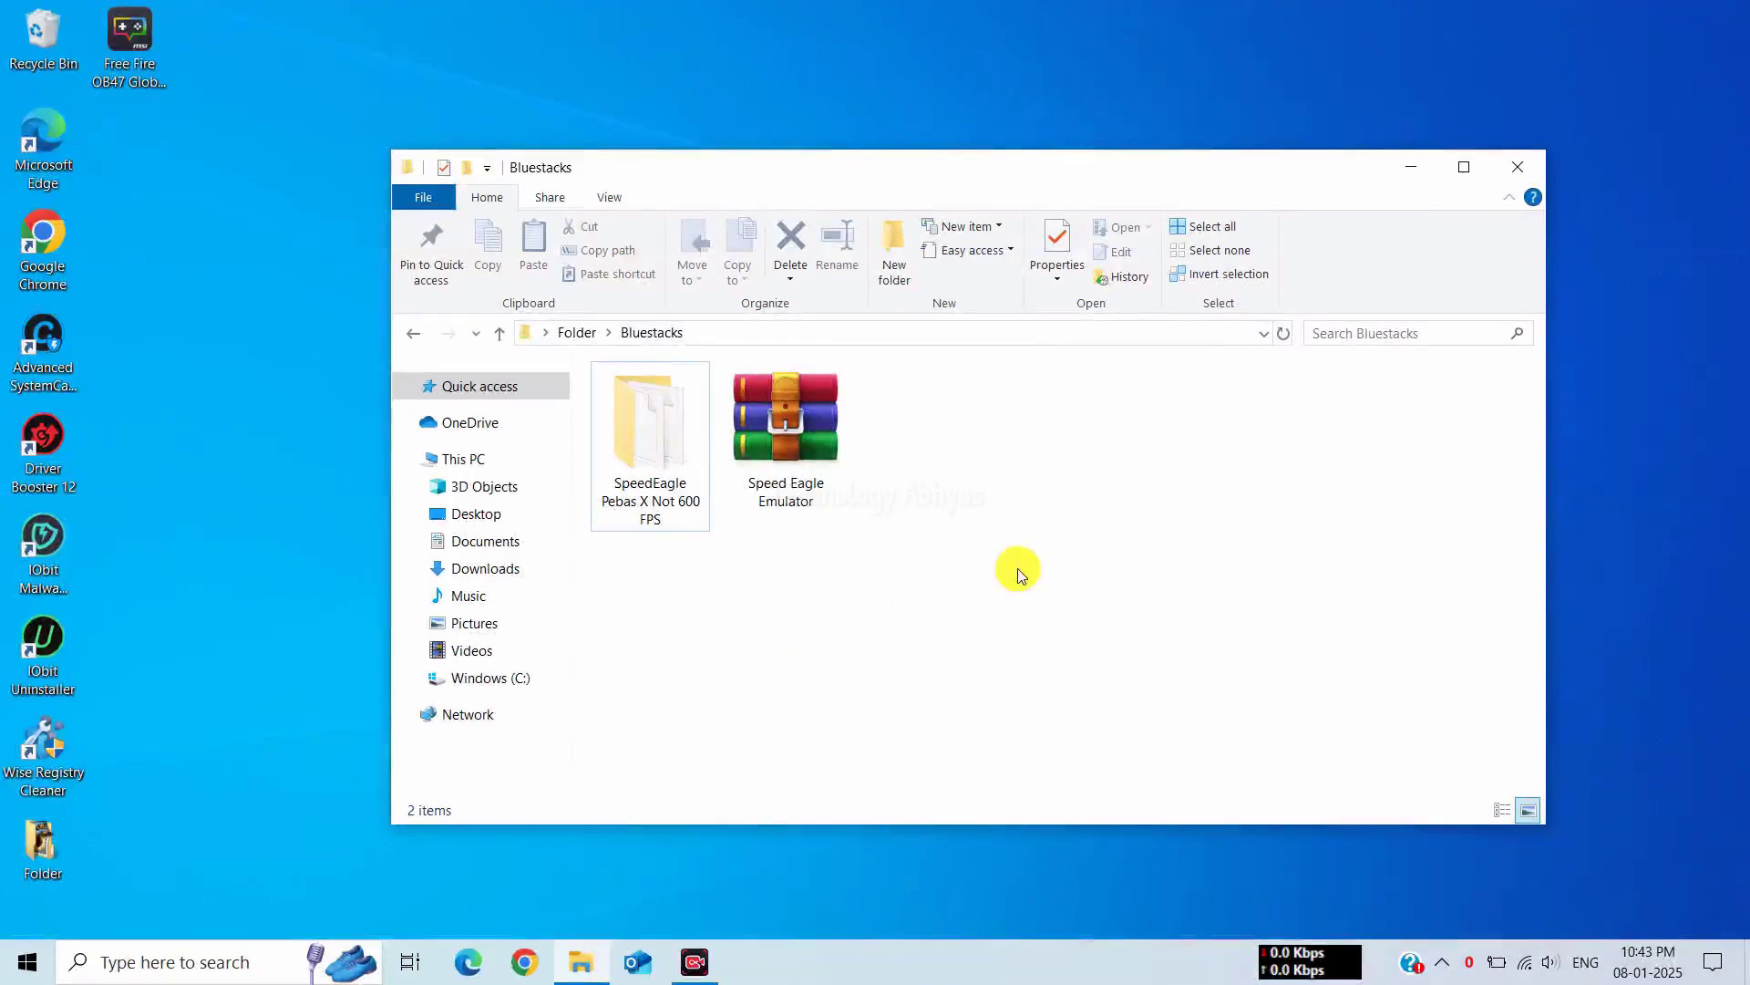
# Run BlueStacksInstaller as administrator from the SpeedEagle Pebas X Not 600 FPS folder
pyautogui.doubleClick(636, 445)
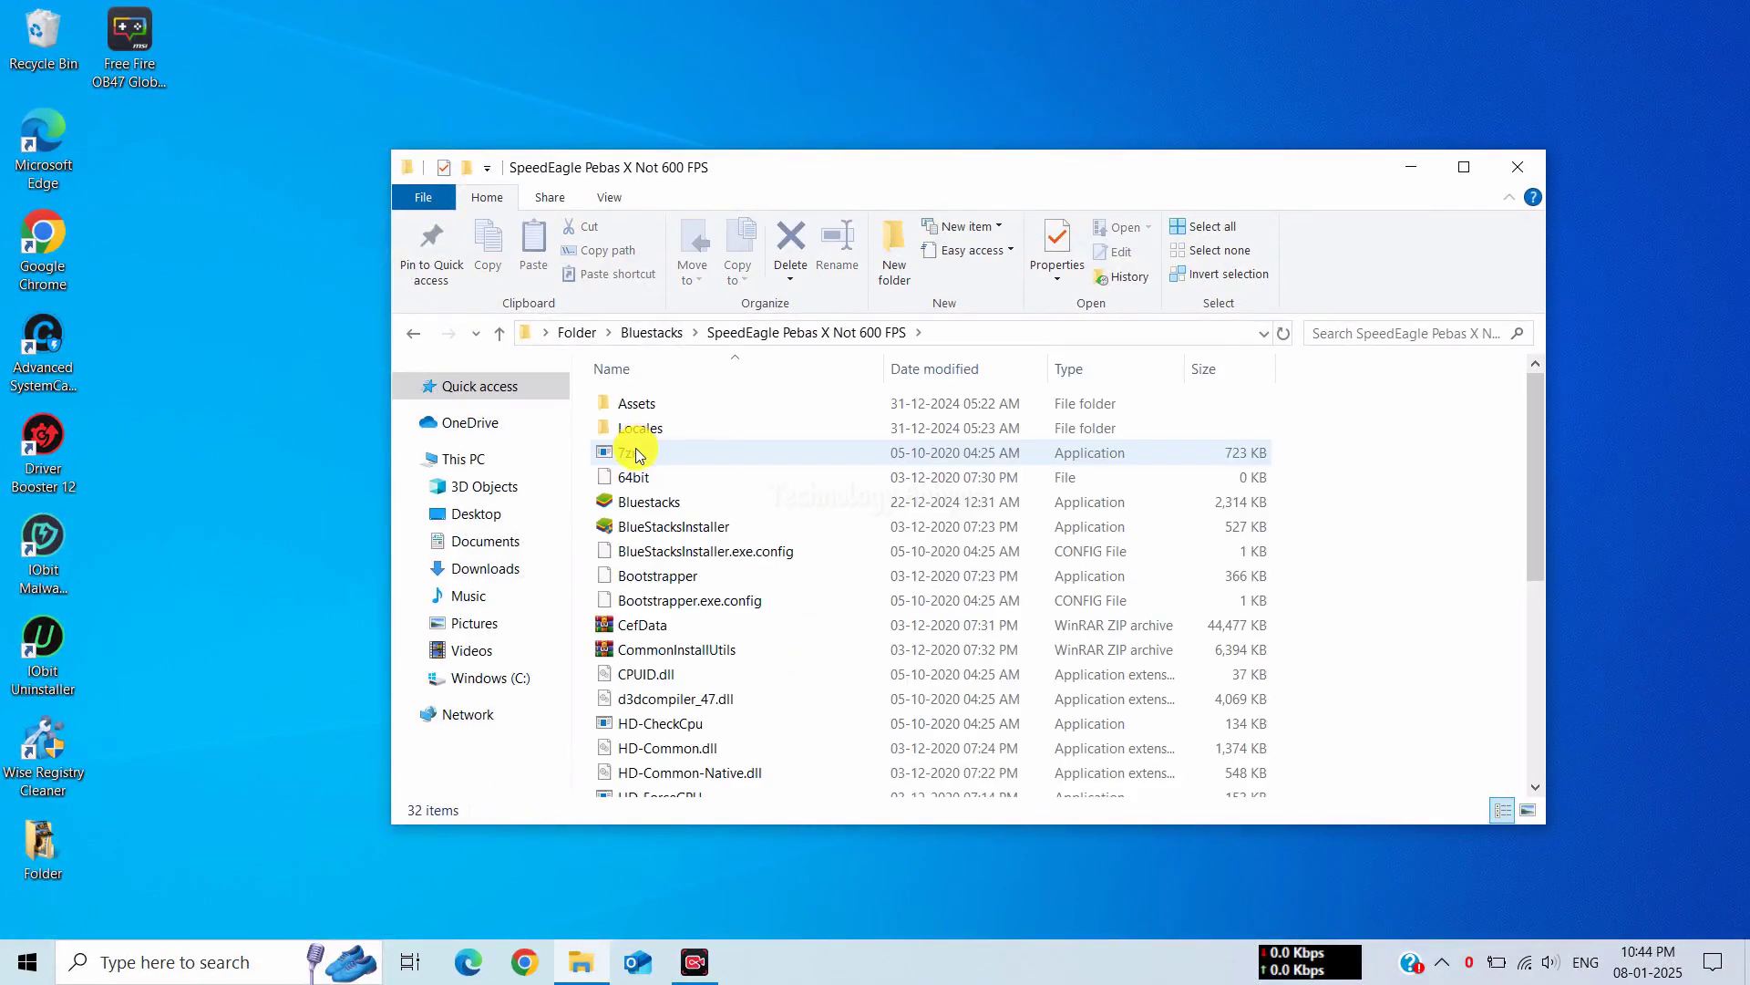
pyautogui.click(1532, 810)
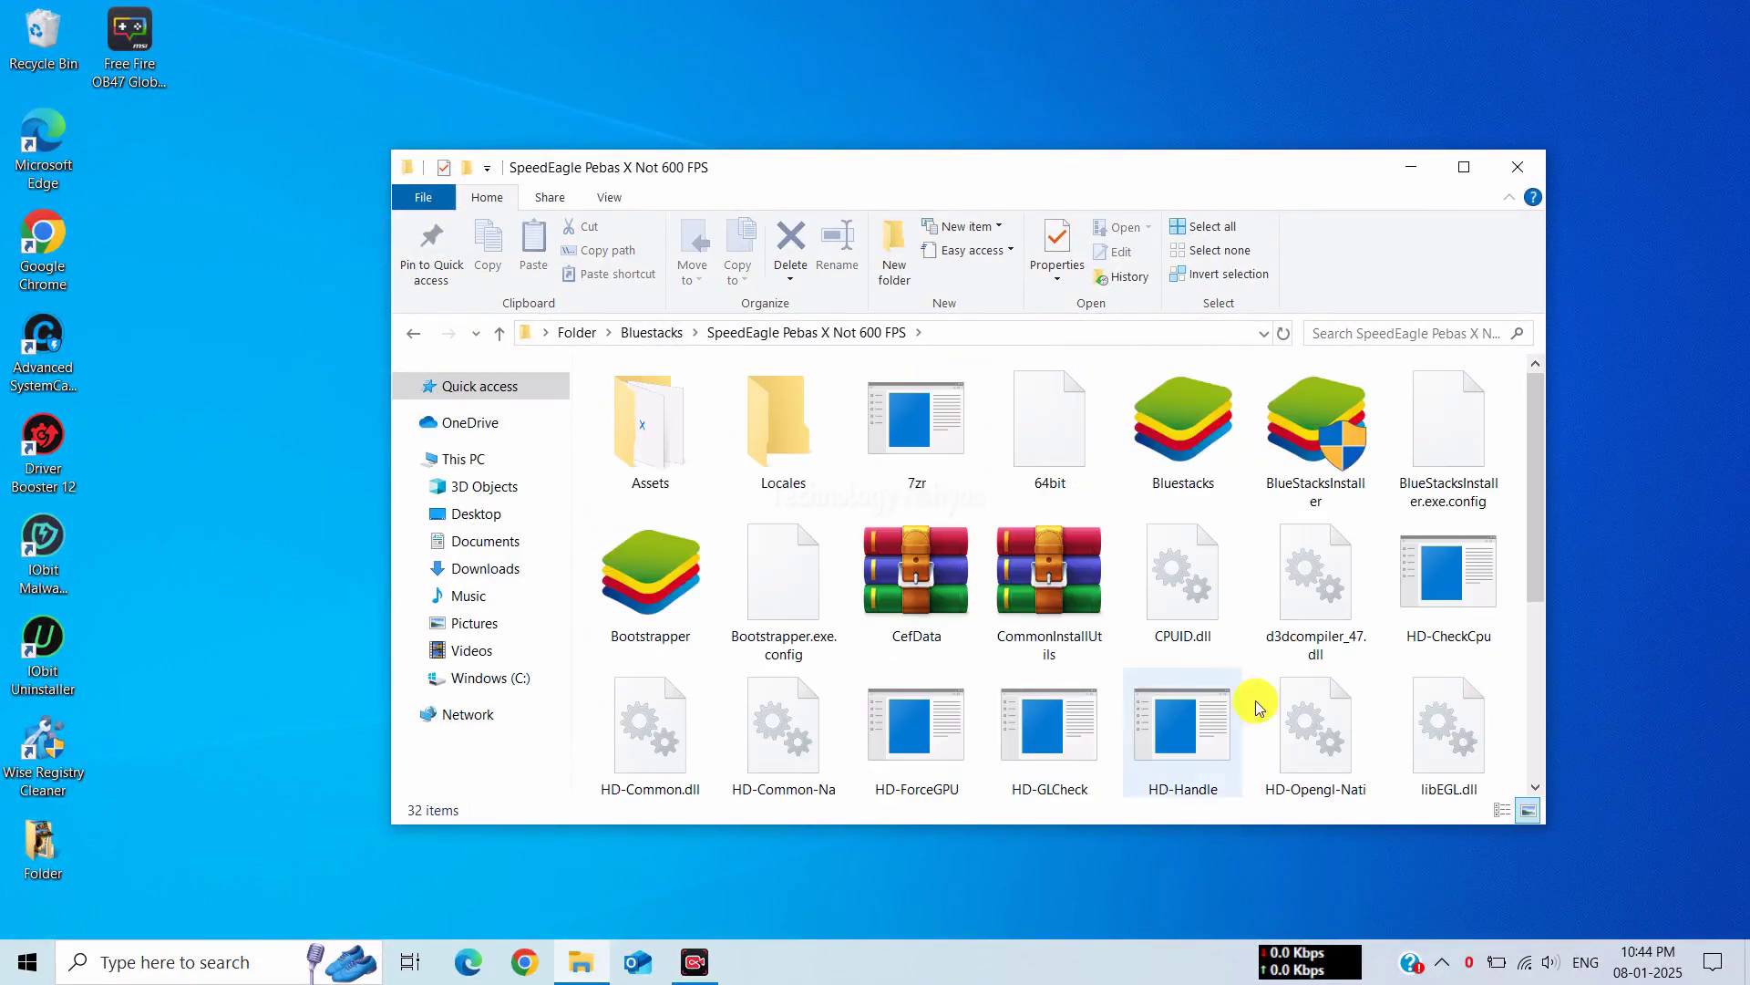
pyautogui.click(1317, 424)
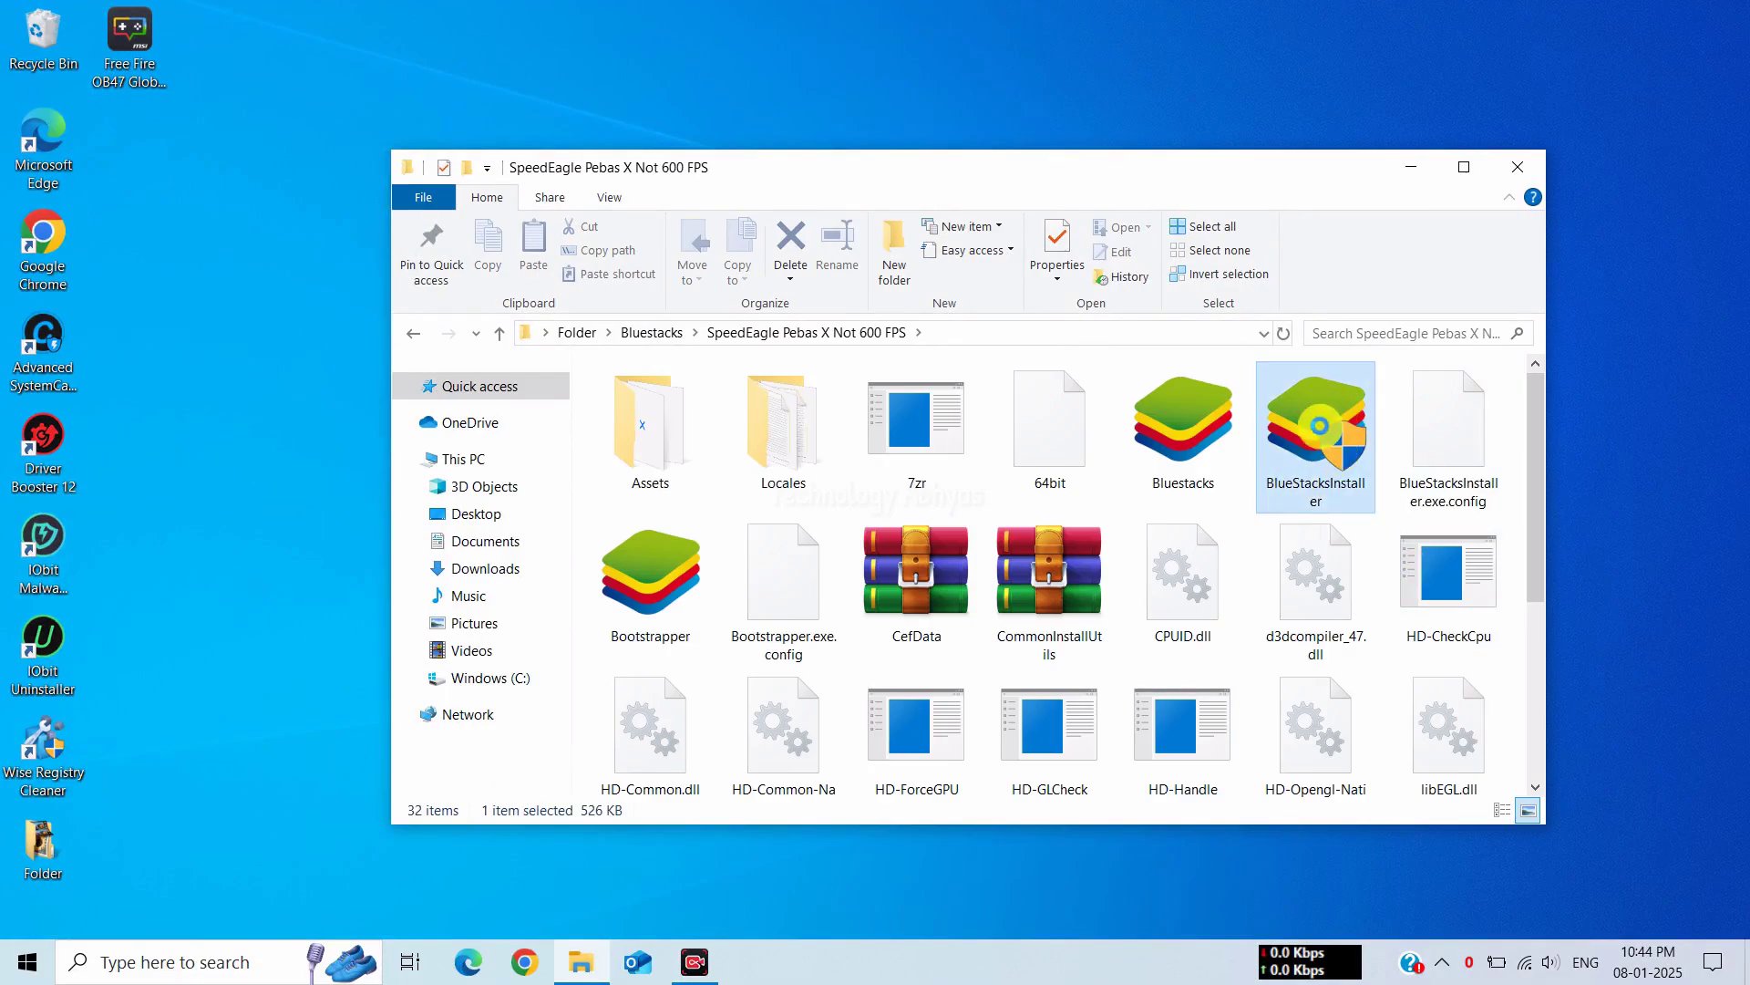
pyautogui.rightClick(1305, 439)
pyautogui.click(1363, 235)
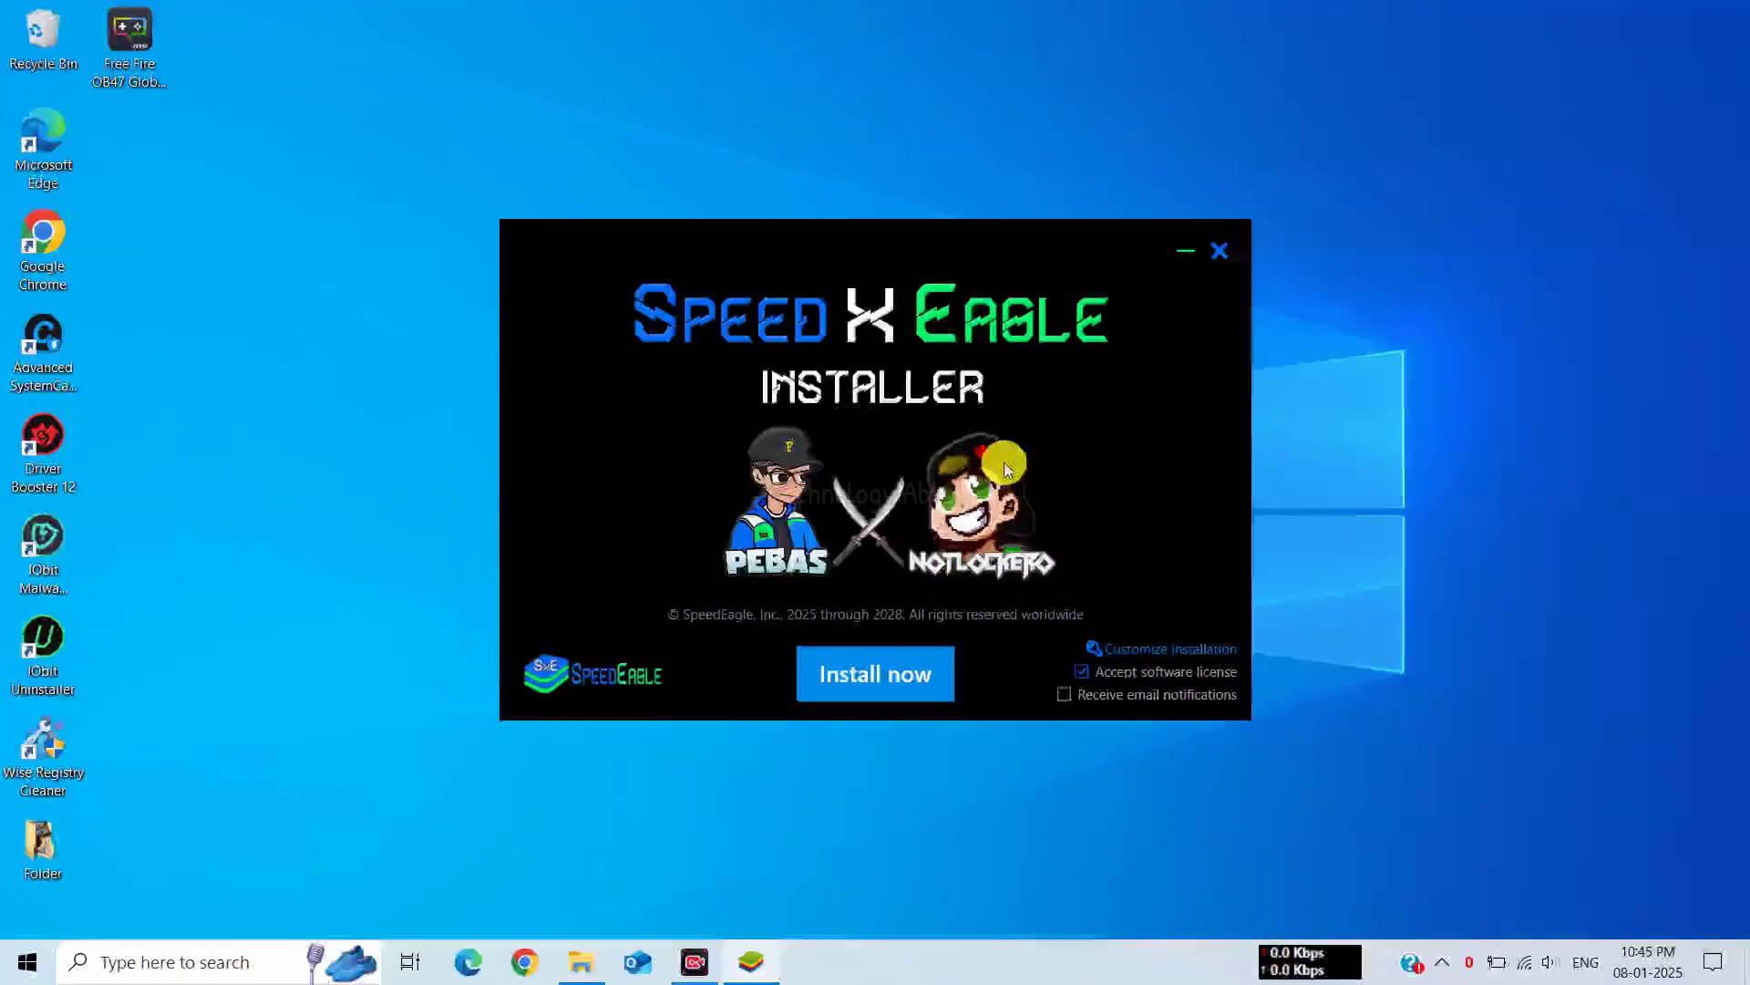
# Install the Speed X Eagle emulator and launch it once installation completes
pyautogui.click(866, 676)
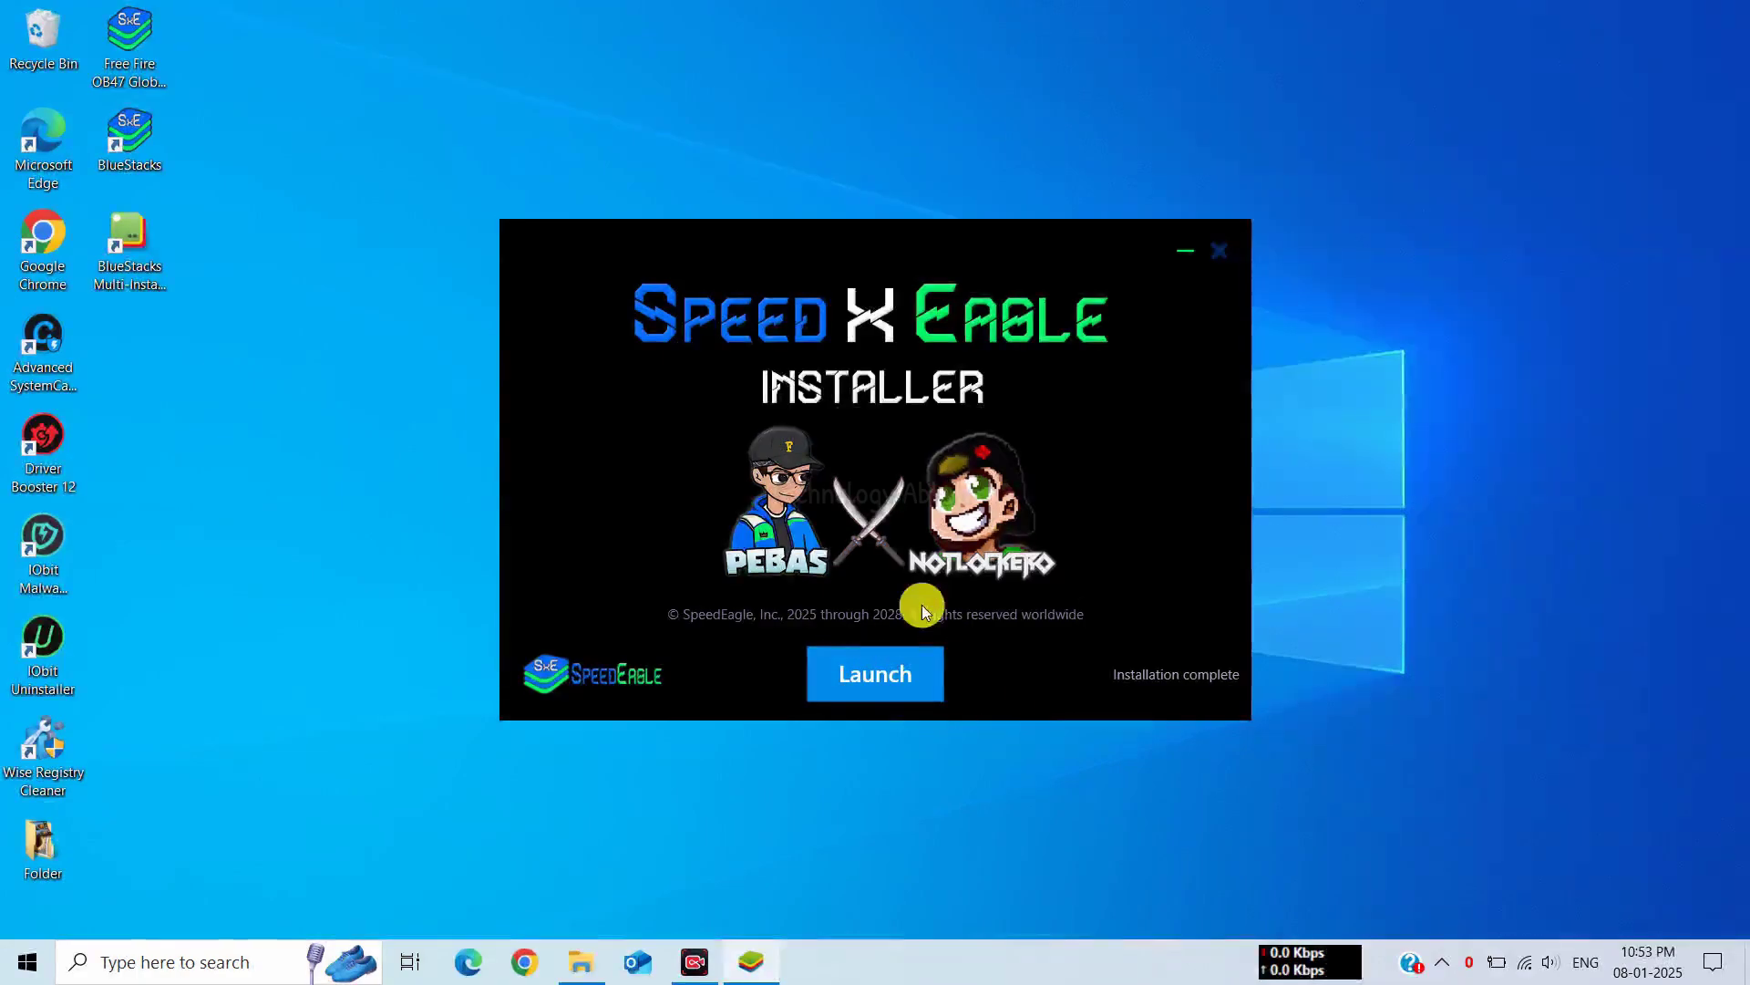
pyautogui.click(891, 682)
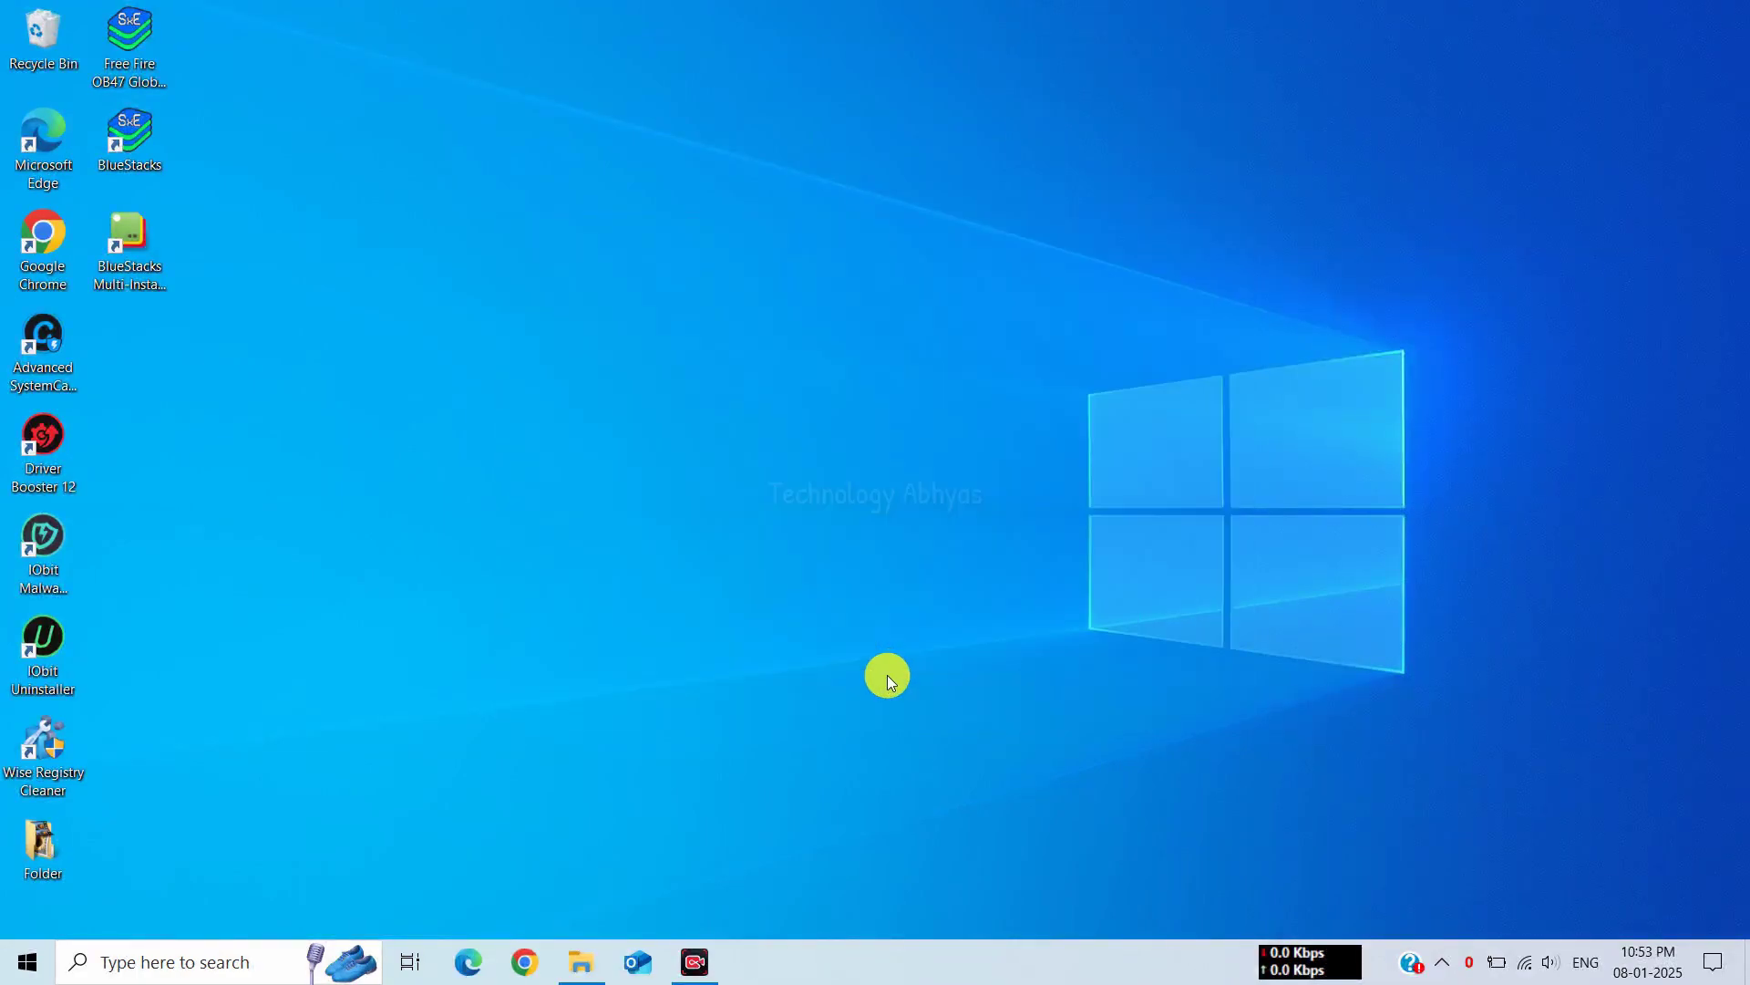
# Select the new BlueStacks desktop shortcuts and move the BlueStacks shortcut toward the desktop centre
pyautogui.moveTo(200, 134); pyautogui.dragTo(369, 339)
pyautogui.click(385, 223)
pyautogui.moveTo(384, 222); pyautogui.dragTo(520, 356)
pyautogui.moveTo(521, 356); pyautogui.dragTo(555, 335)
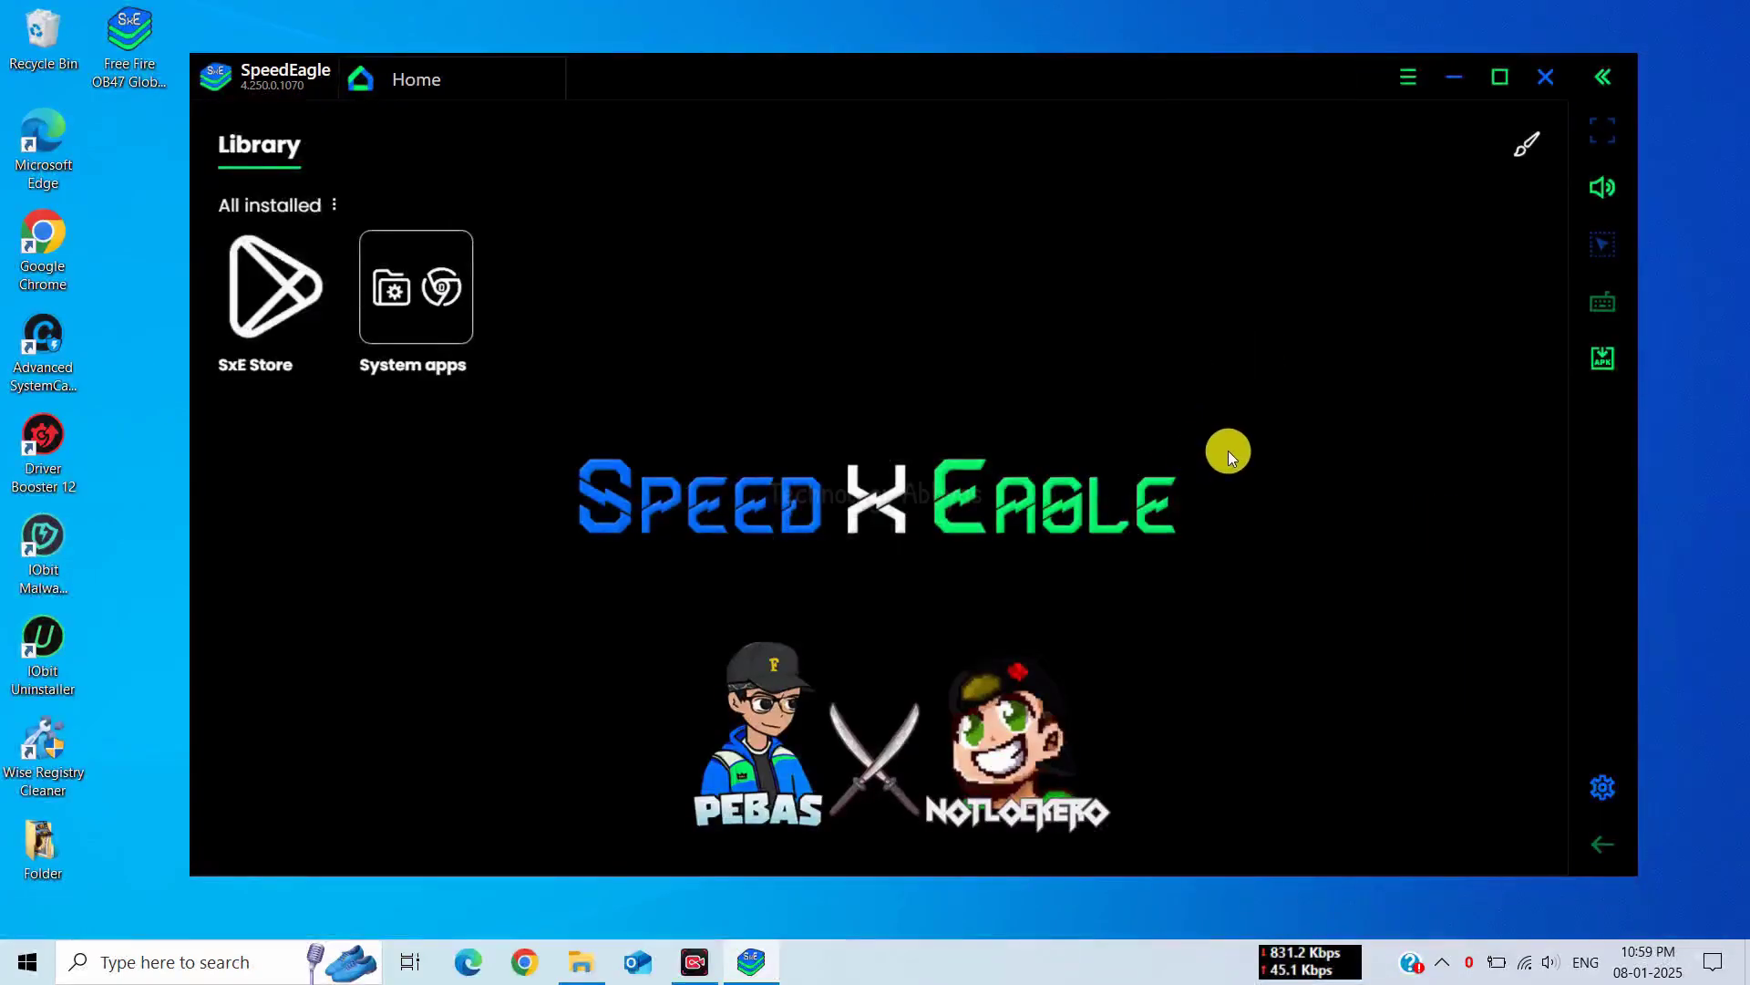
# Try the Ninja SxE, Madara SxE and Kakashi SxE Library themes
pyautogui.click(1525, 155)
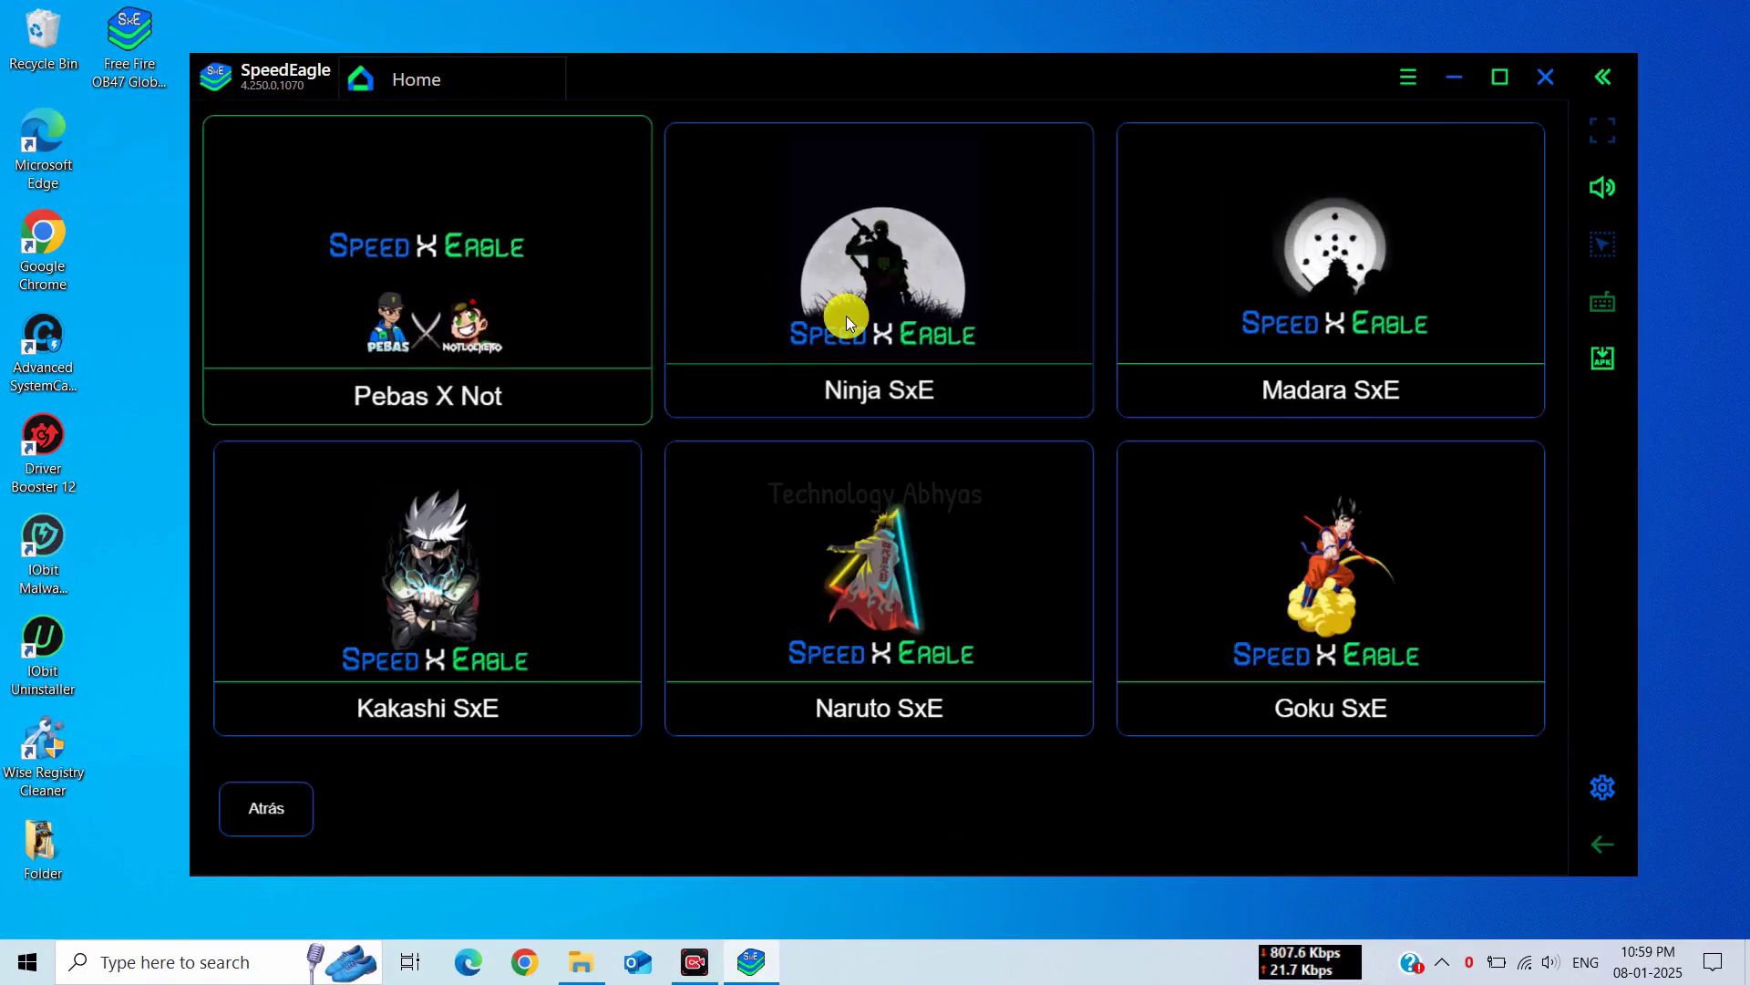
pyautogui.click(846, 316)
pyautogui.click(1527, 146)
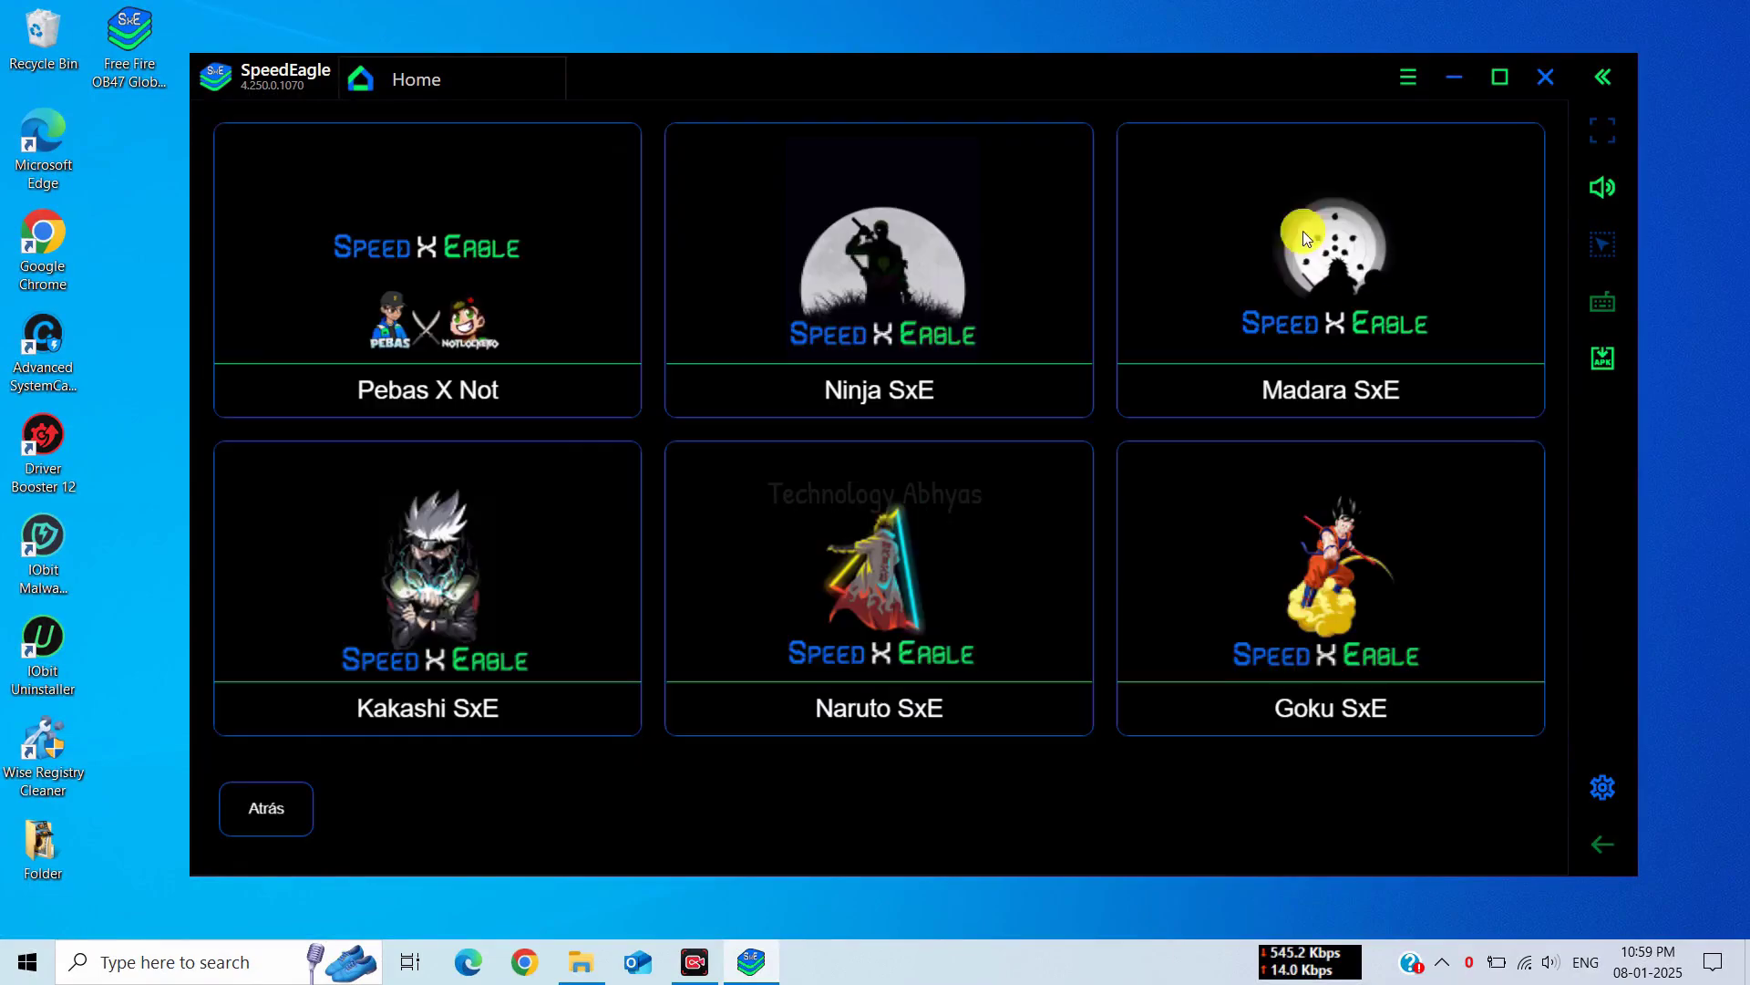
pyautogui.click(1241, 287)
pyautogui.click(1521, 158)
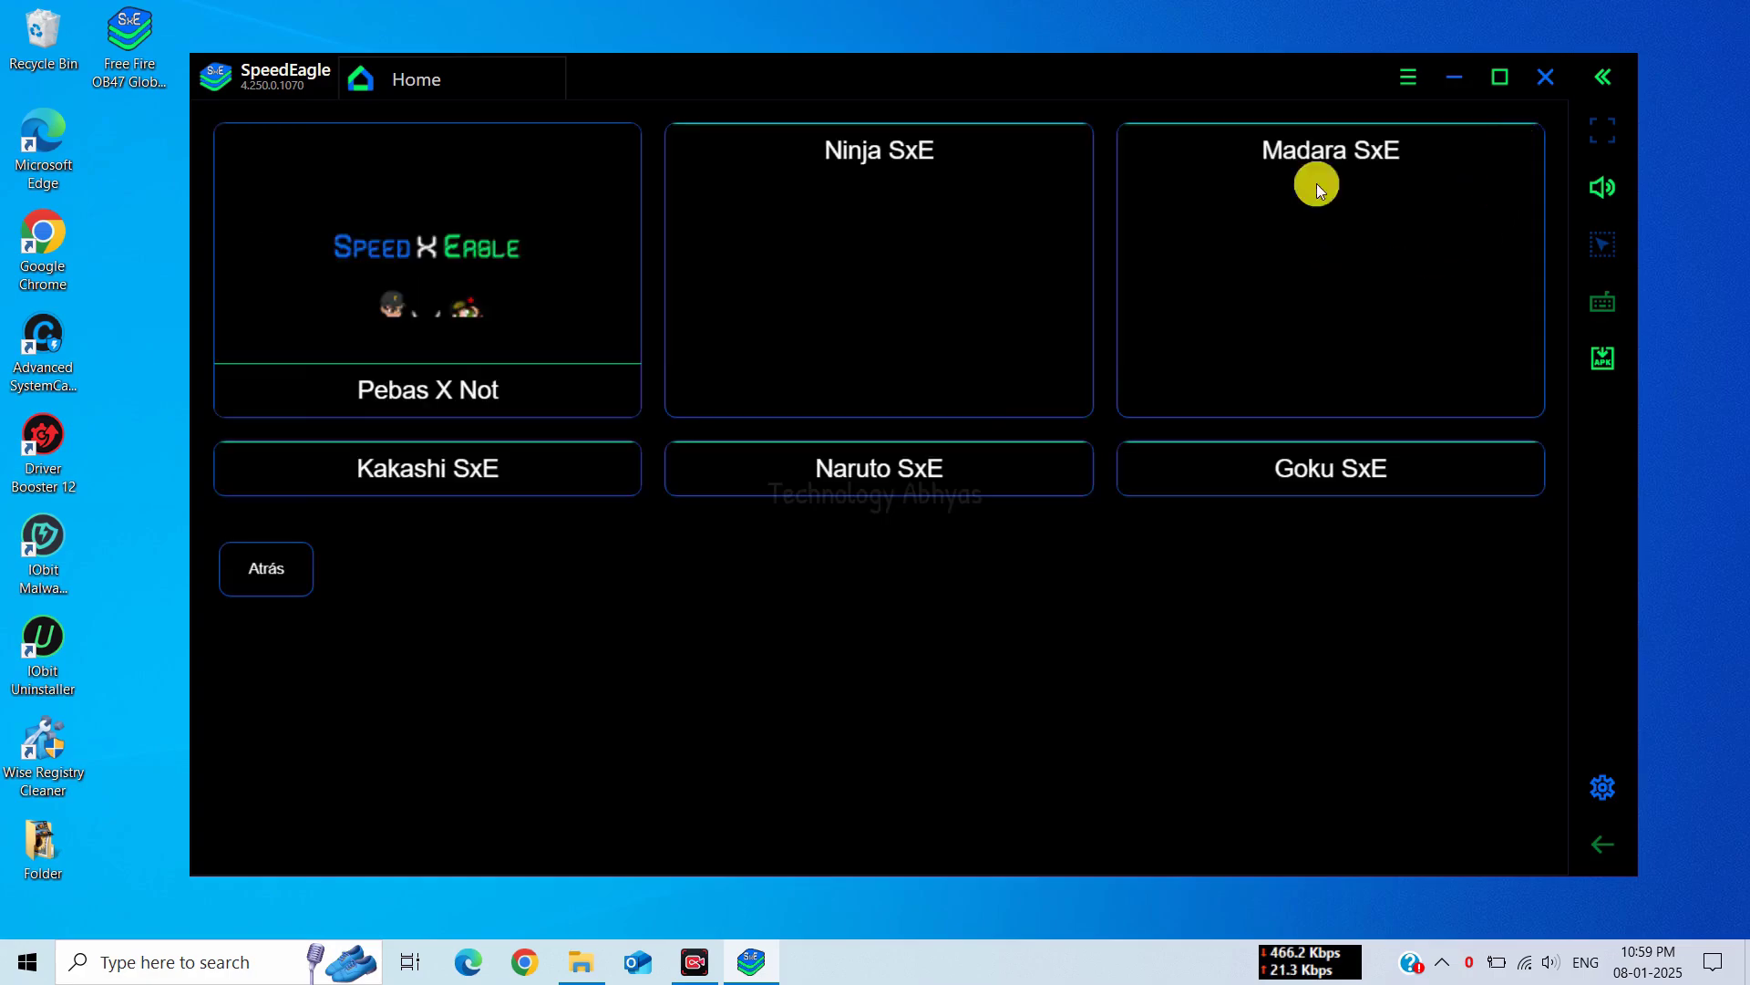
pyautogui.click(430, 570)
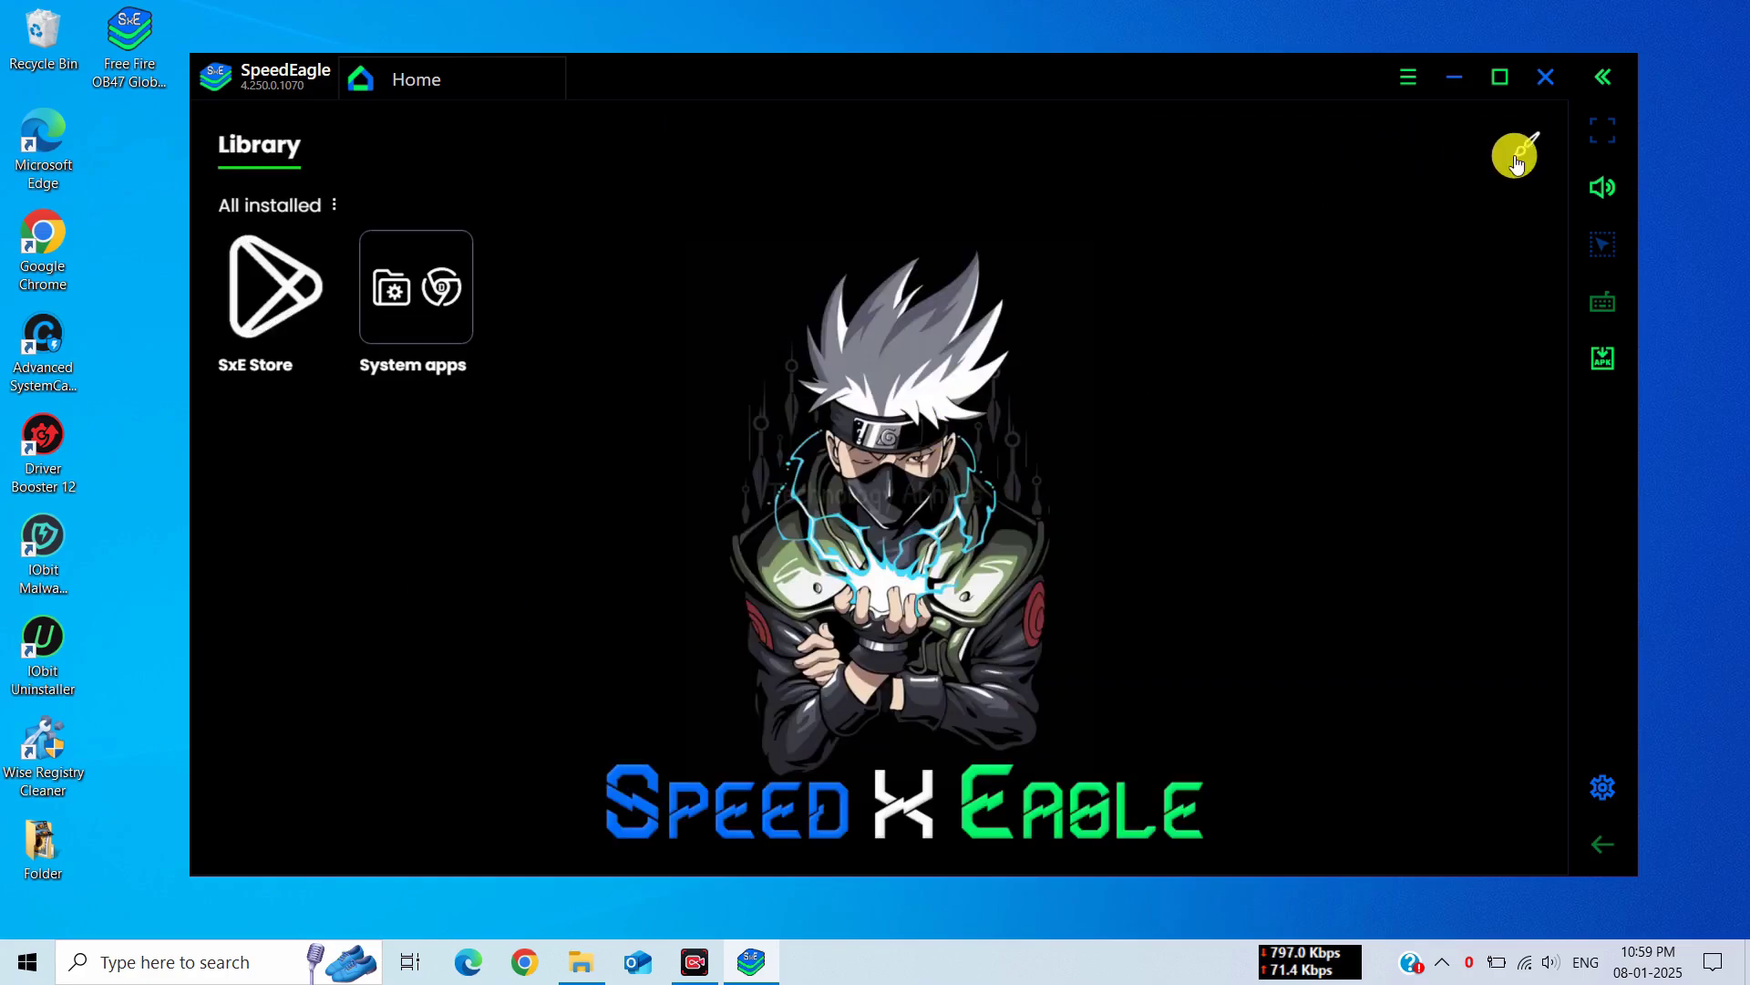
# Try Naruto SxE, settle on the Pebas X Not theme, and open Android Settings from System apps
pyautogui.click(1525, 148)
pyautogui.click(931, 577)
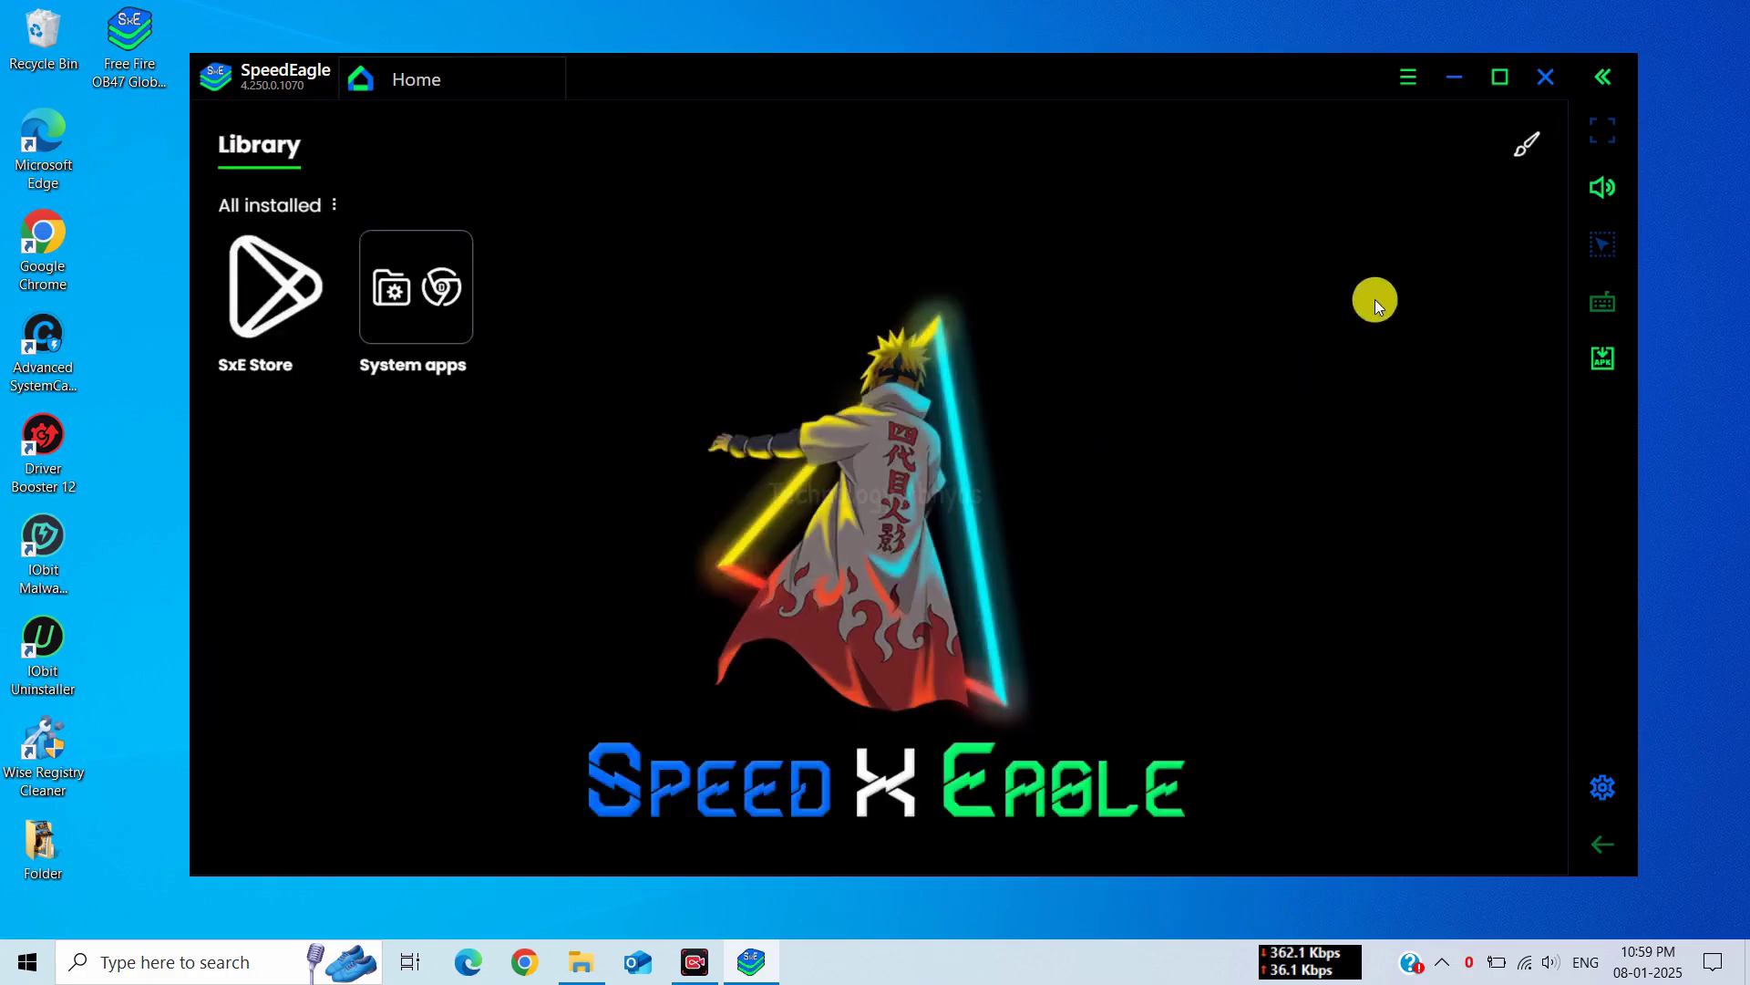
pyautogui.click(1521, 147)
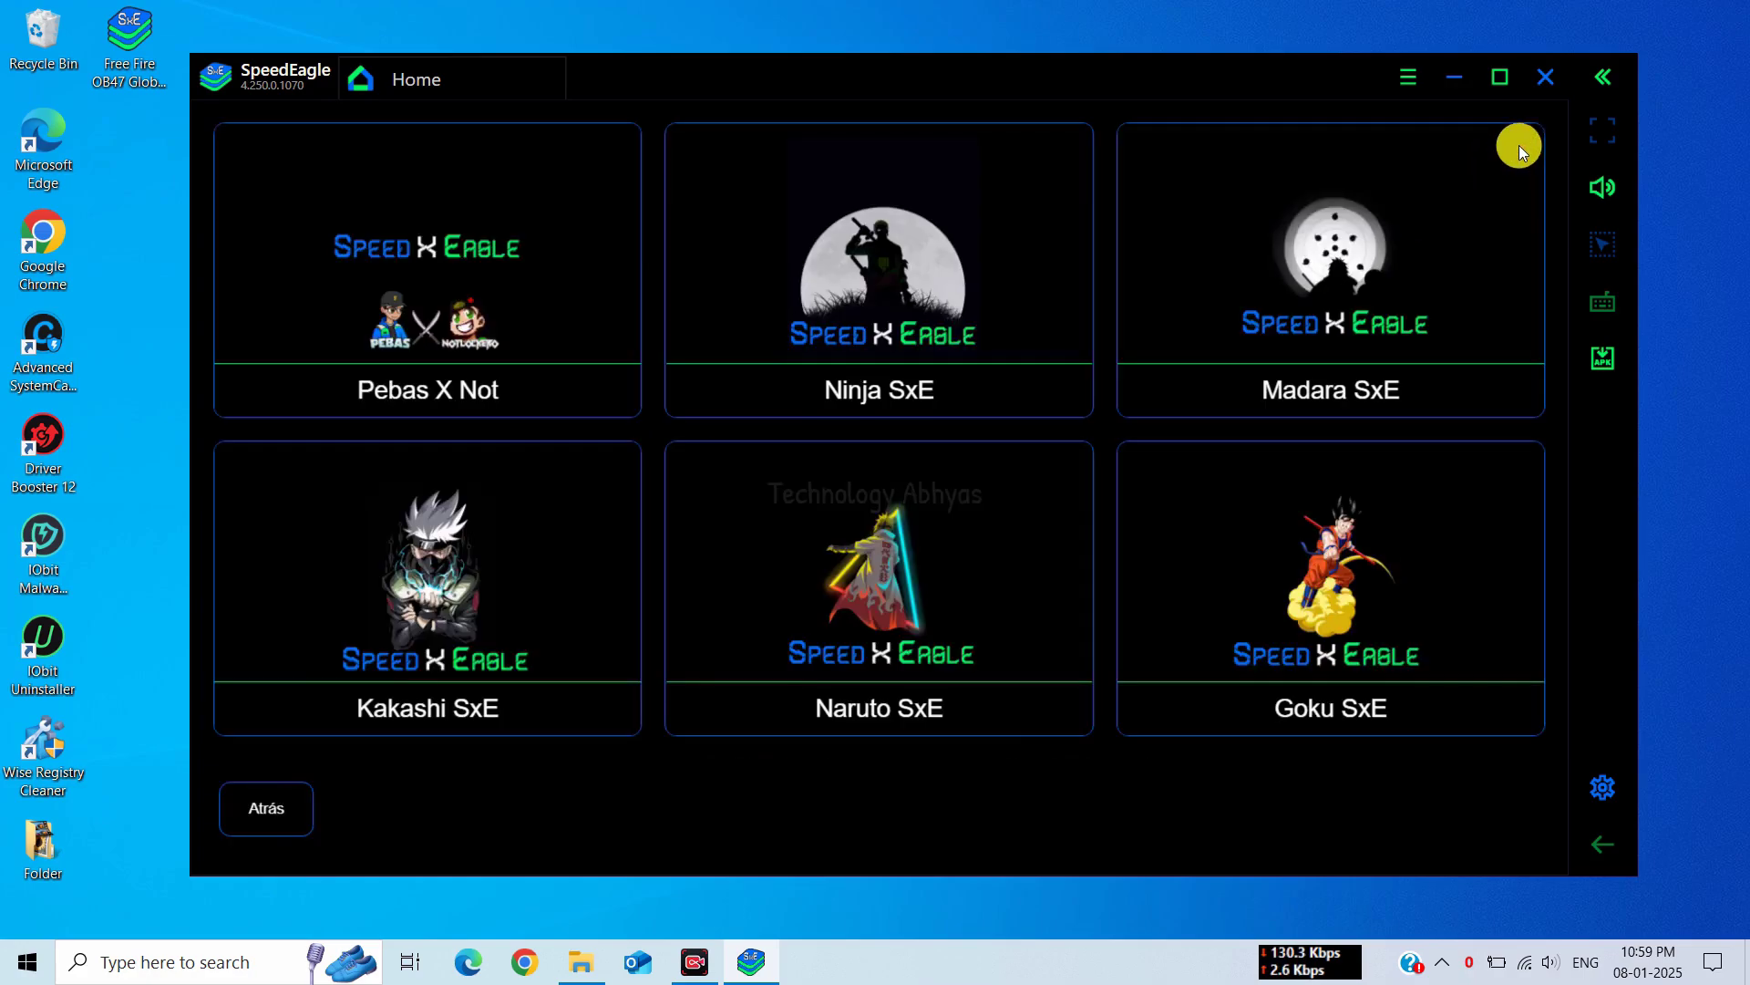
pyautogui.click(567, 310)
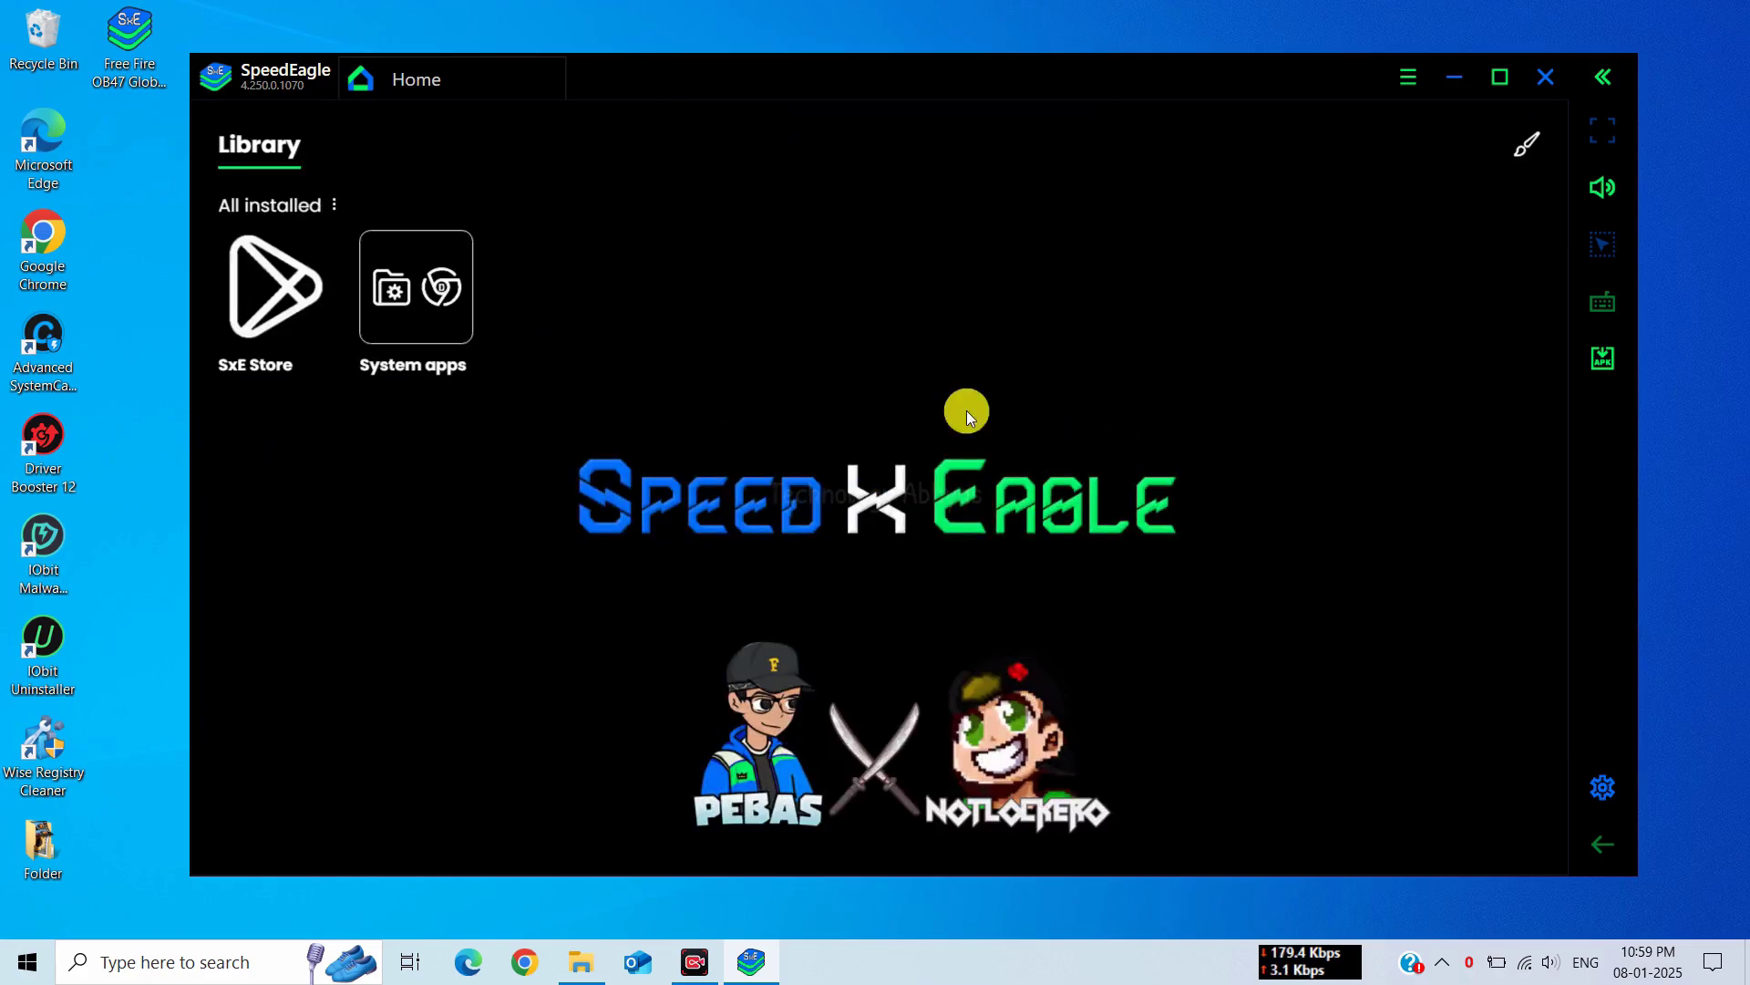
pyautogui.click(388, 310)
pyautogui.click(766, 509)
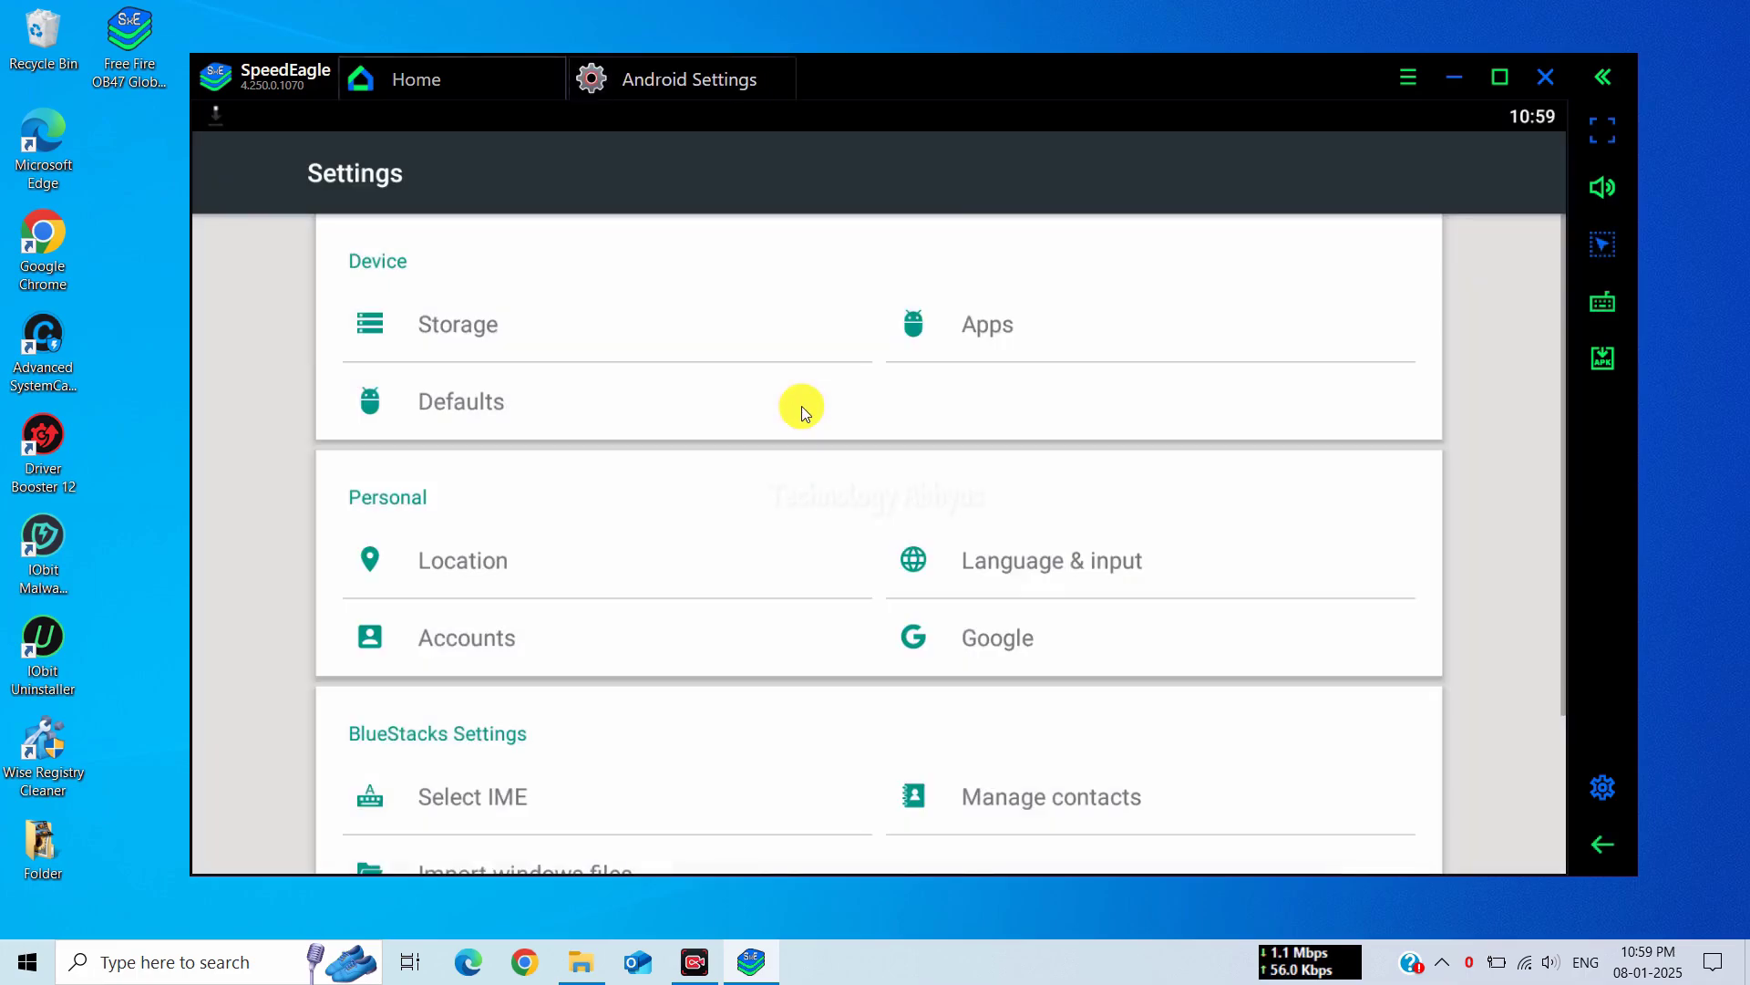
# Force stop Google Play Store from the installed apps list
pyautogui.click(981, 333)
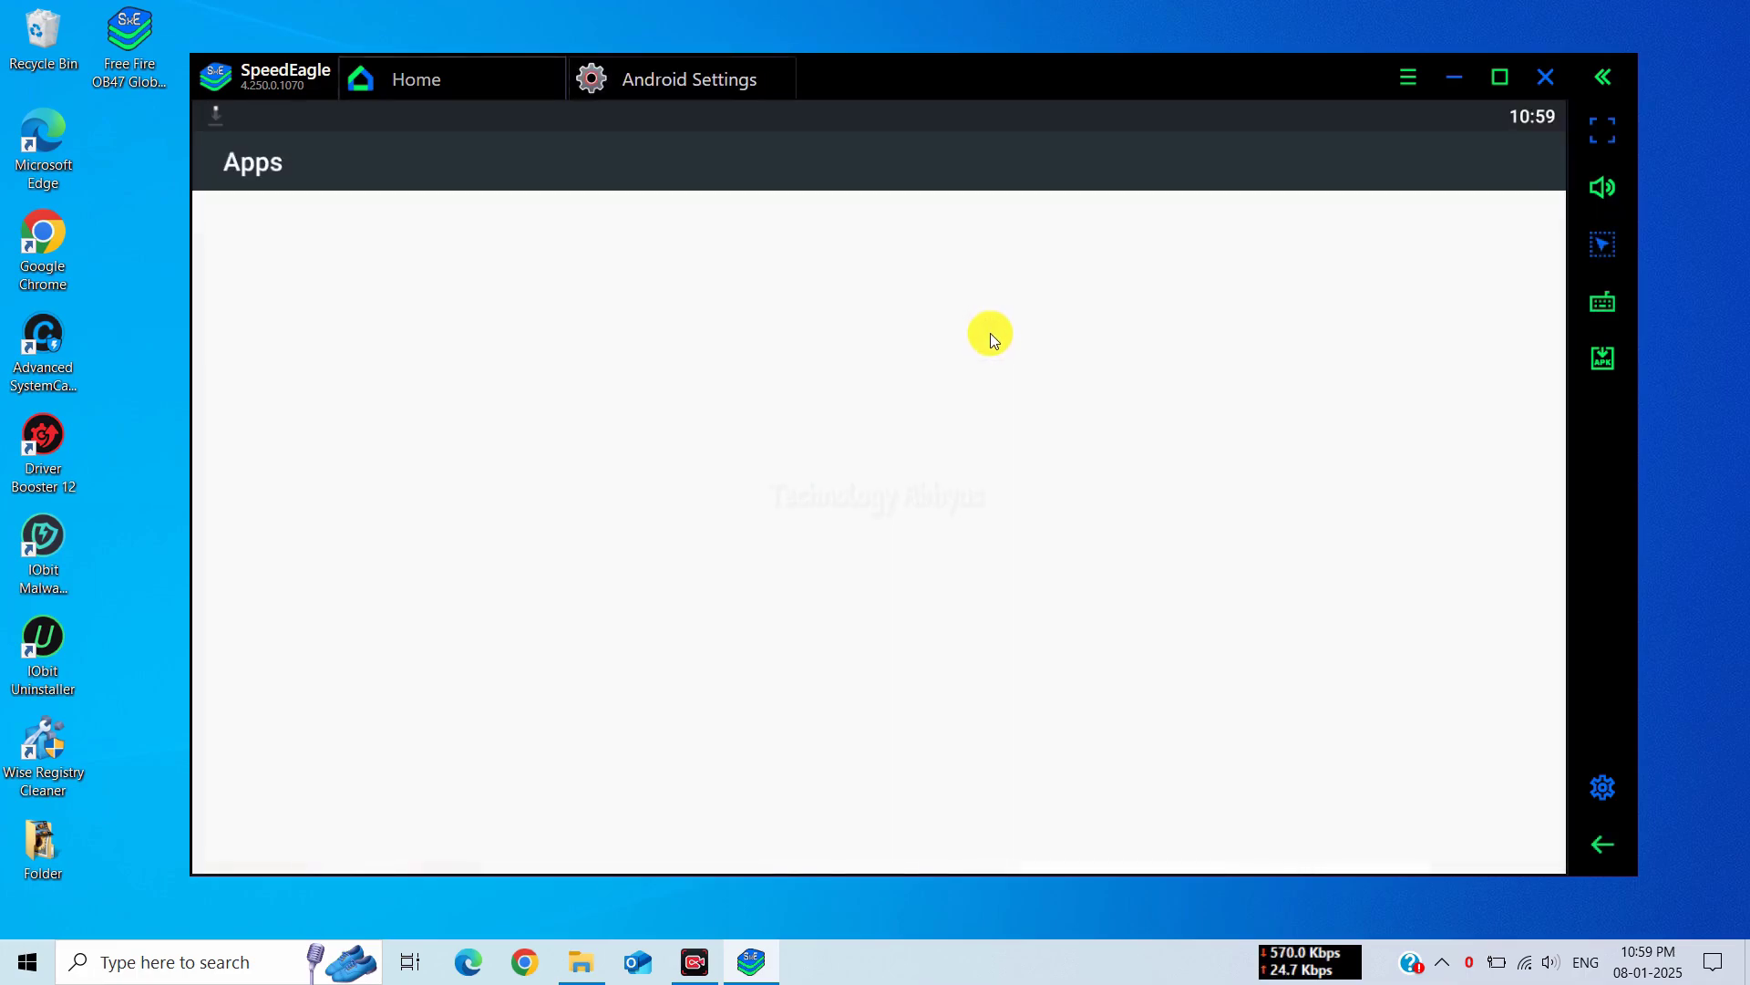
pyautogui.scroll(-8, 579, 565)
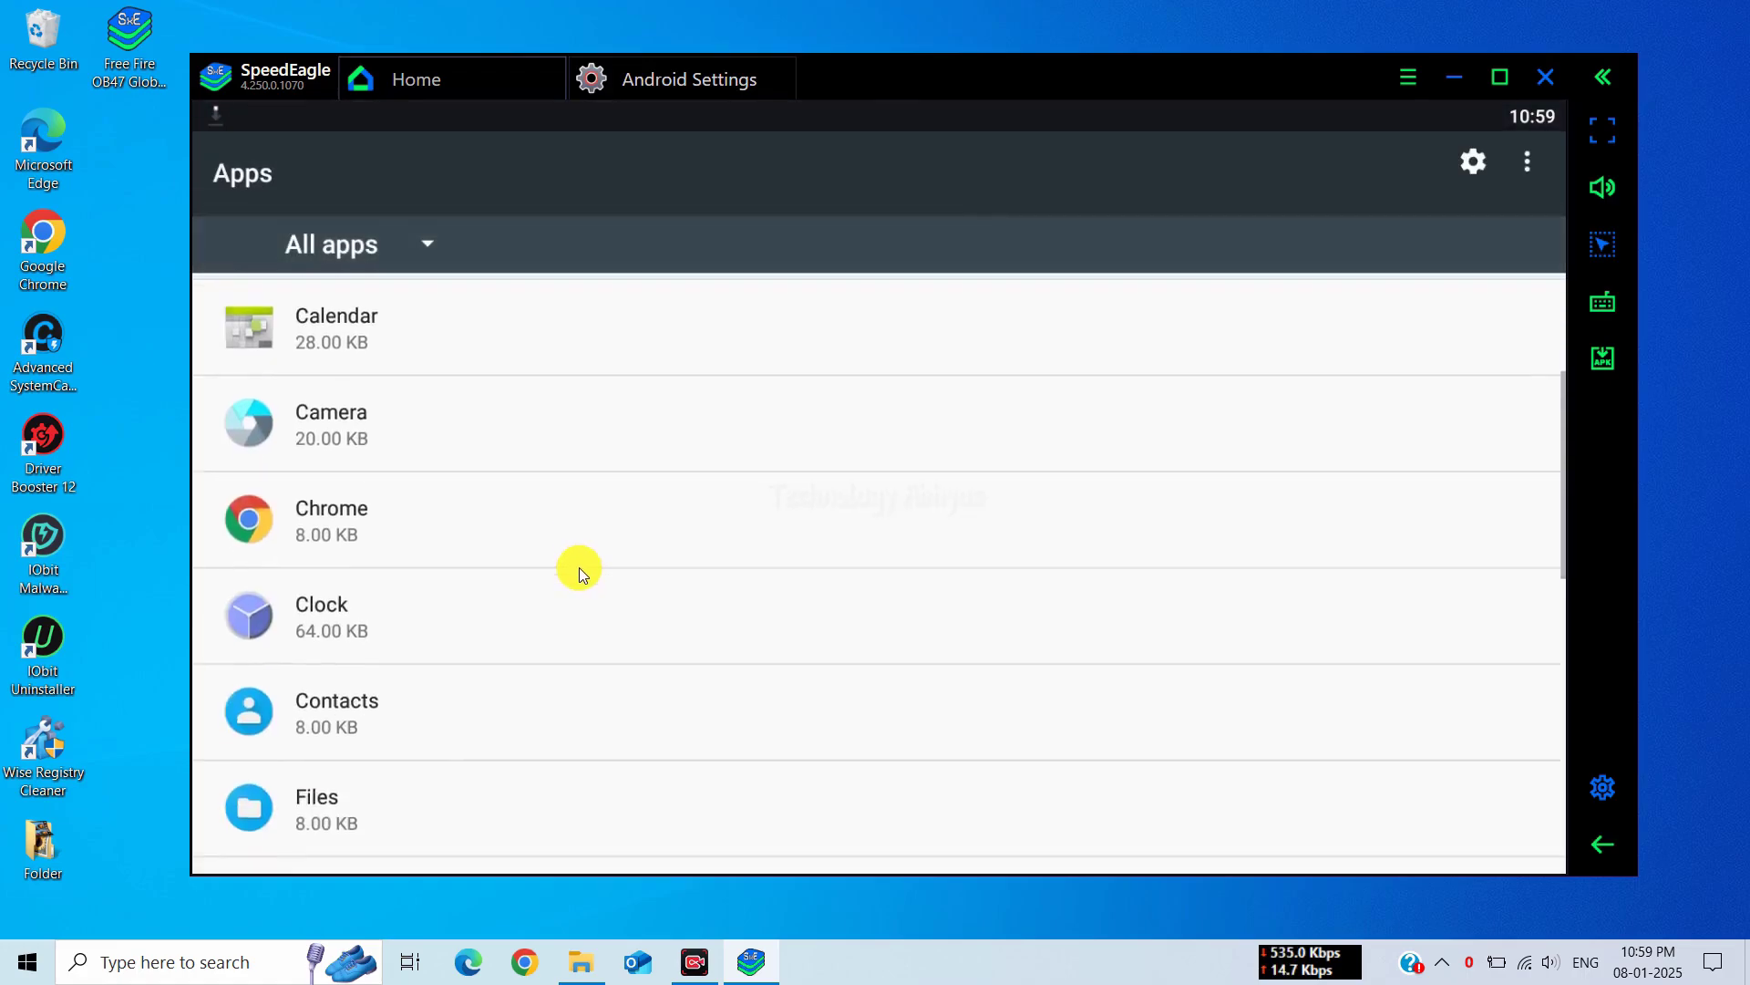
pyautogui.scroll(-3, 473, 698)
pyautogui.click(415, 616)
pyautogui.click(1167, 370)
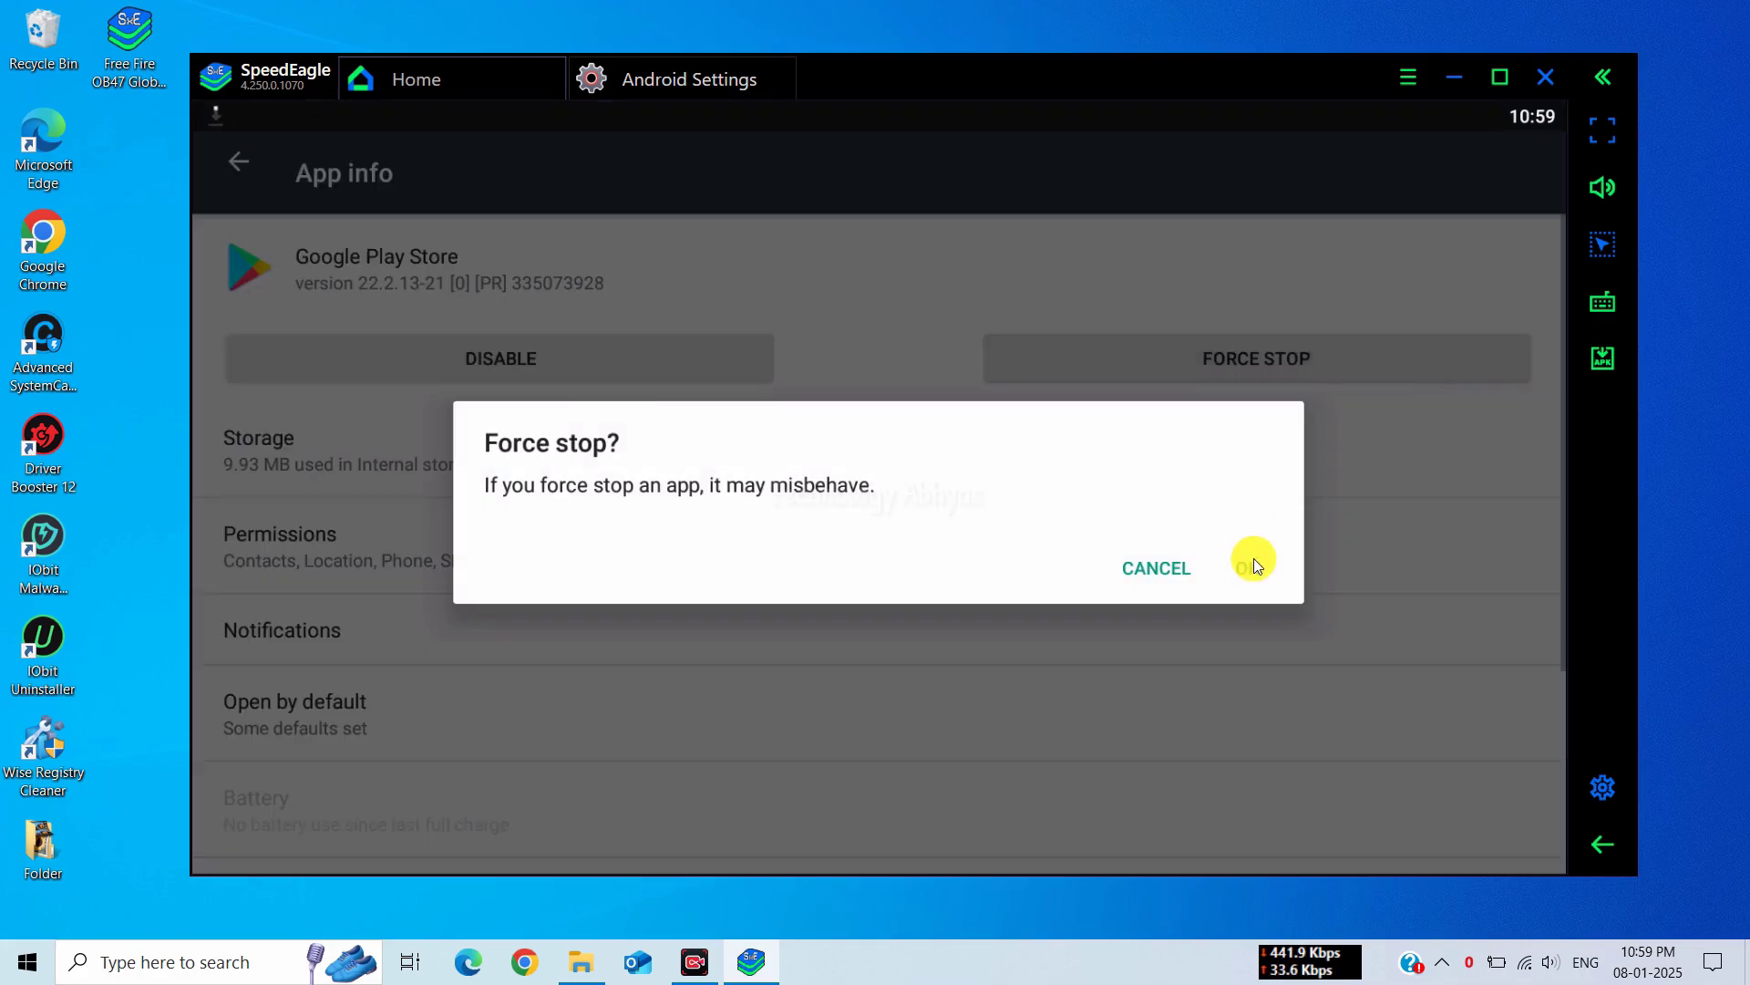
pyautogui.click(1255, 561)
# Disable Google Play Store, clear its data to 0 B, and return to the Settings list
pyautogui.click(671, 365)
pyautogui.click(1252, 546)
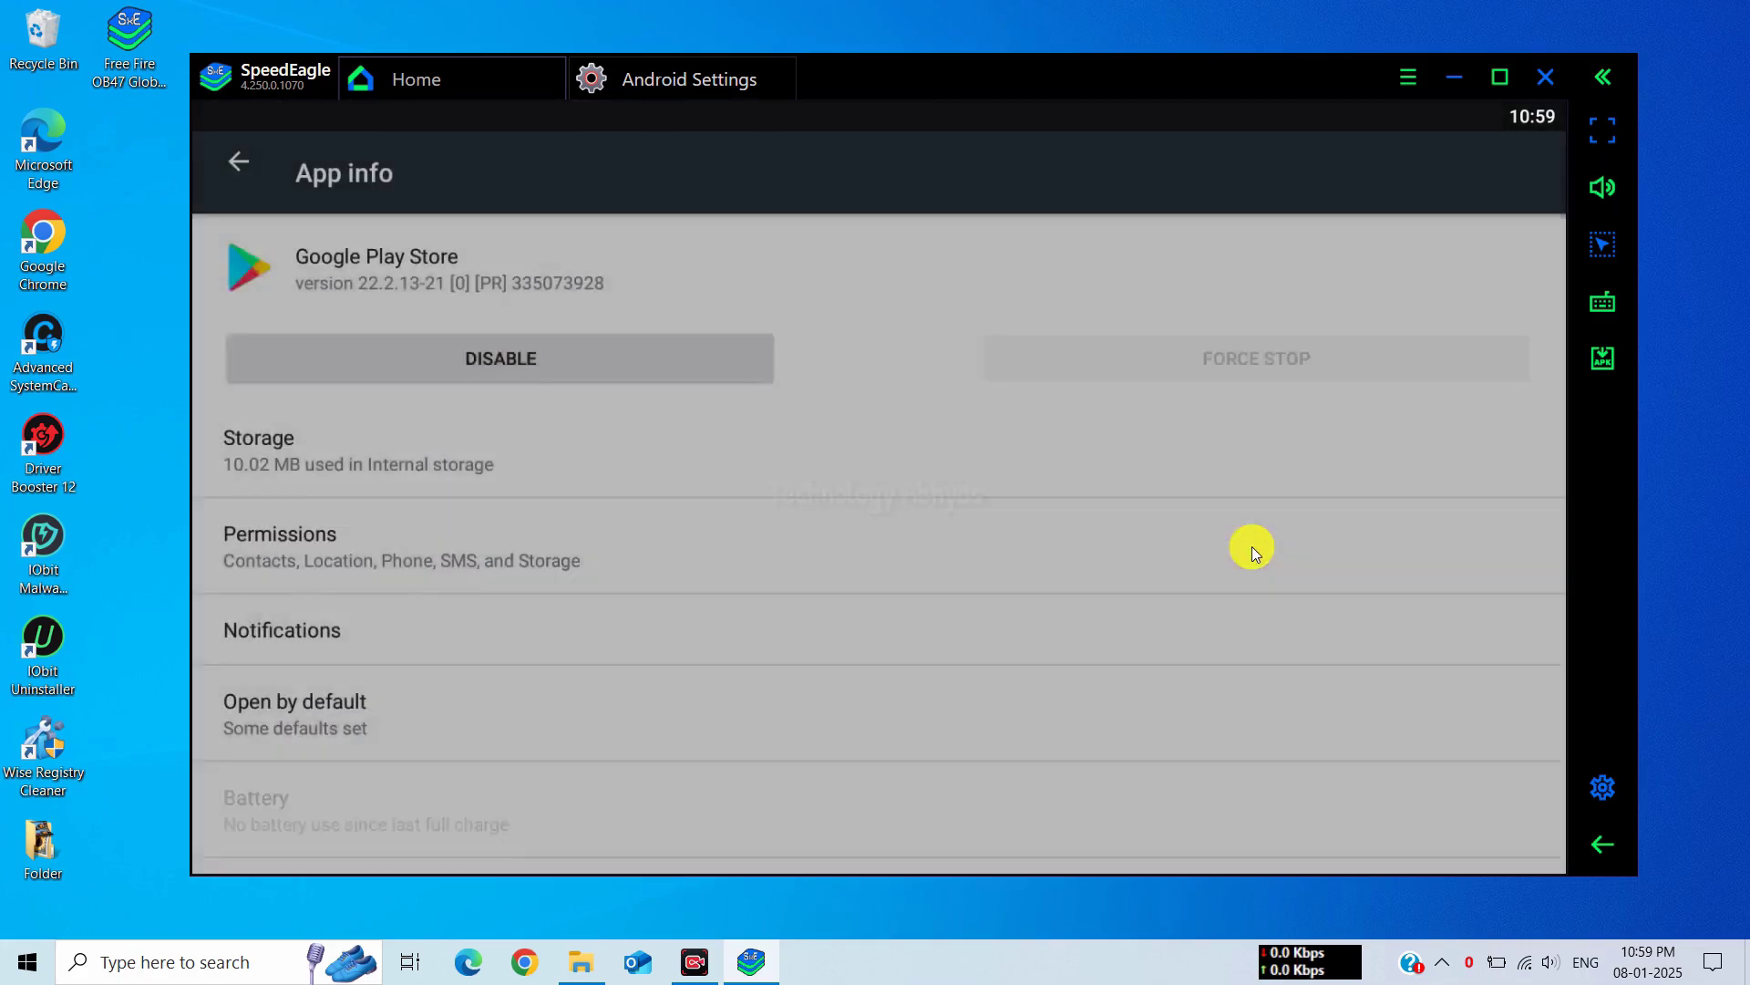
pyautogui.click(715, 461)
pyautogui.click(709, 489)
pyautogui.click(1274, 576)
pyautogui.click(1608, 845)
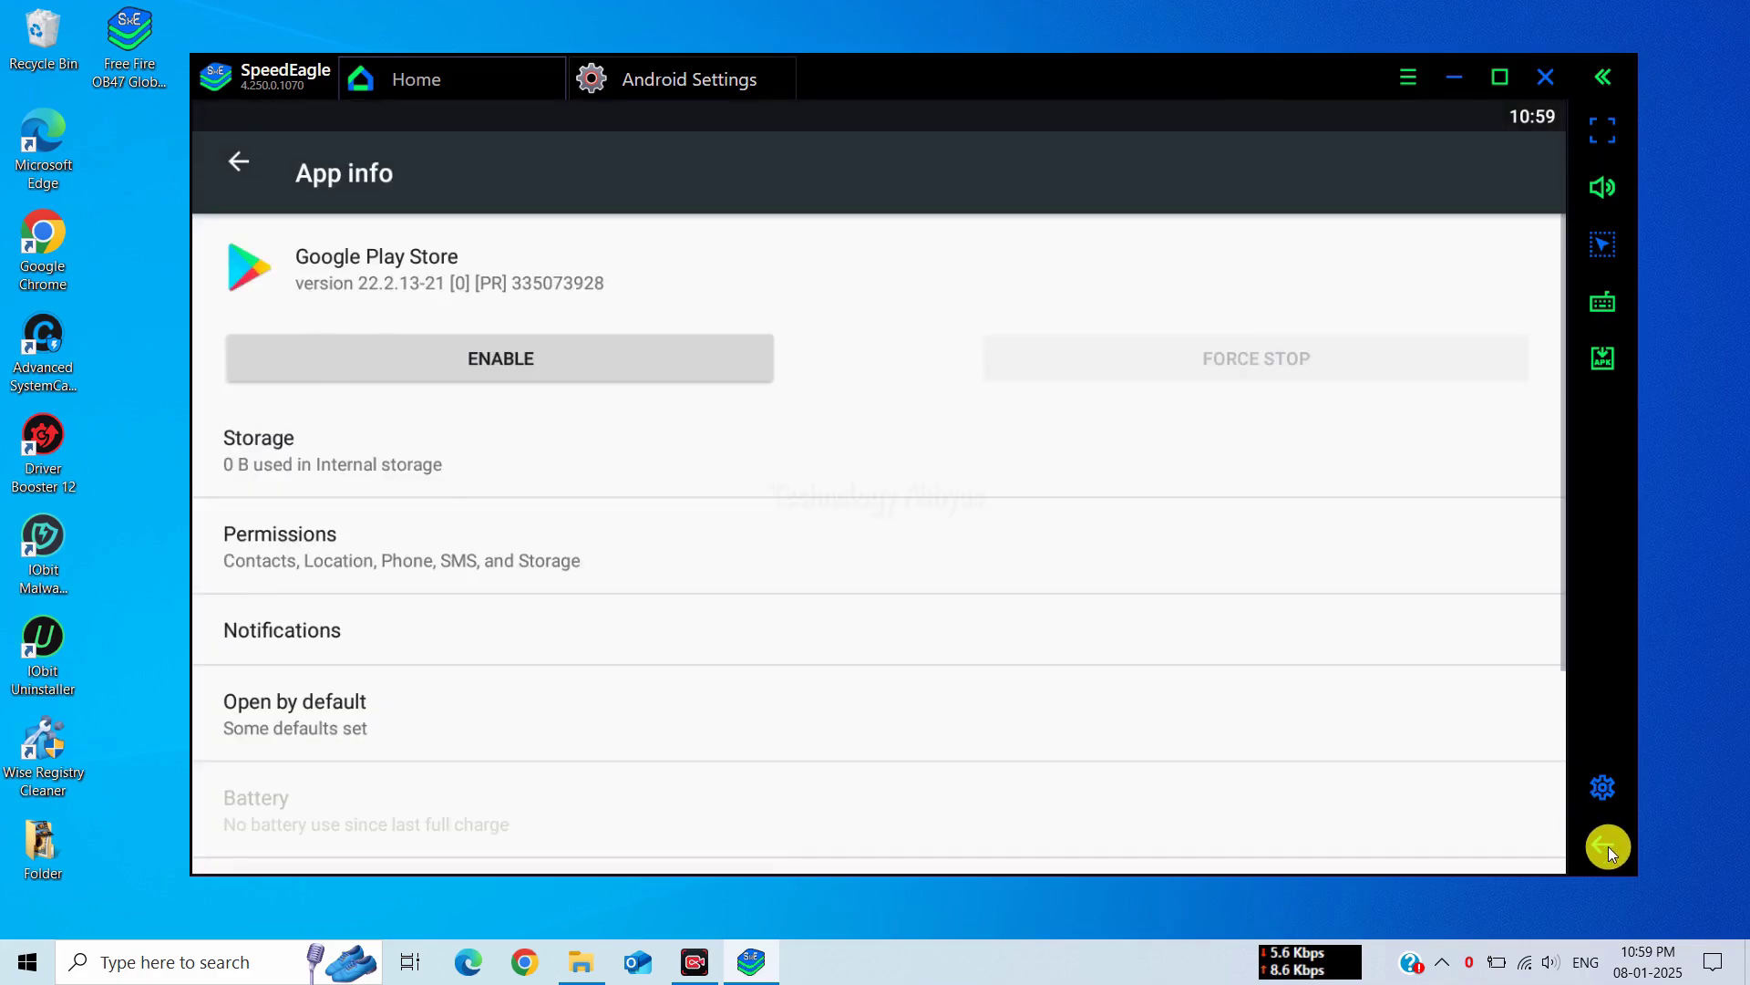
pyautogui.click(1607, 845)
pyautogui.click(1603, 844)
# Turn on Large mouse pointer in Accessibility settings
pyautogui.moveTo(905, 716); pyautogui.dragTo(860, 368)
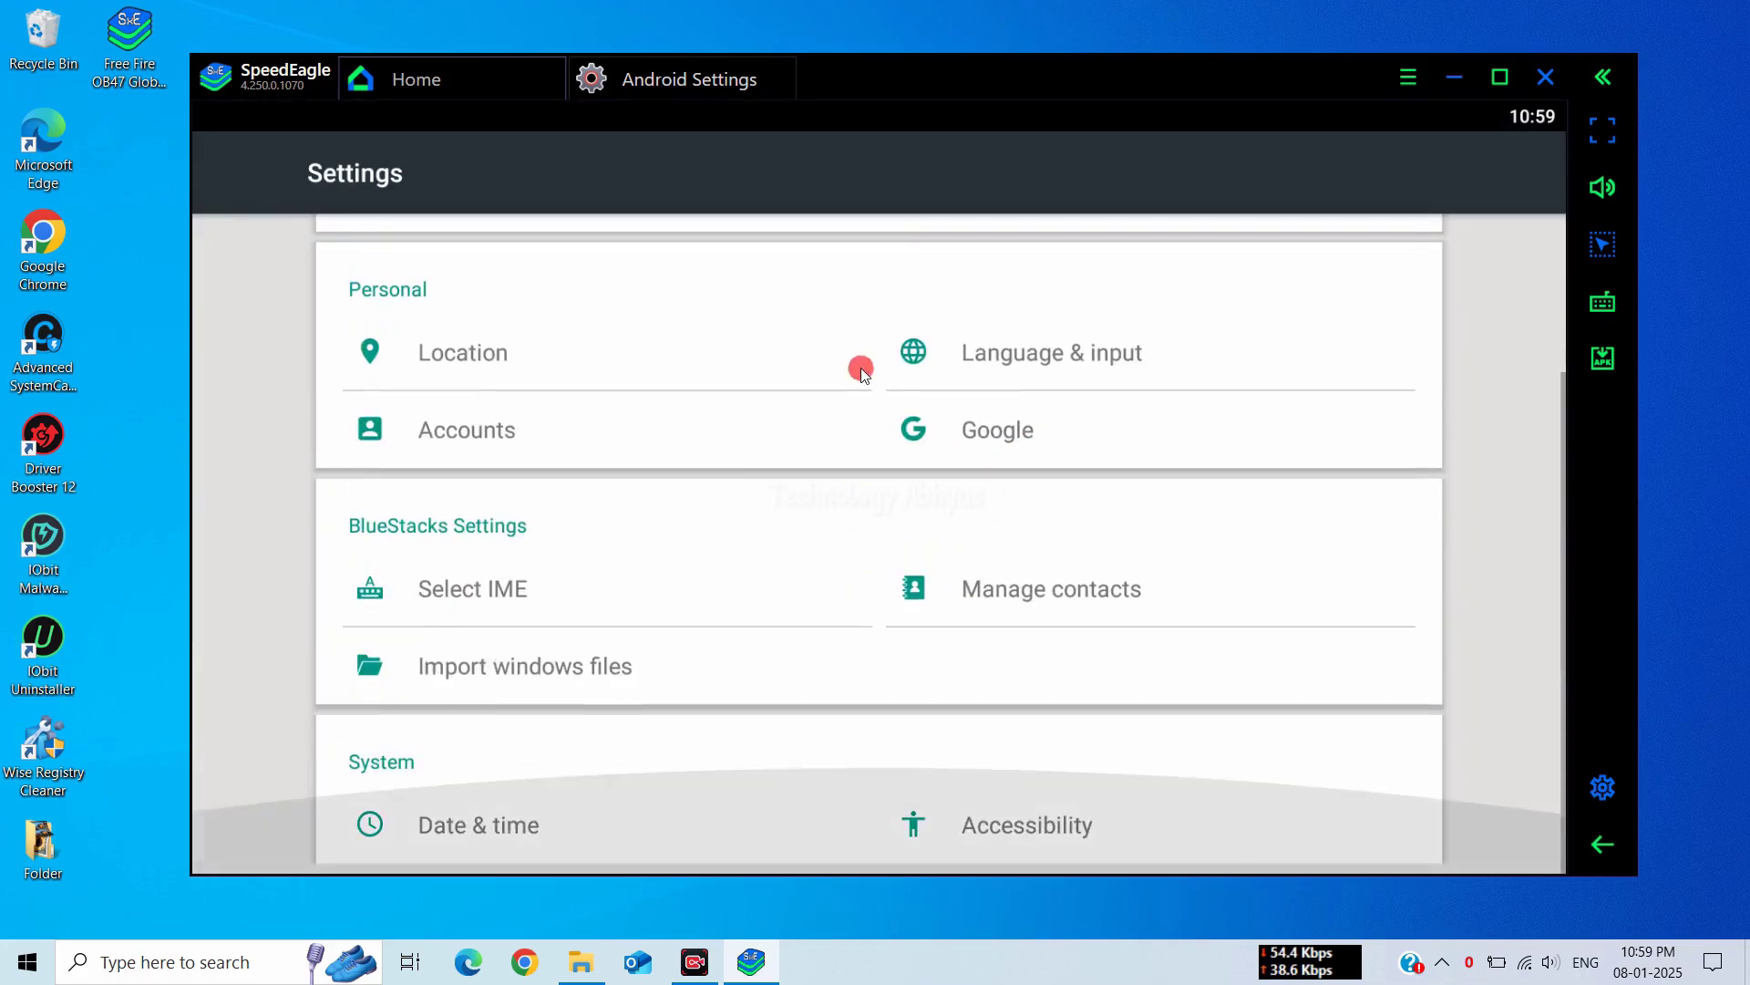
pyautogui.click(1046, 826)
pyautogui.scroll(-6, 720, 509)
pyautogui.moveTo(633, 710); pyautogui.dragTo(638, 578)
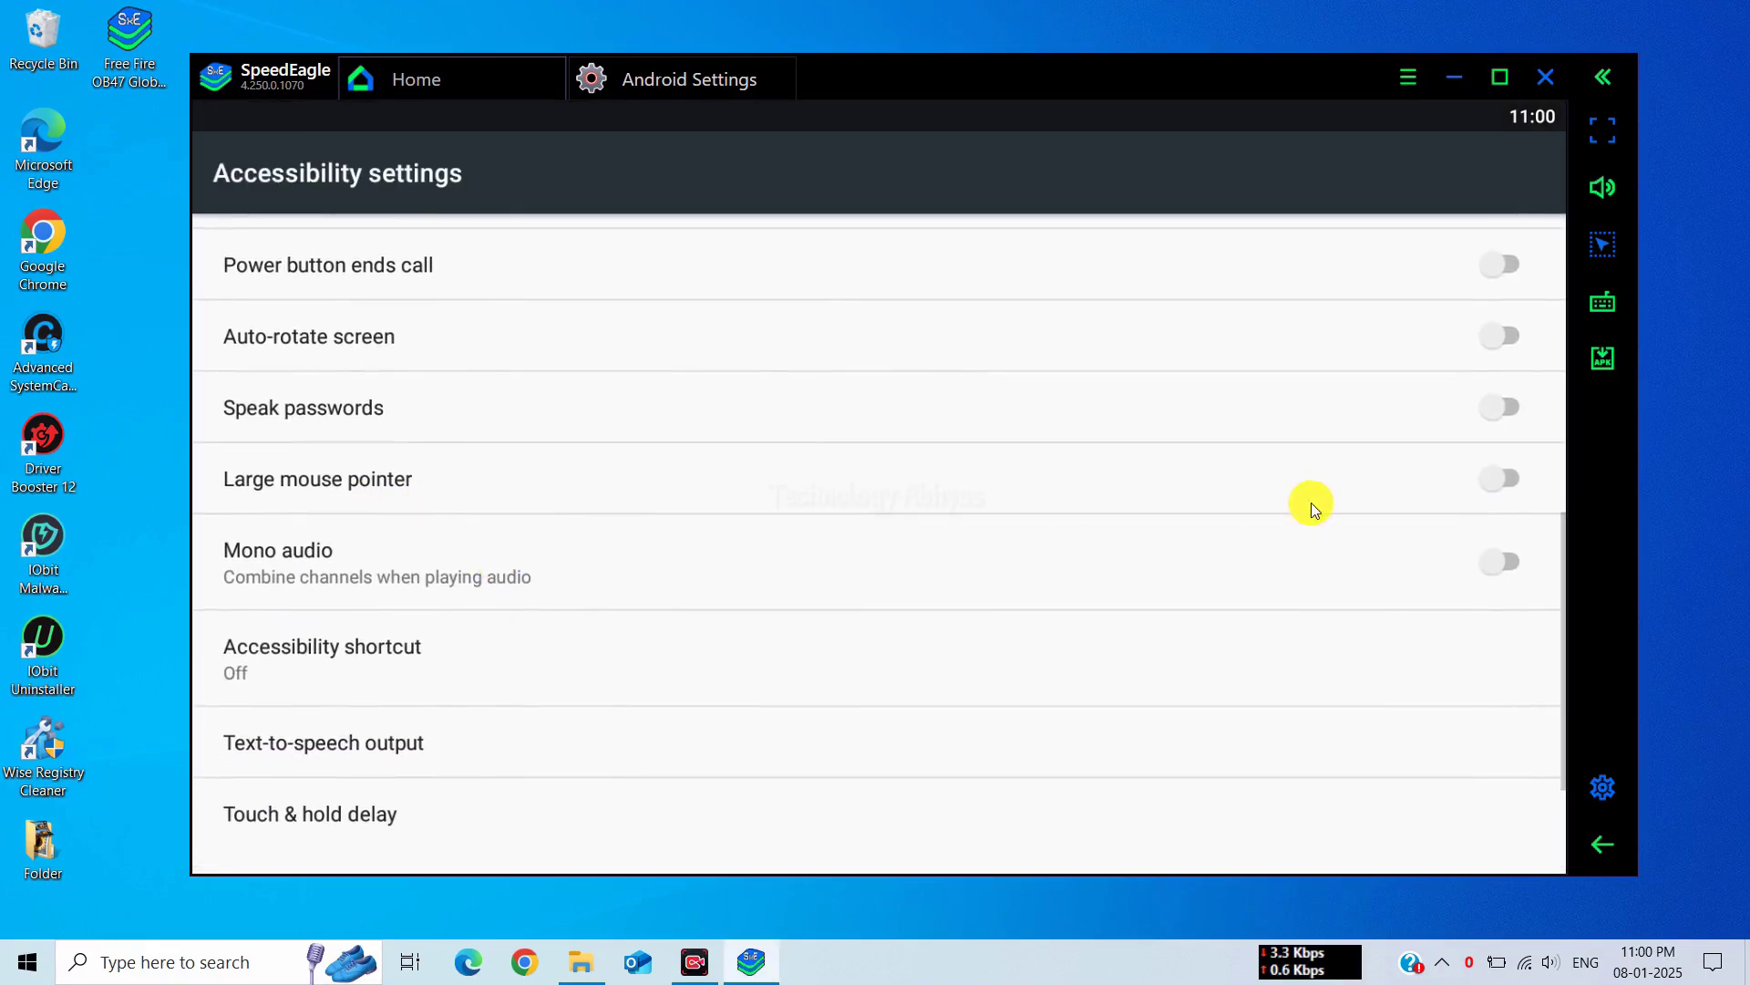
pyautogui.click(1514, 482)
# Set Touch & hold delay to Short and close Android Settings back to the Library
pyautogui.scroll(-2, 633, 712)
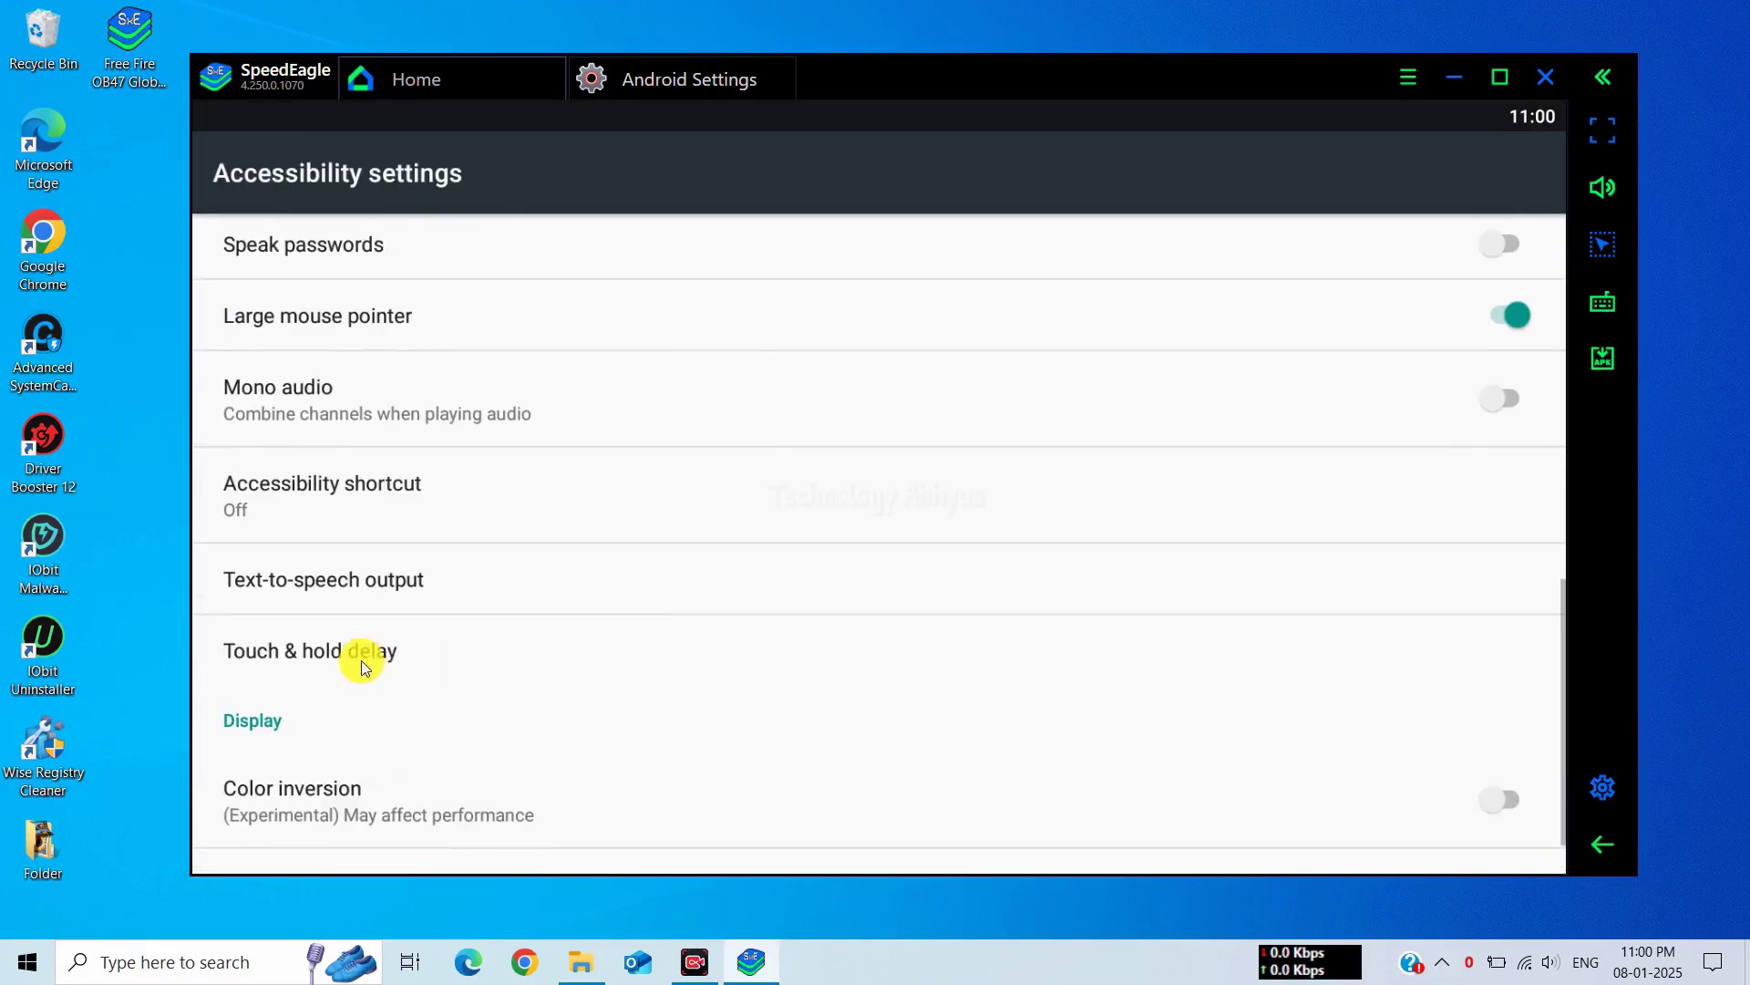
pyautogui.click(361, 649)
pyautogui.click(534, 456)
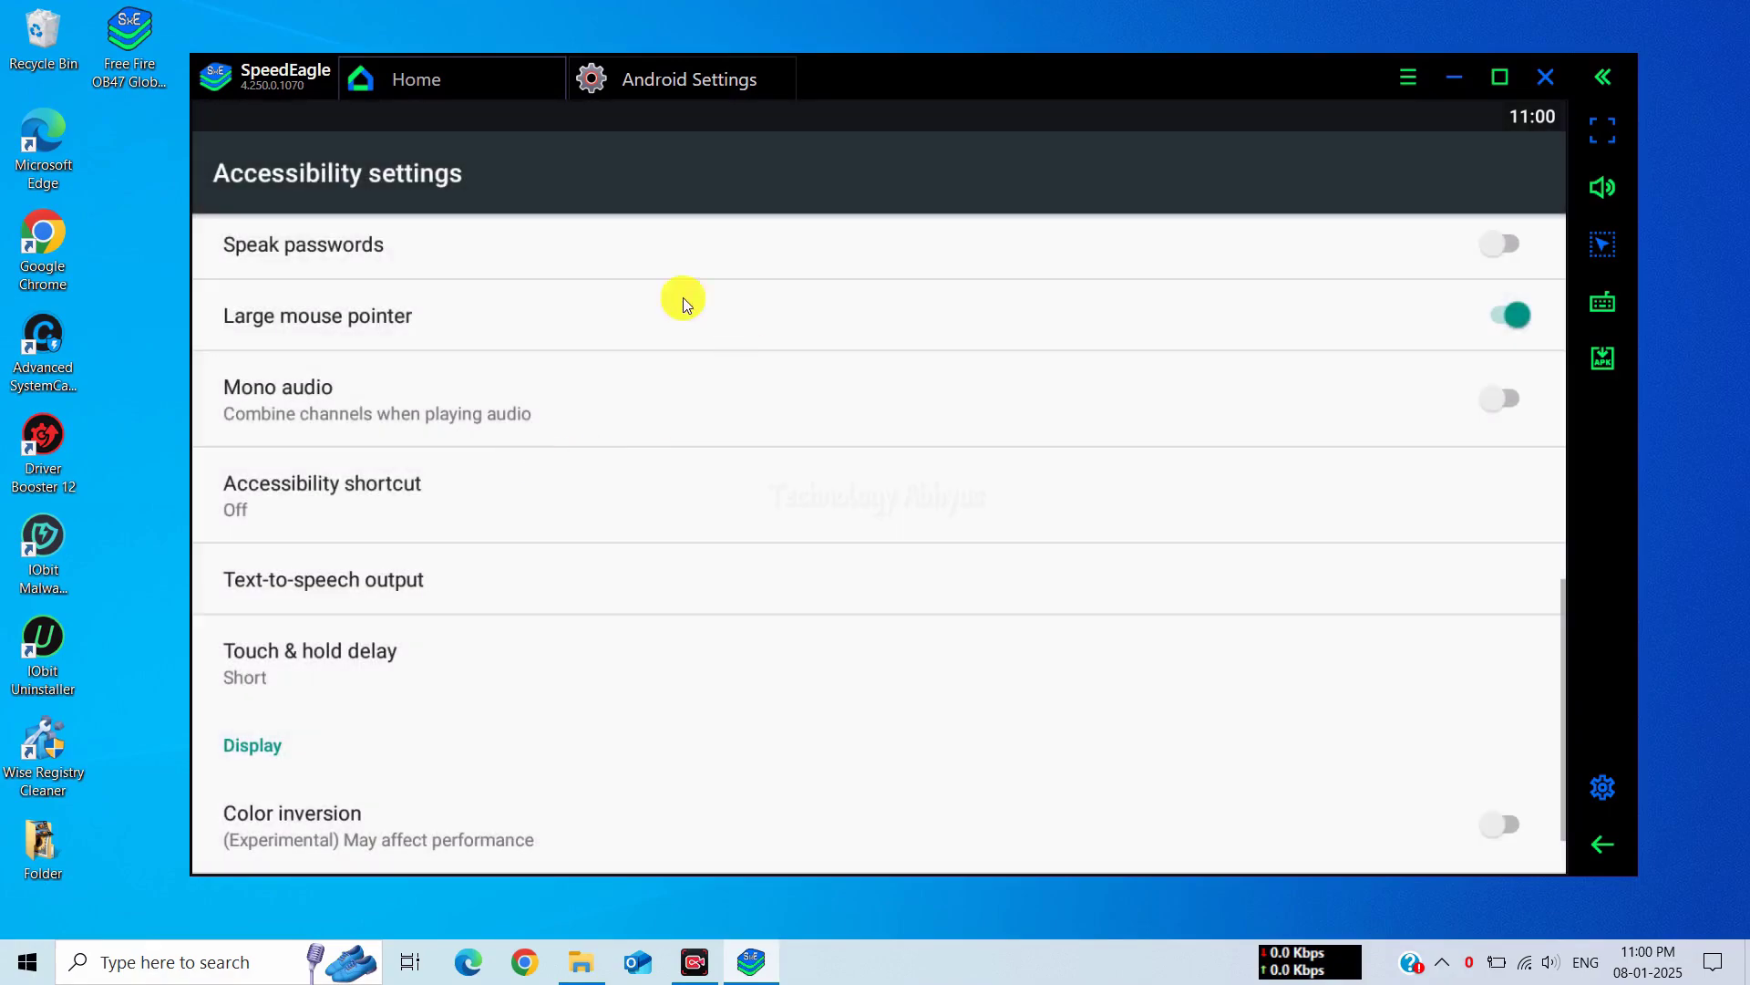
pyautogui.click(785, 70)
pyautogui.click(1361, 460)
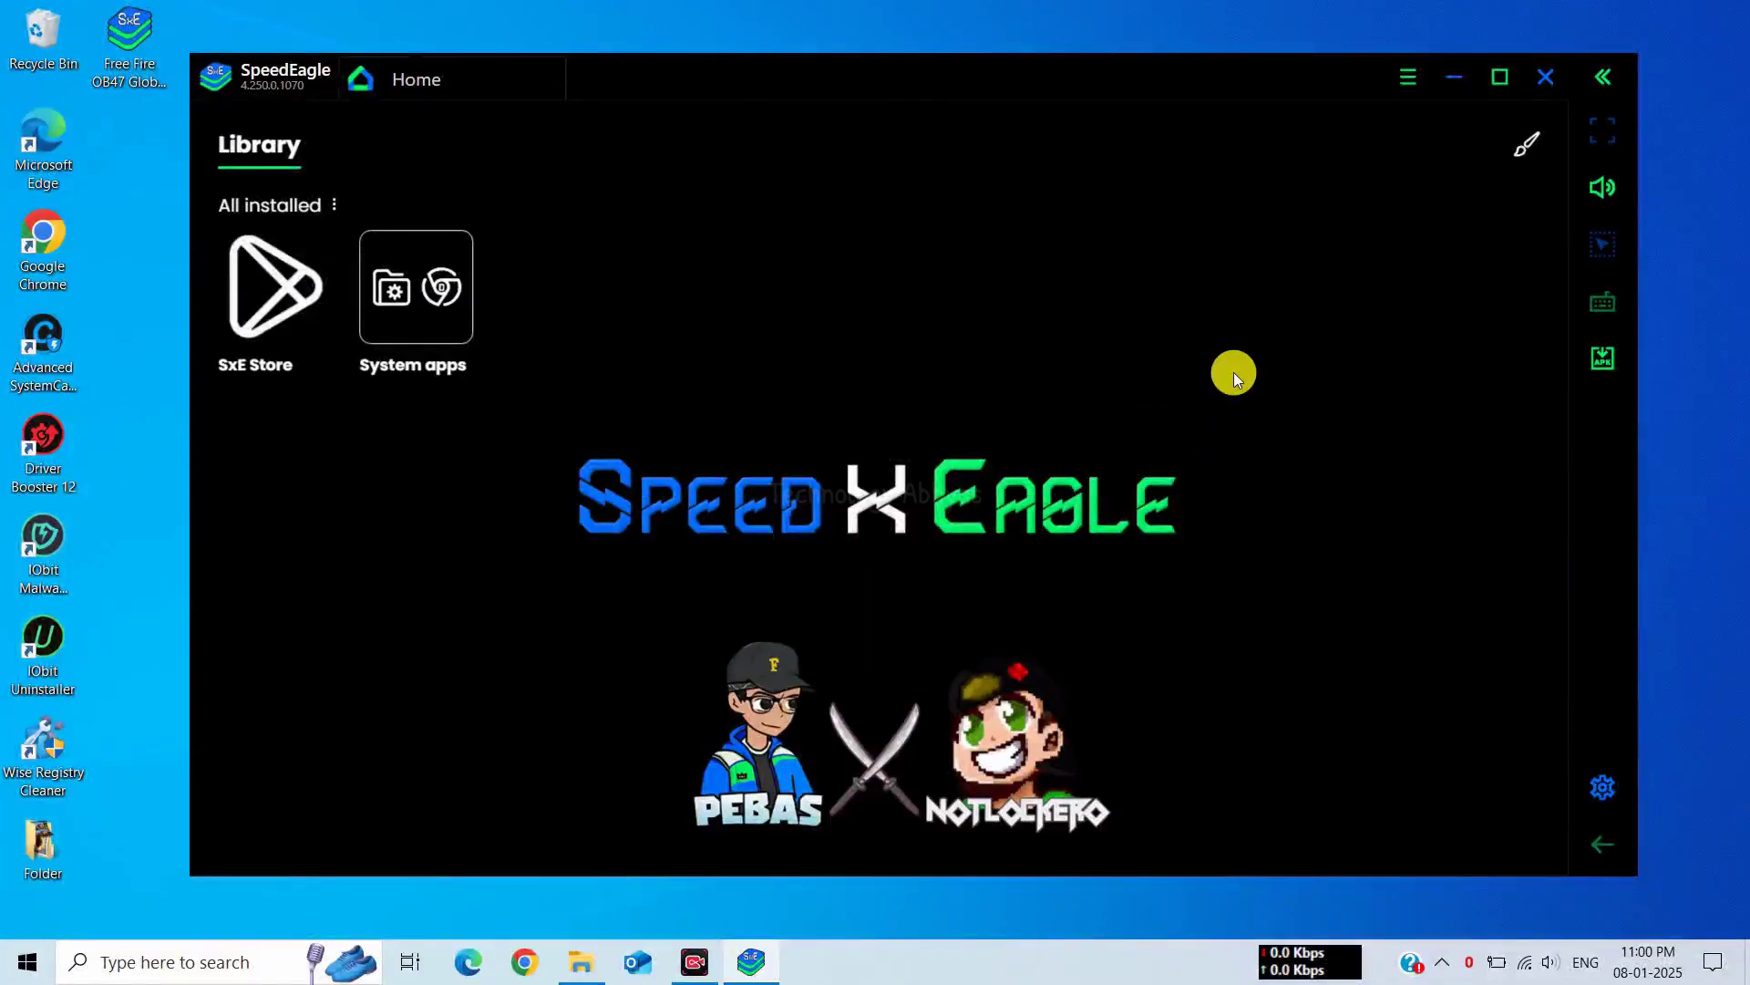
# In Engine settings, keep CPU at Medium (2 Cores) and set RAM to Medium (2 GB)
pyautogui.click(1604, 777)
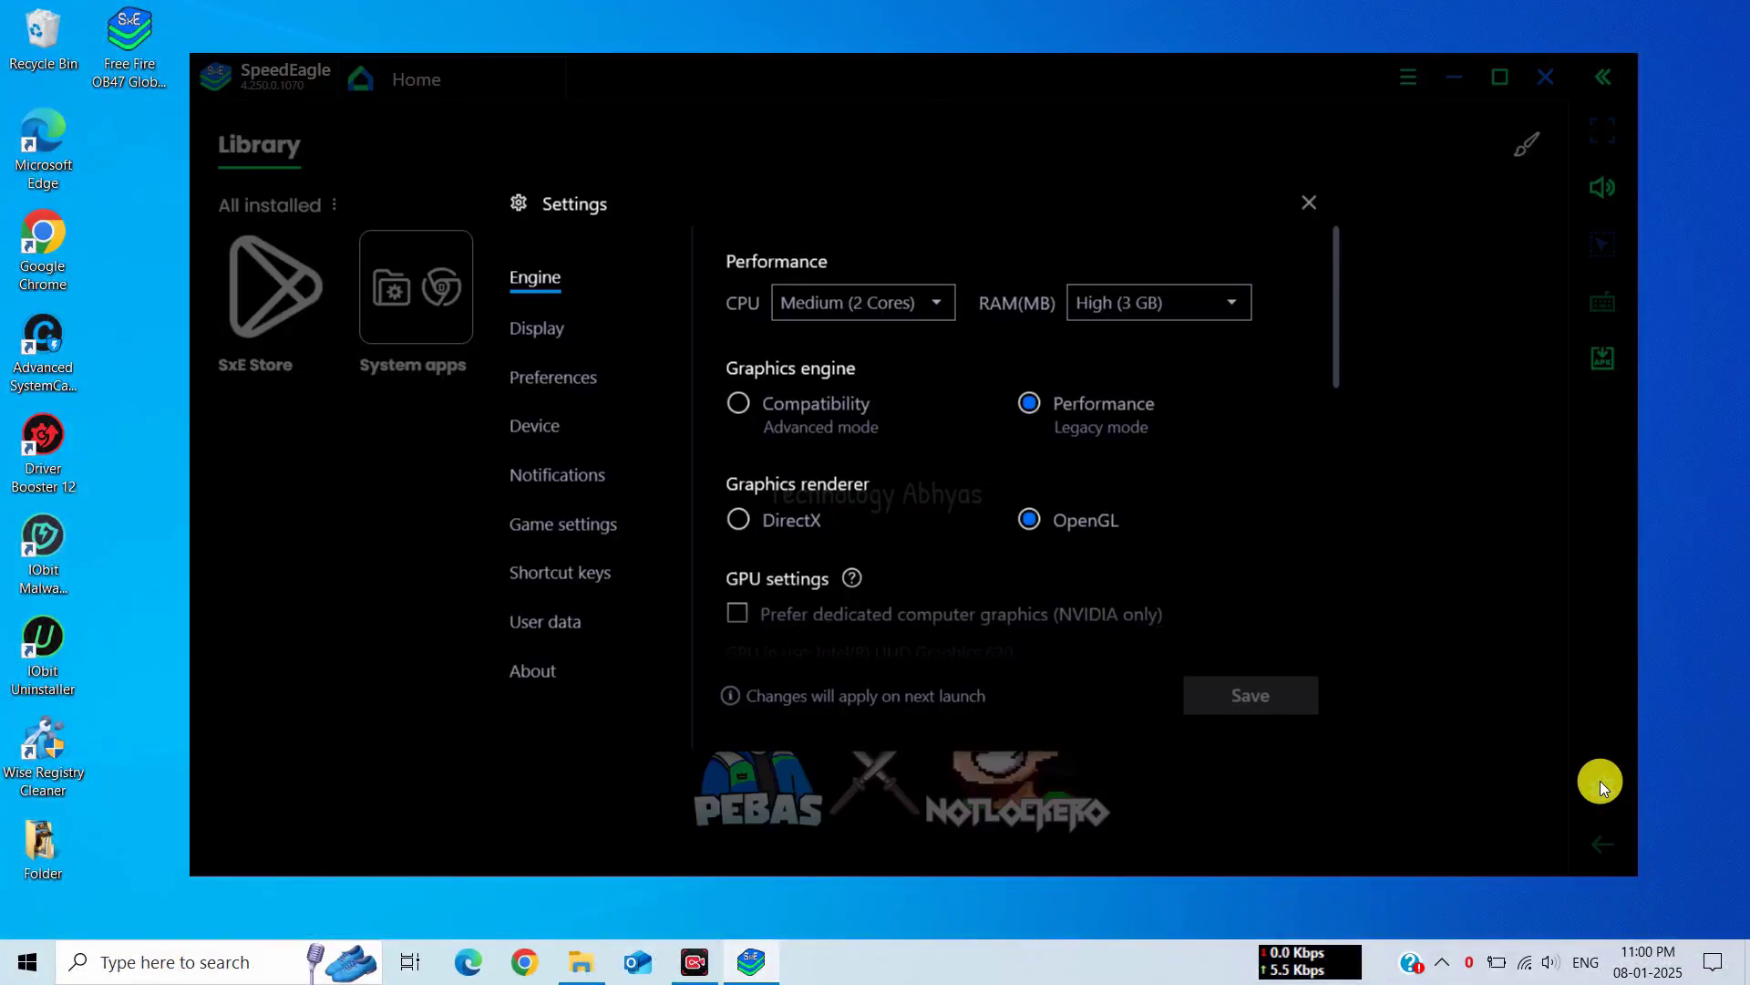
pyautogui.click(904, 304)
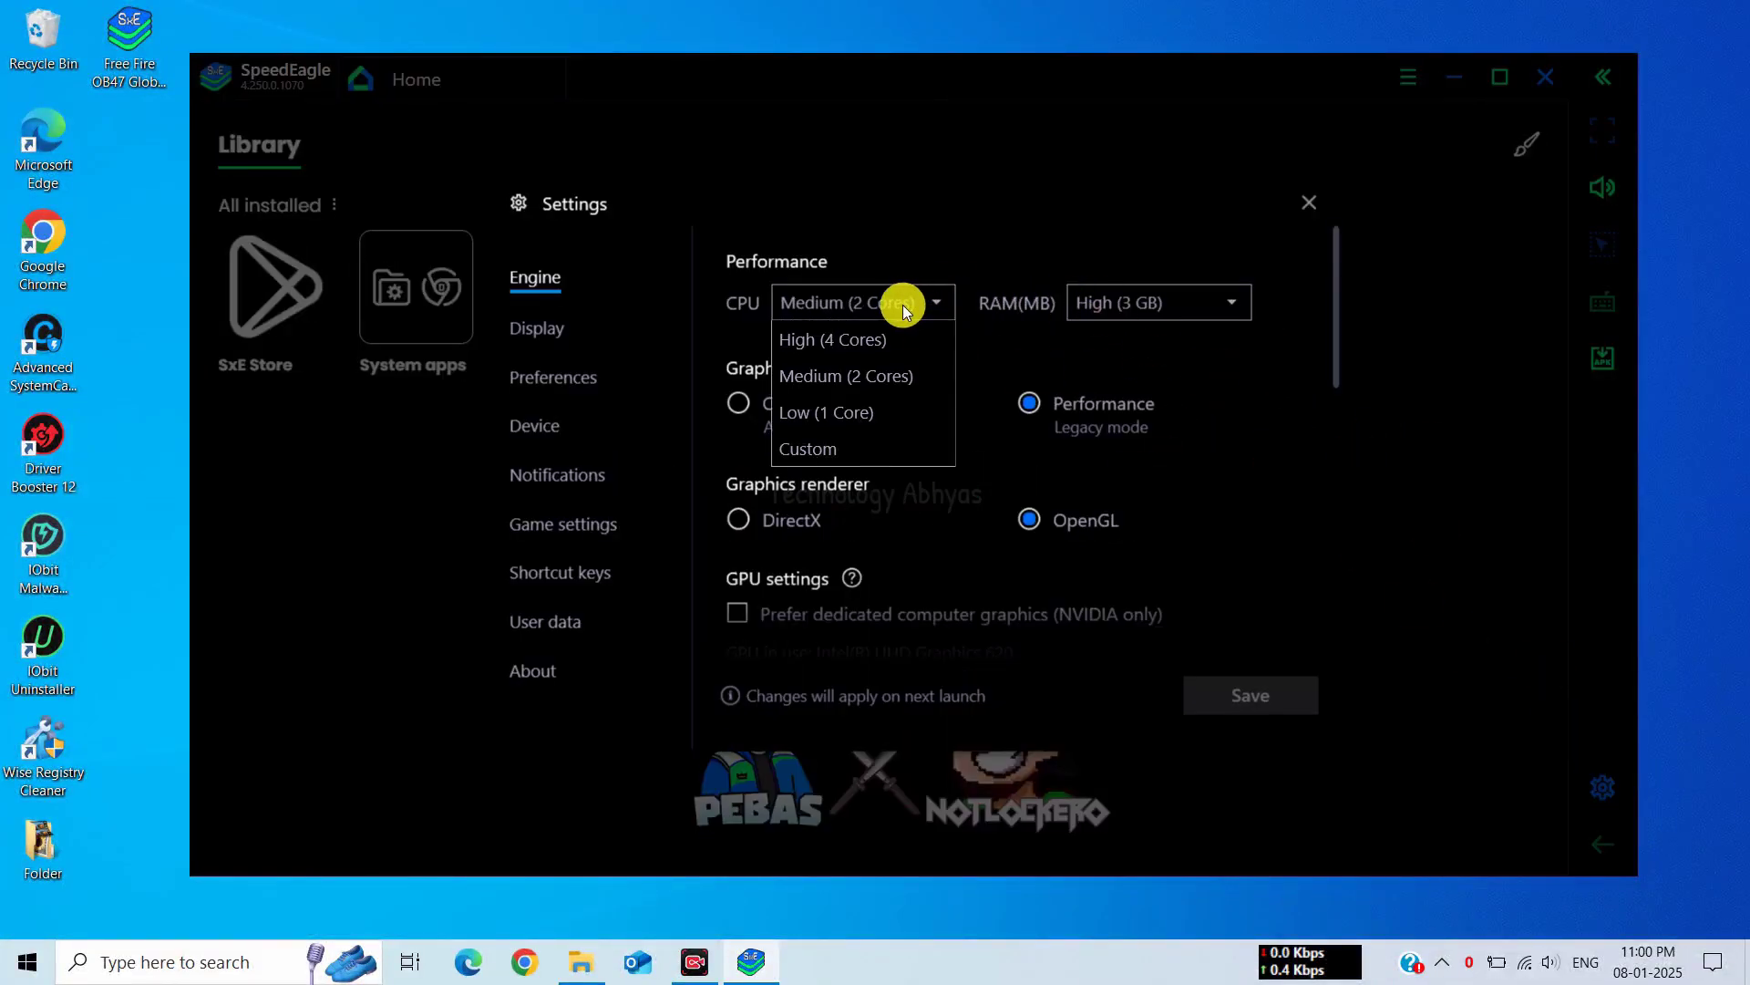
pyautogui.click(863, 373)
pyautogui.click(1129, 295)
pyautogui.click(1115, 373)
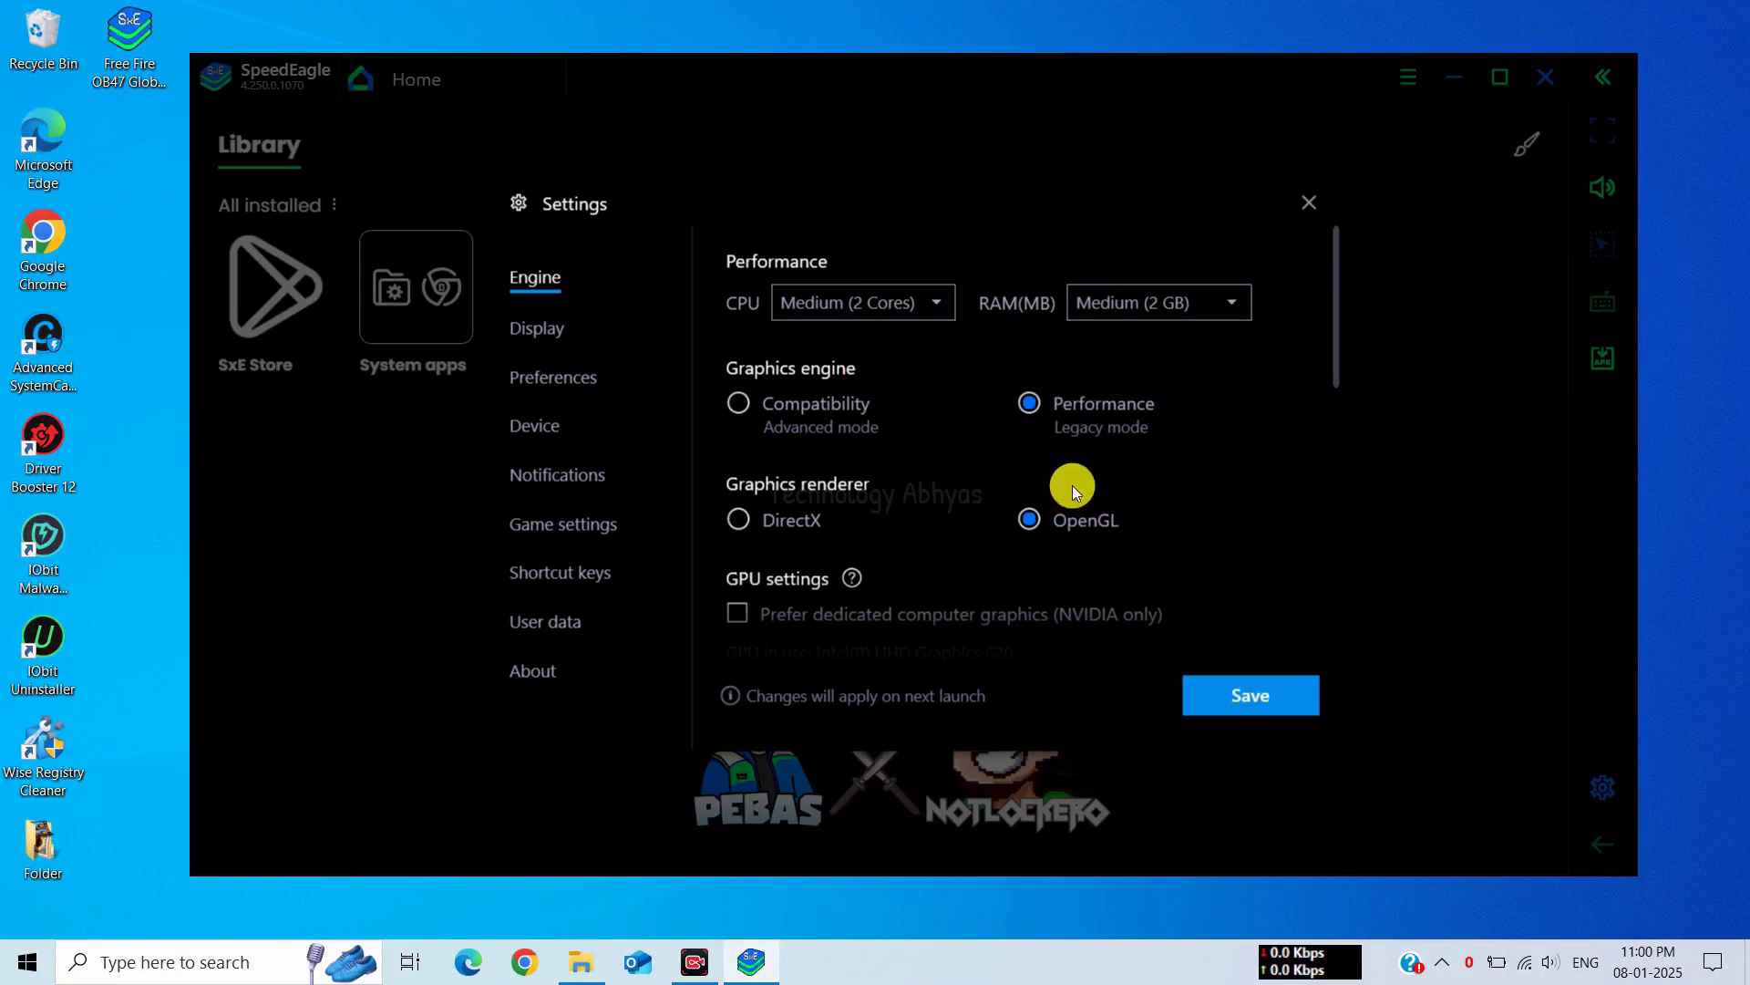
# Enable high frame rates at 620 FPS, save, and restart the emulator
pyautogui.scroll(-1, 1050, 383)
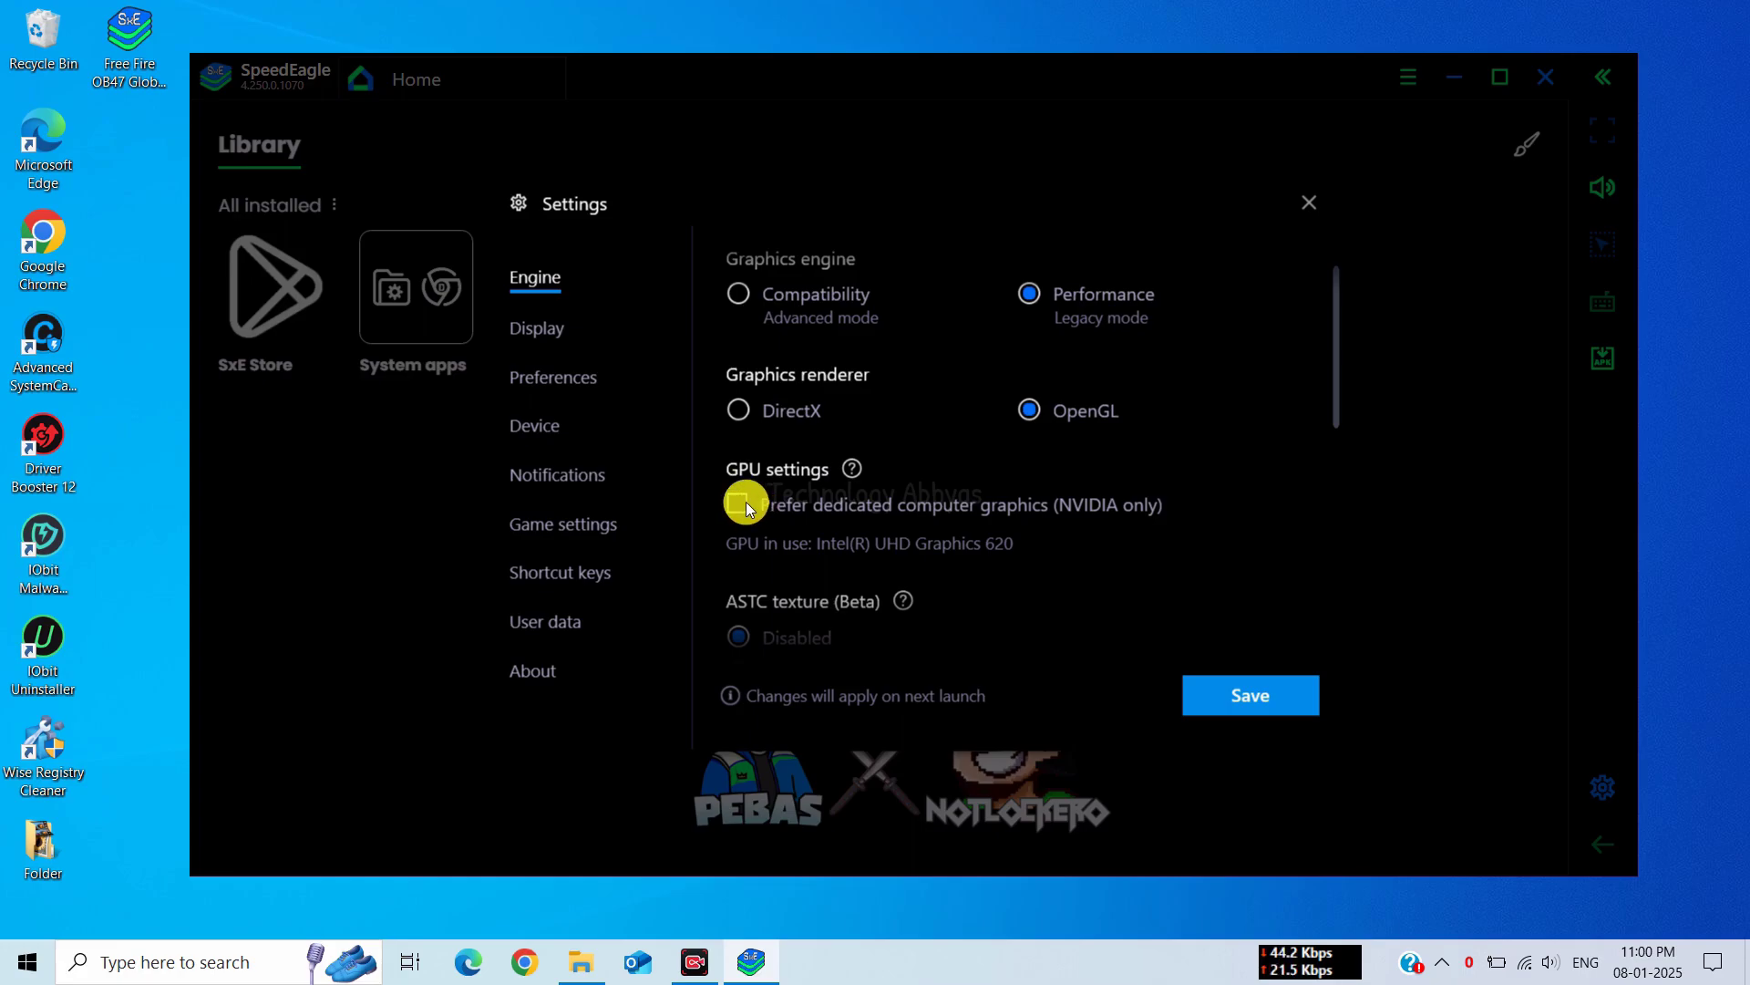
pyautogui.scroll(-1, 975, 513)
pyautogui.scroll(-4, 977, 516)
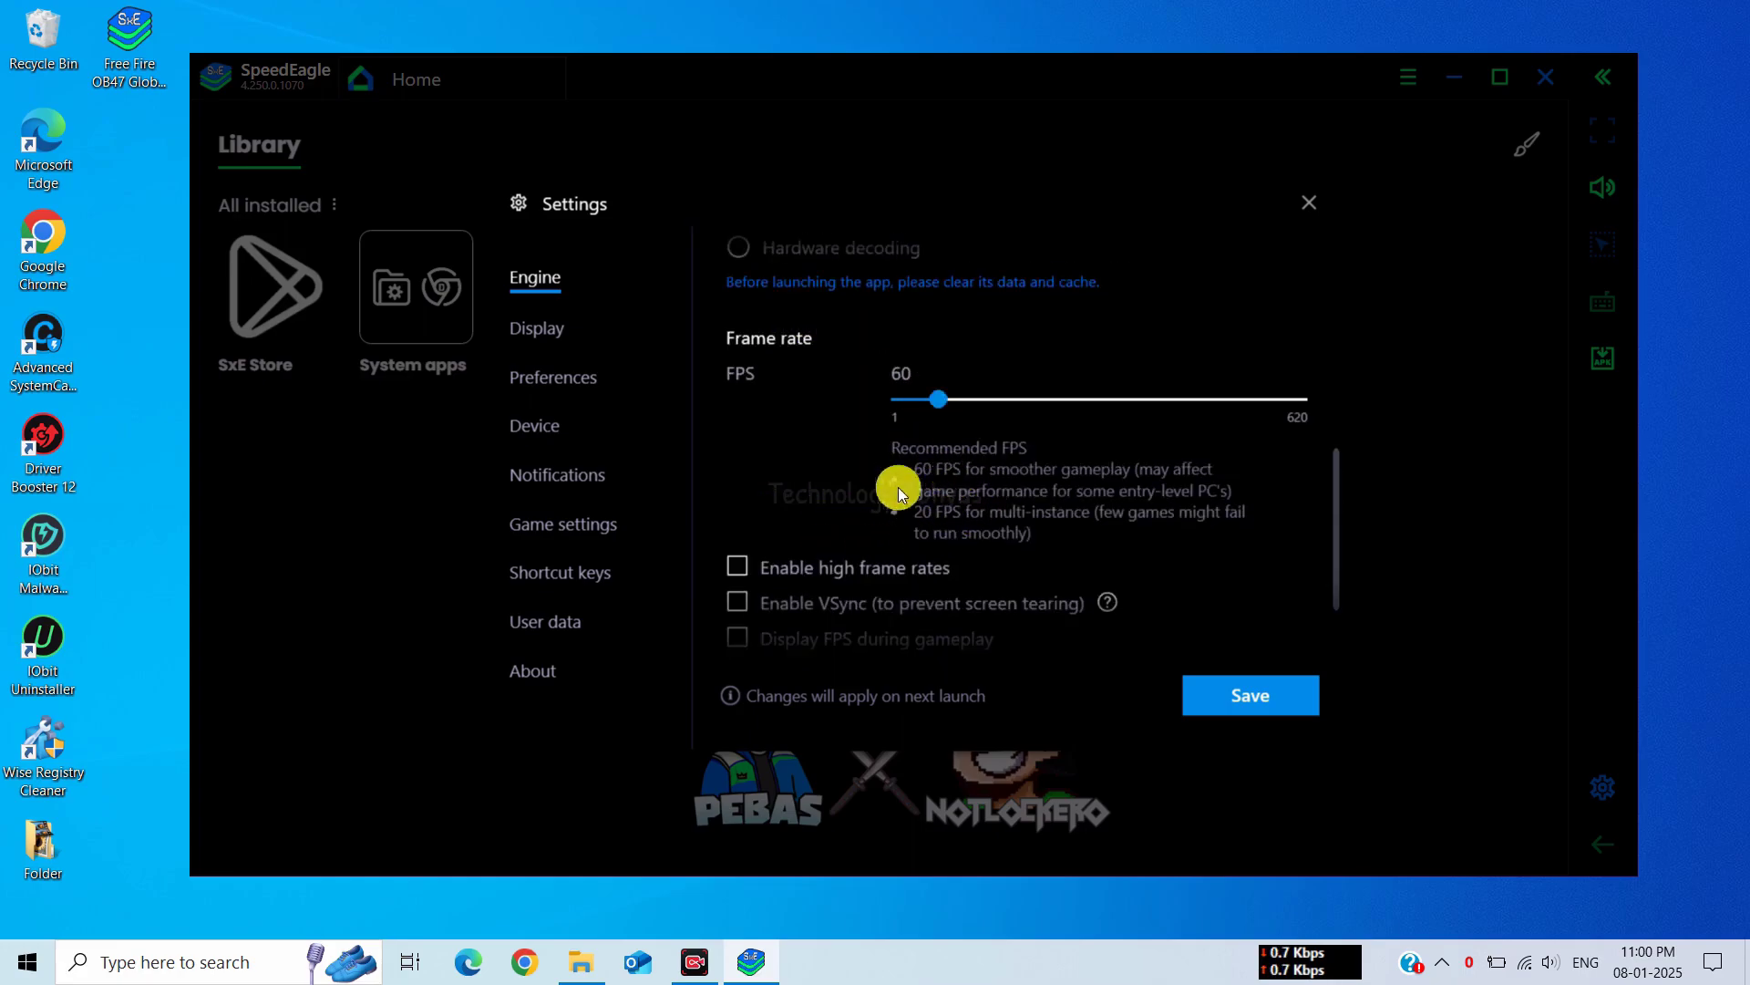
pyautogui.click(738, 568)
pyautogui.click(1309, 356)
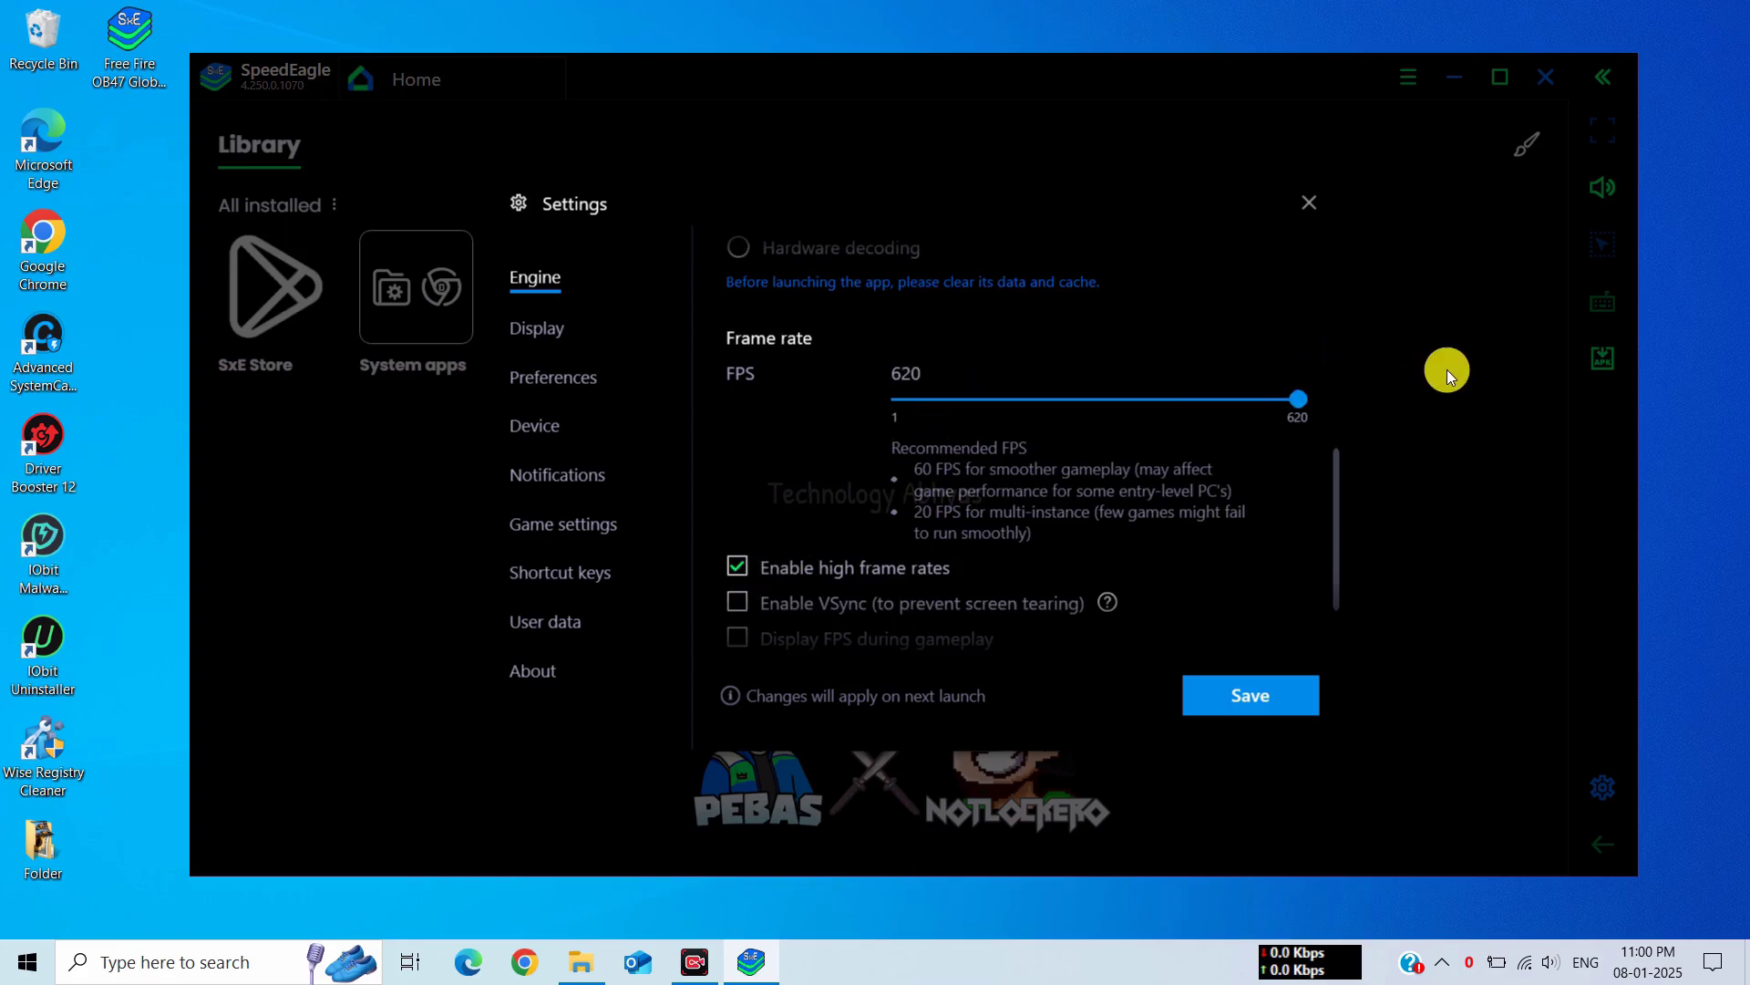
pyautogui.scroll(-2, 954, 466)
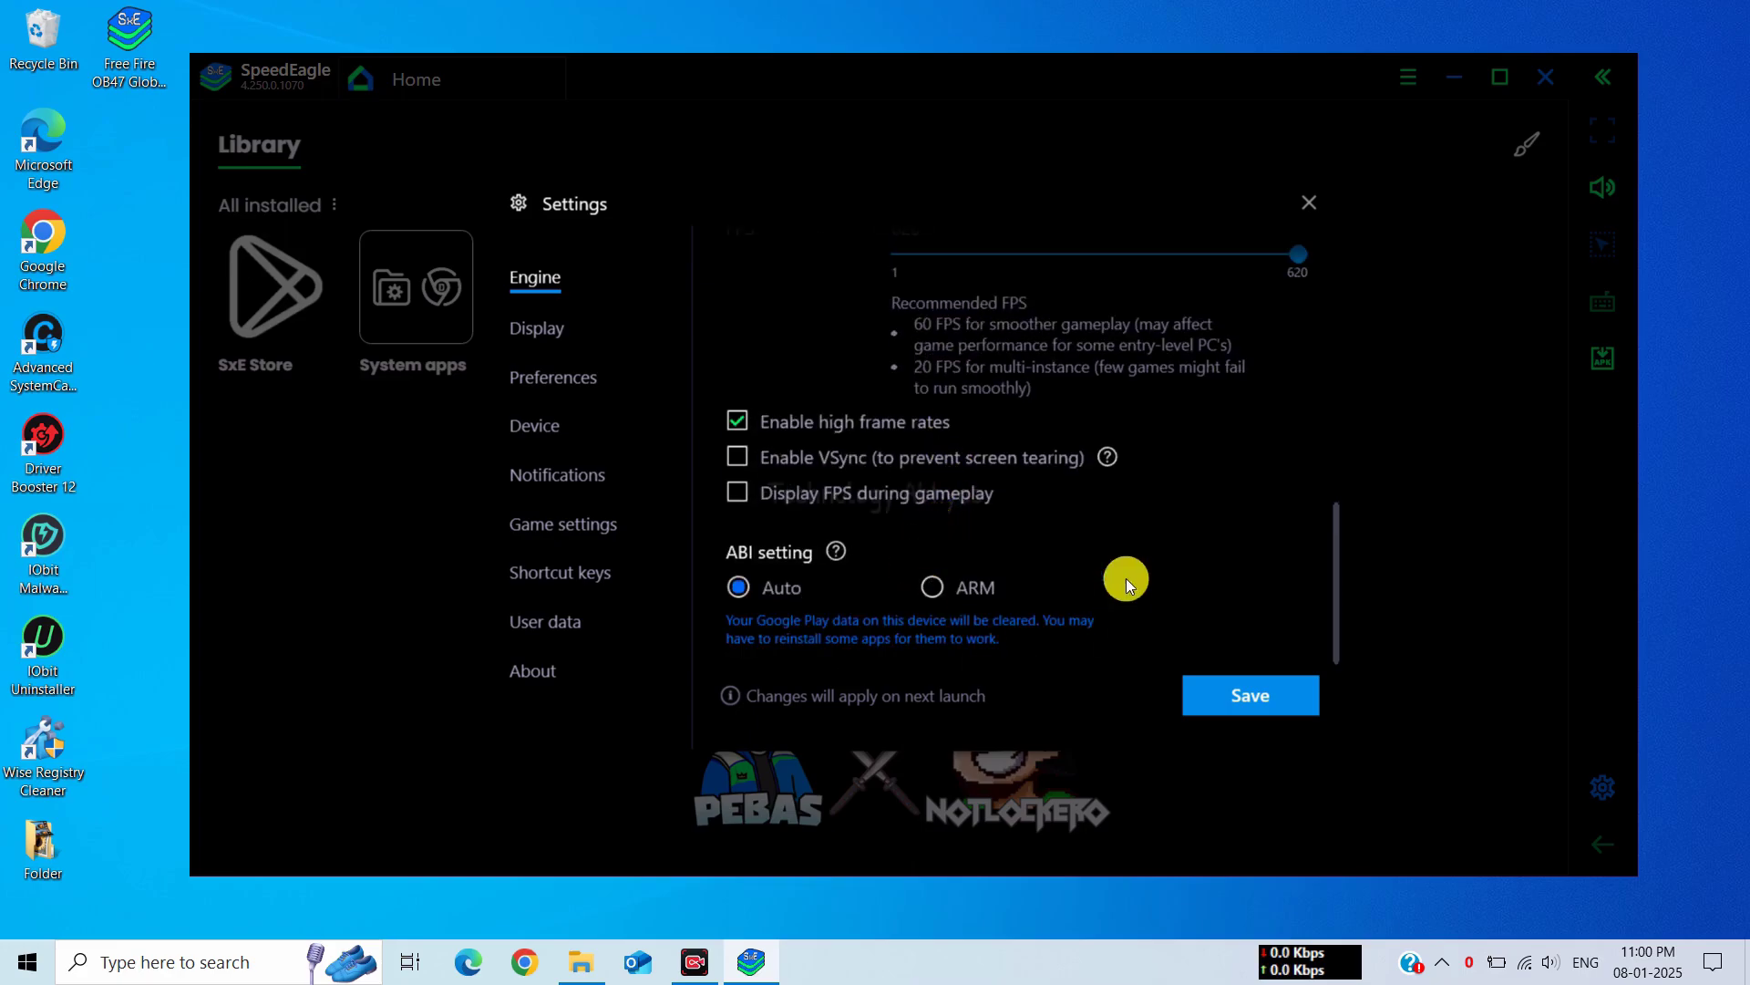
pyautogui.click(1241, 696)
pyautogui.click(1003, 515)
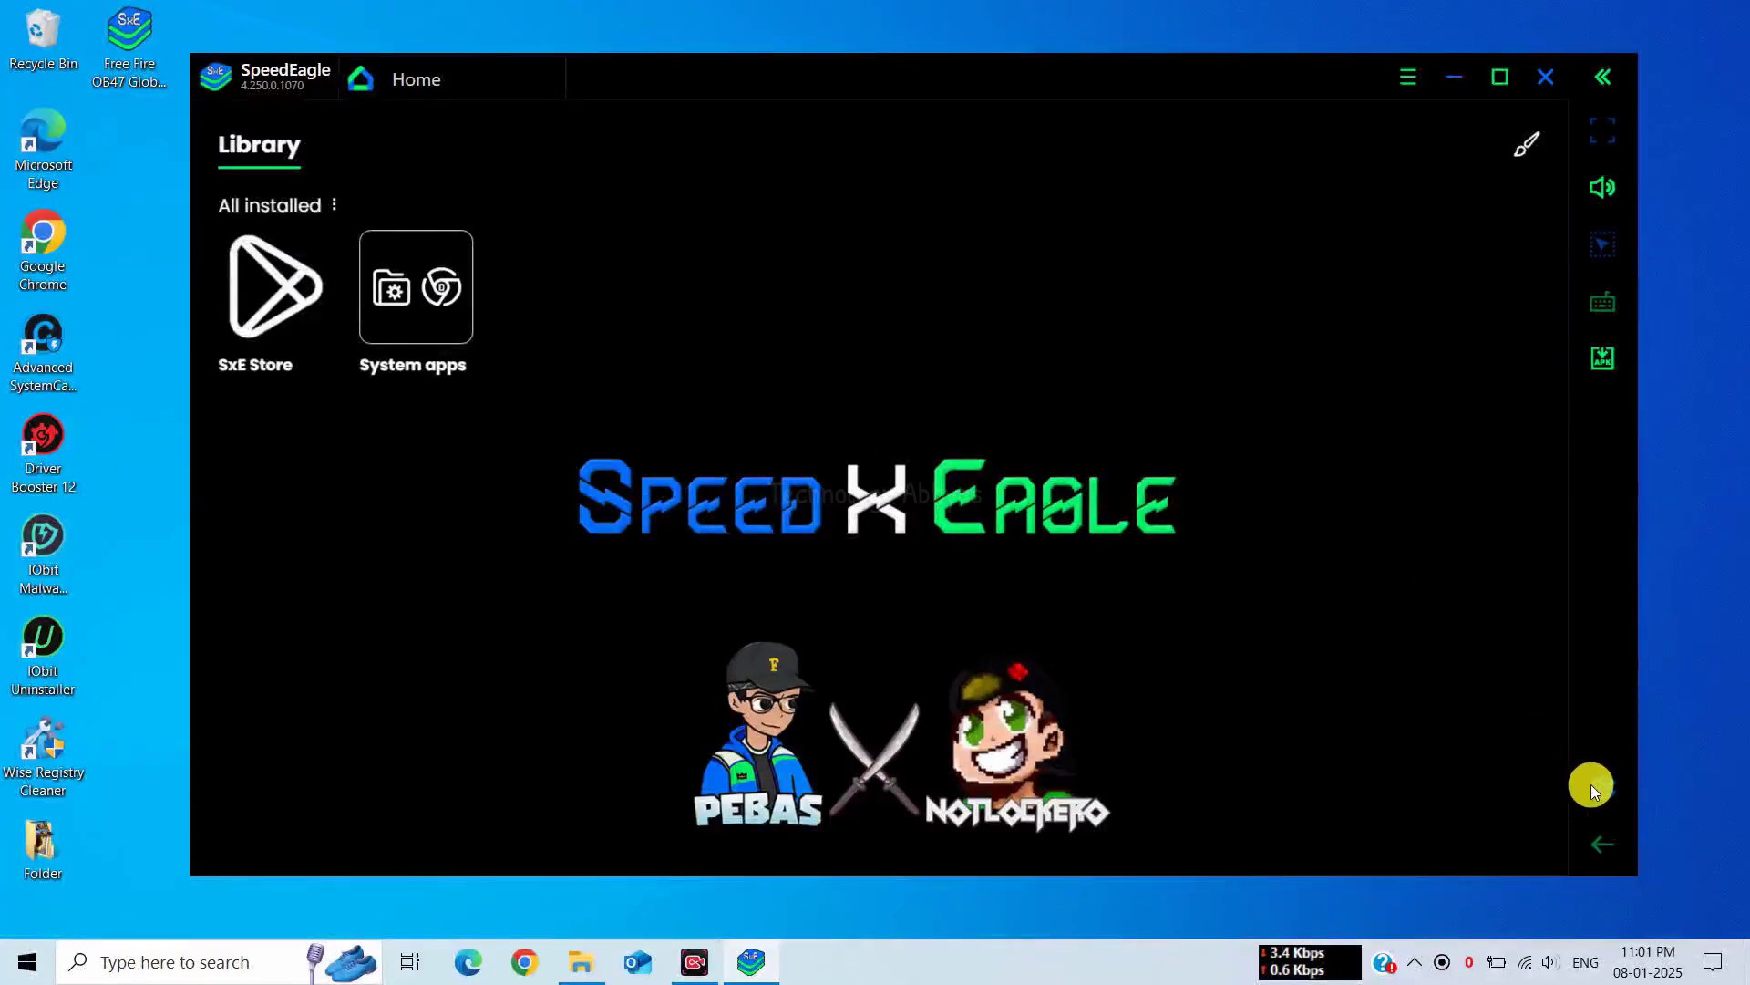
# In Display settings, try 440 and 560 DPI, then return density to 240 DPI
pyautogui.click(1592, 784)
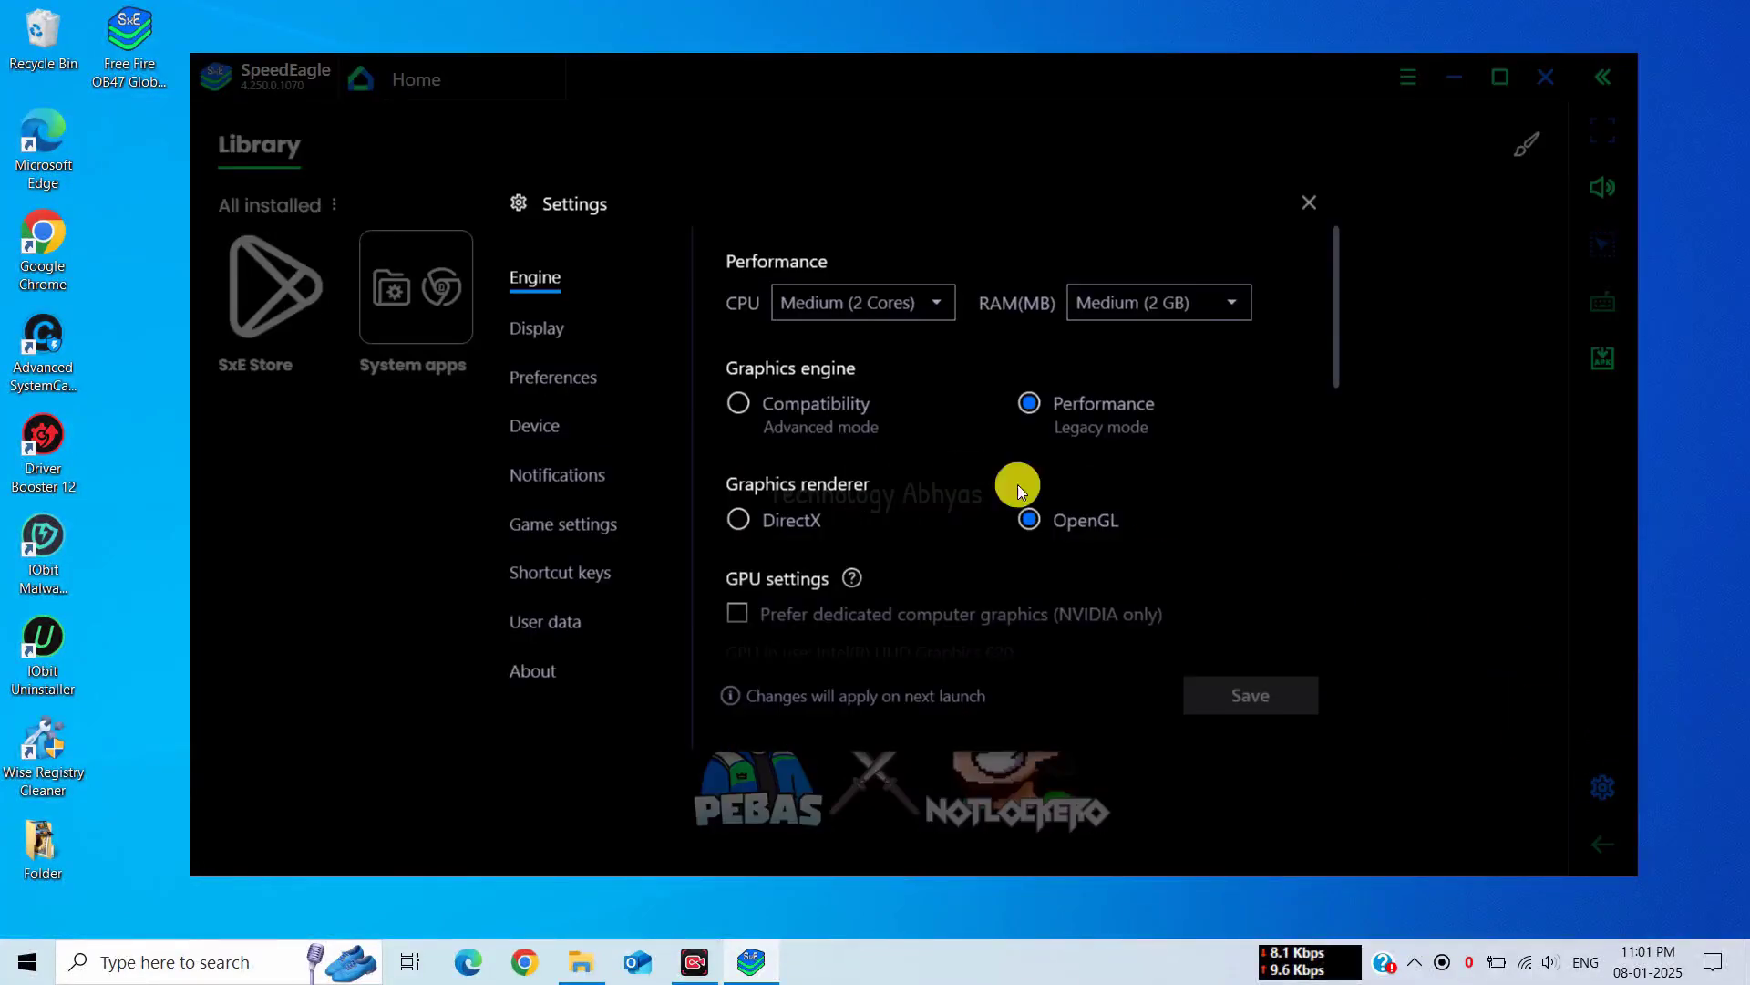
pyautogui.click(546, 321)
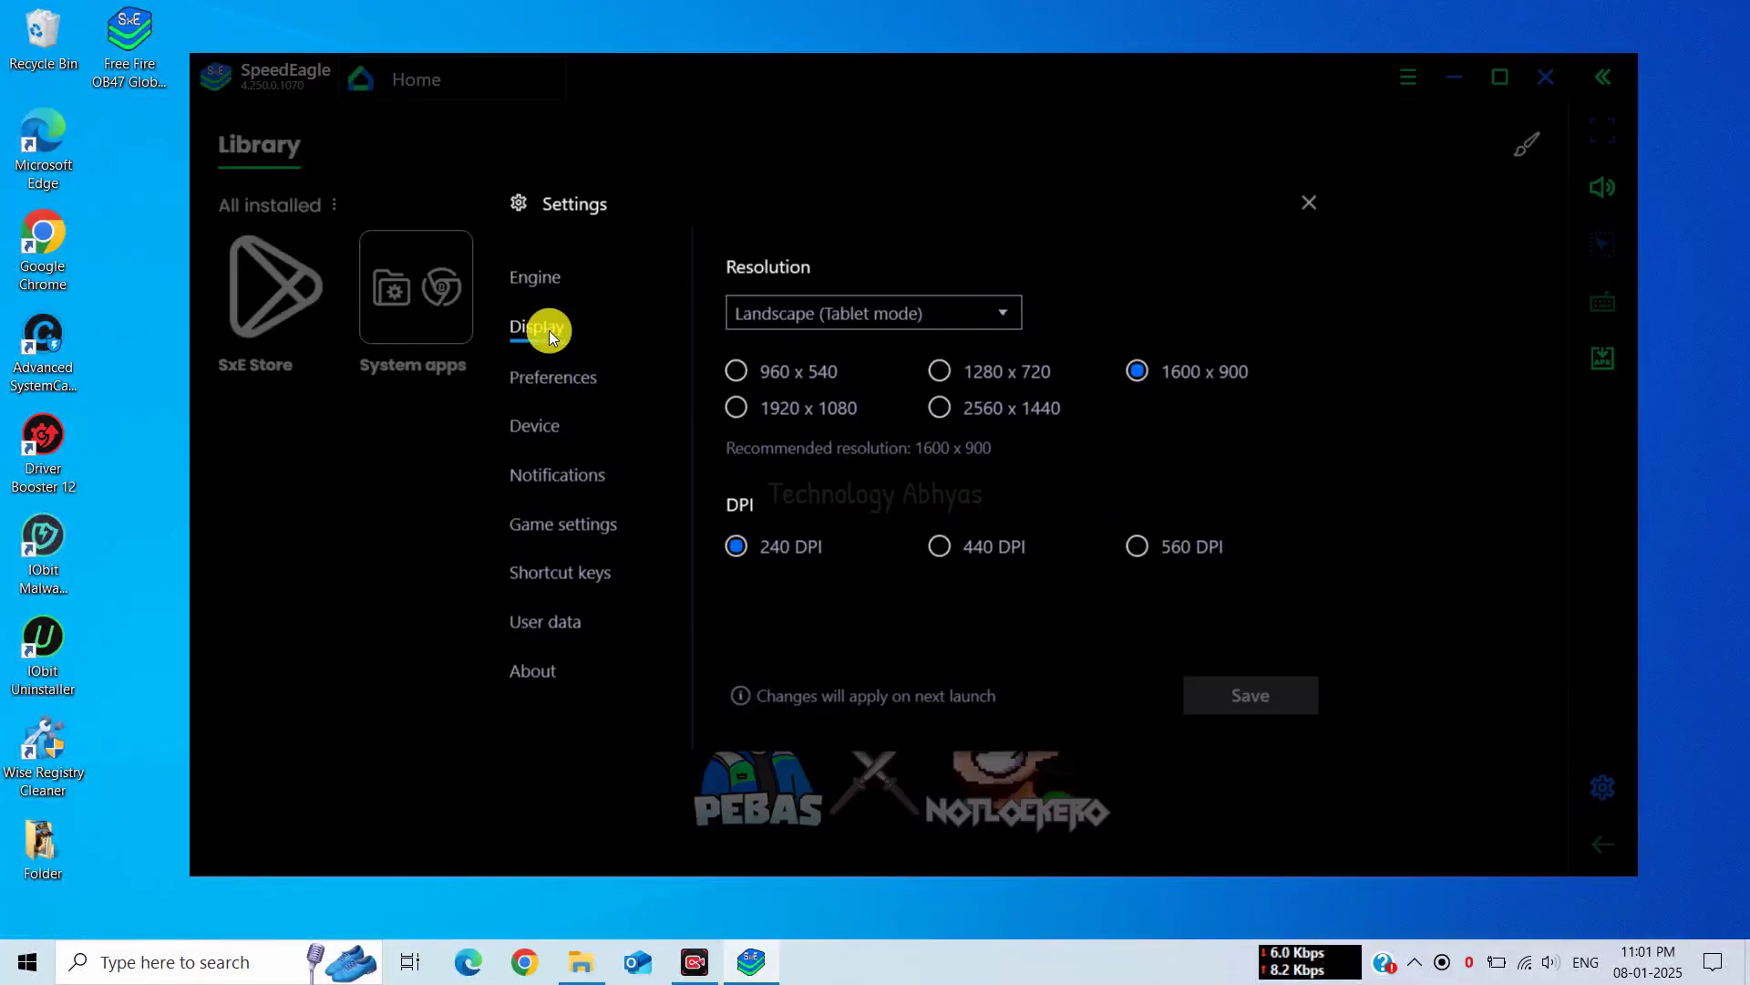
pyautogui.click(941, 546)
pyautogui.click(1143, 545)
pyautogui.click(793, 546)
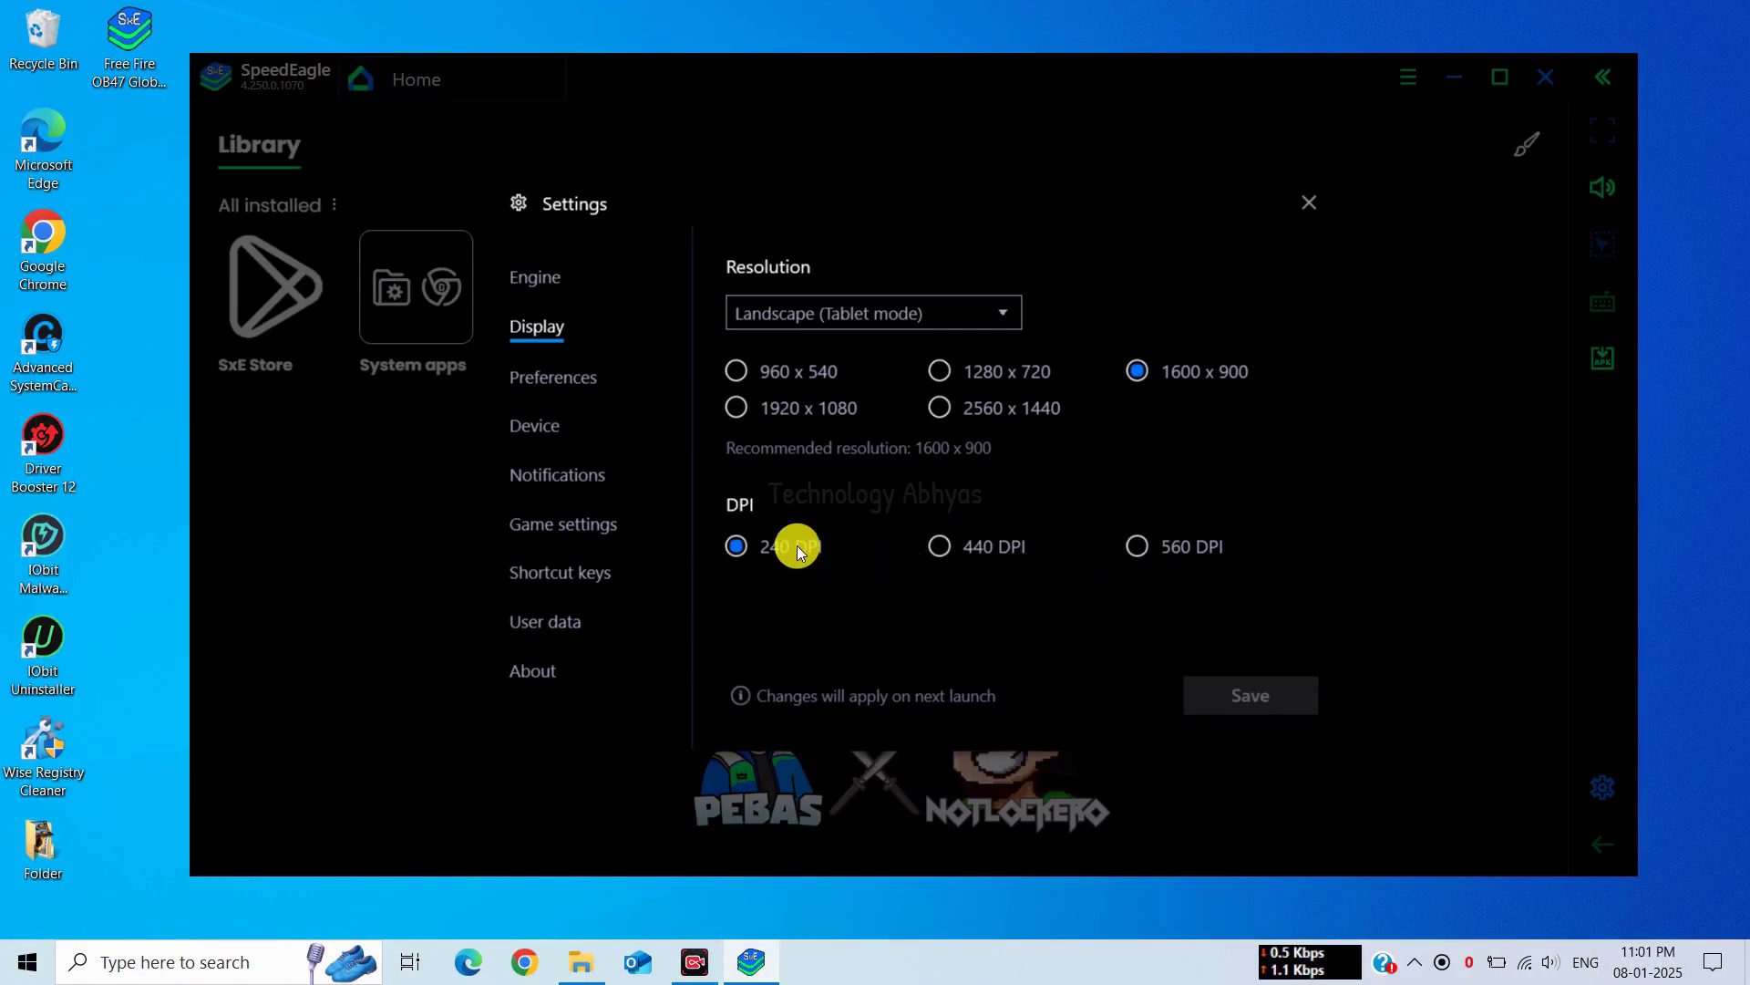
# Toggle closing web pages when running games off and back on, and scroll through Preferences
pyautogui.click(533, 374)
pyautogui.click(778, 373)
pyautogui.click(783, 373)
pyautogui.scroll(-2, 814, 420)
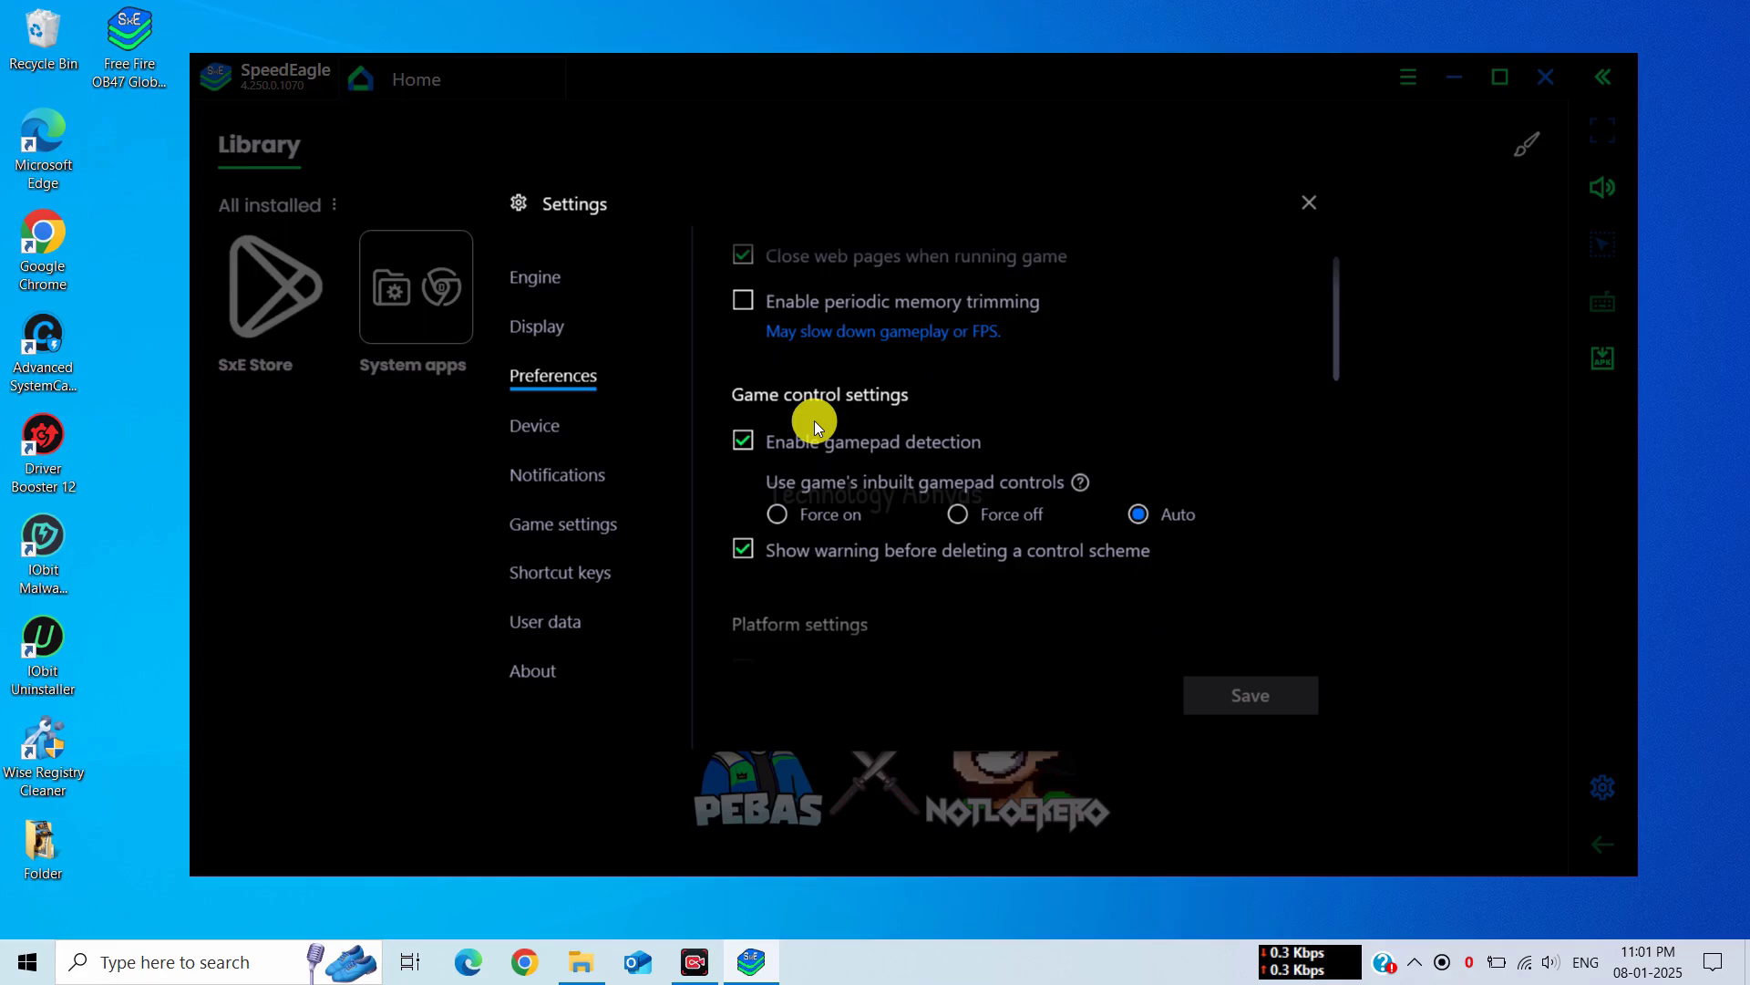
pyautogui.scroll(-3, 814, 420)
pyautogui.scroll(-3, 813, 456)
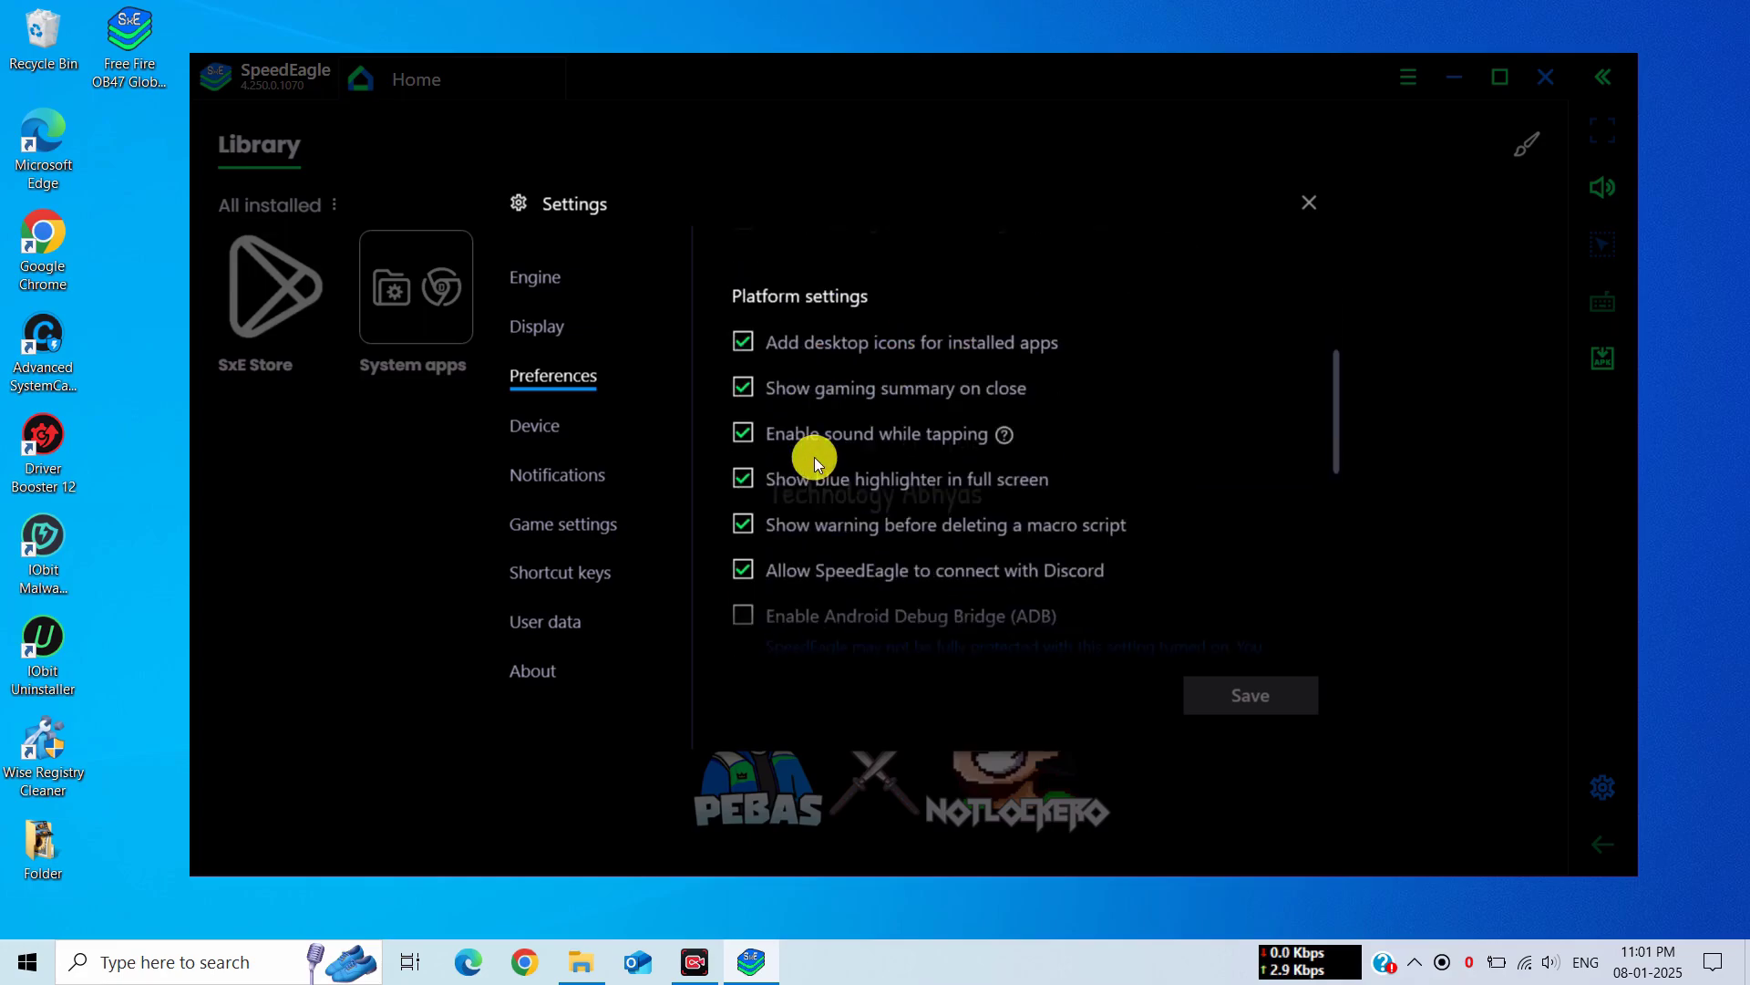
pyautogui.scroll(-5, 866, 503)
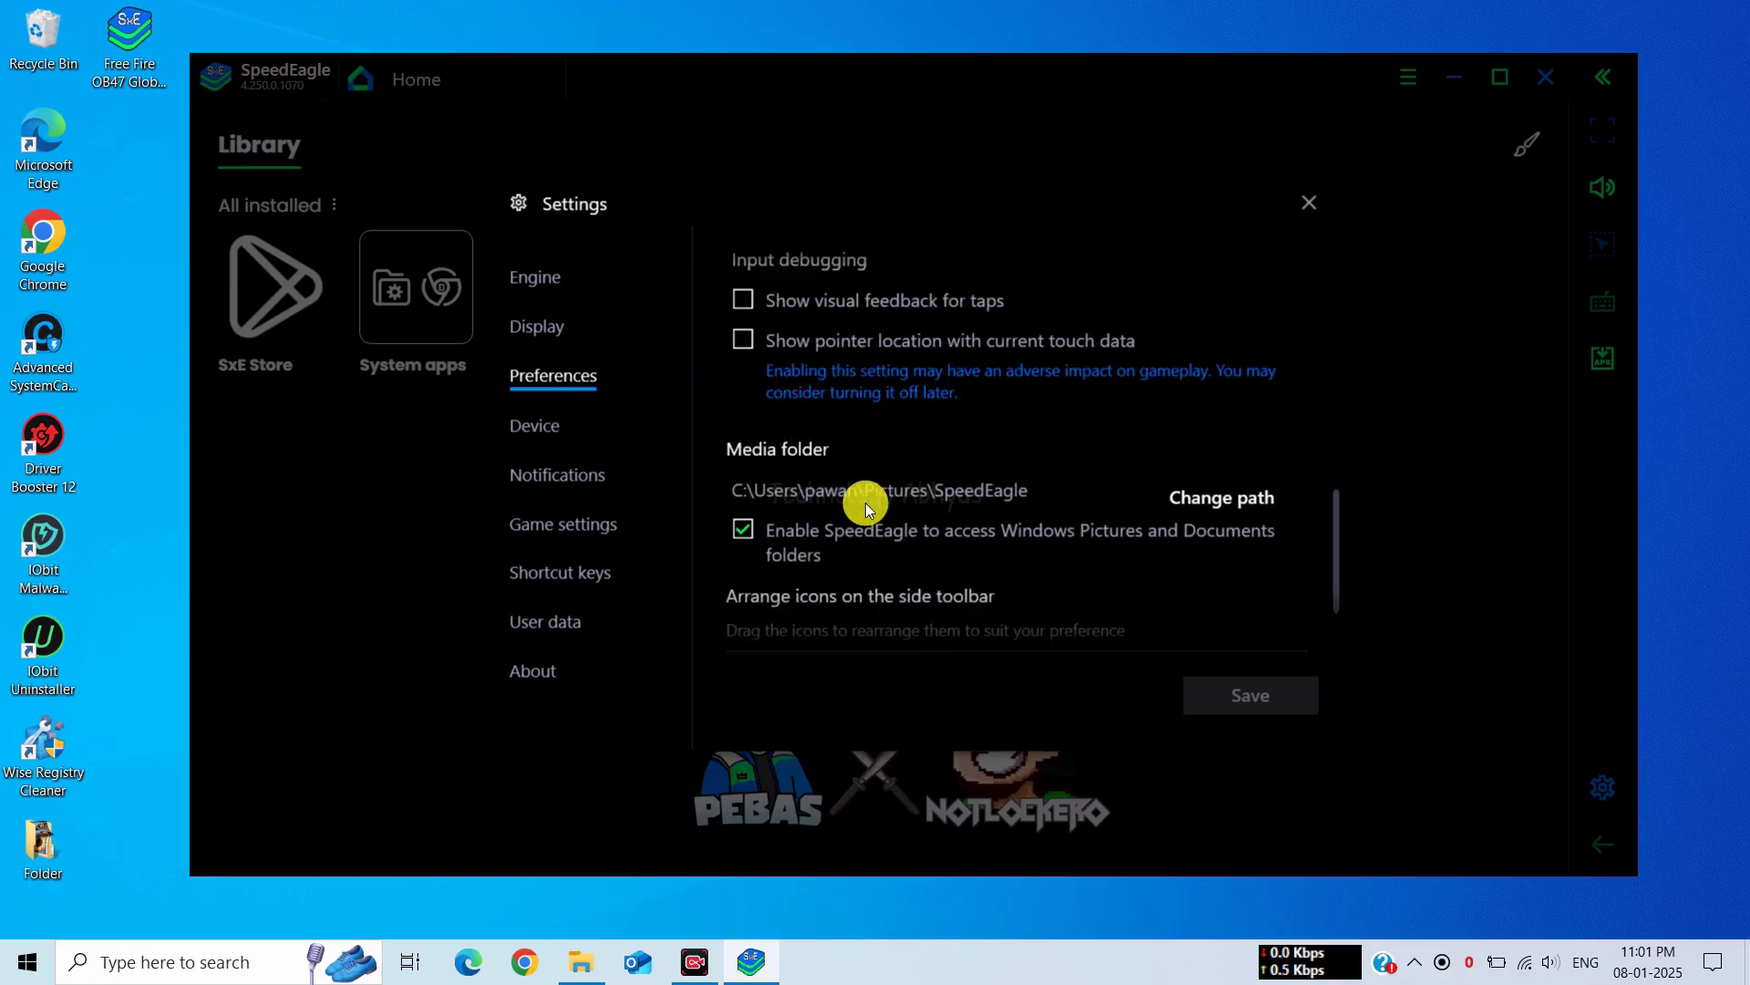
# Choose the Asus ROG 2 predefined device profile
pyautogui.click(532, 425)
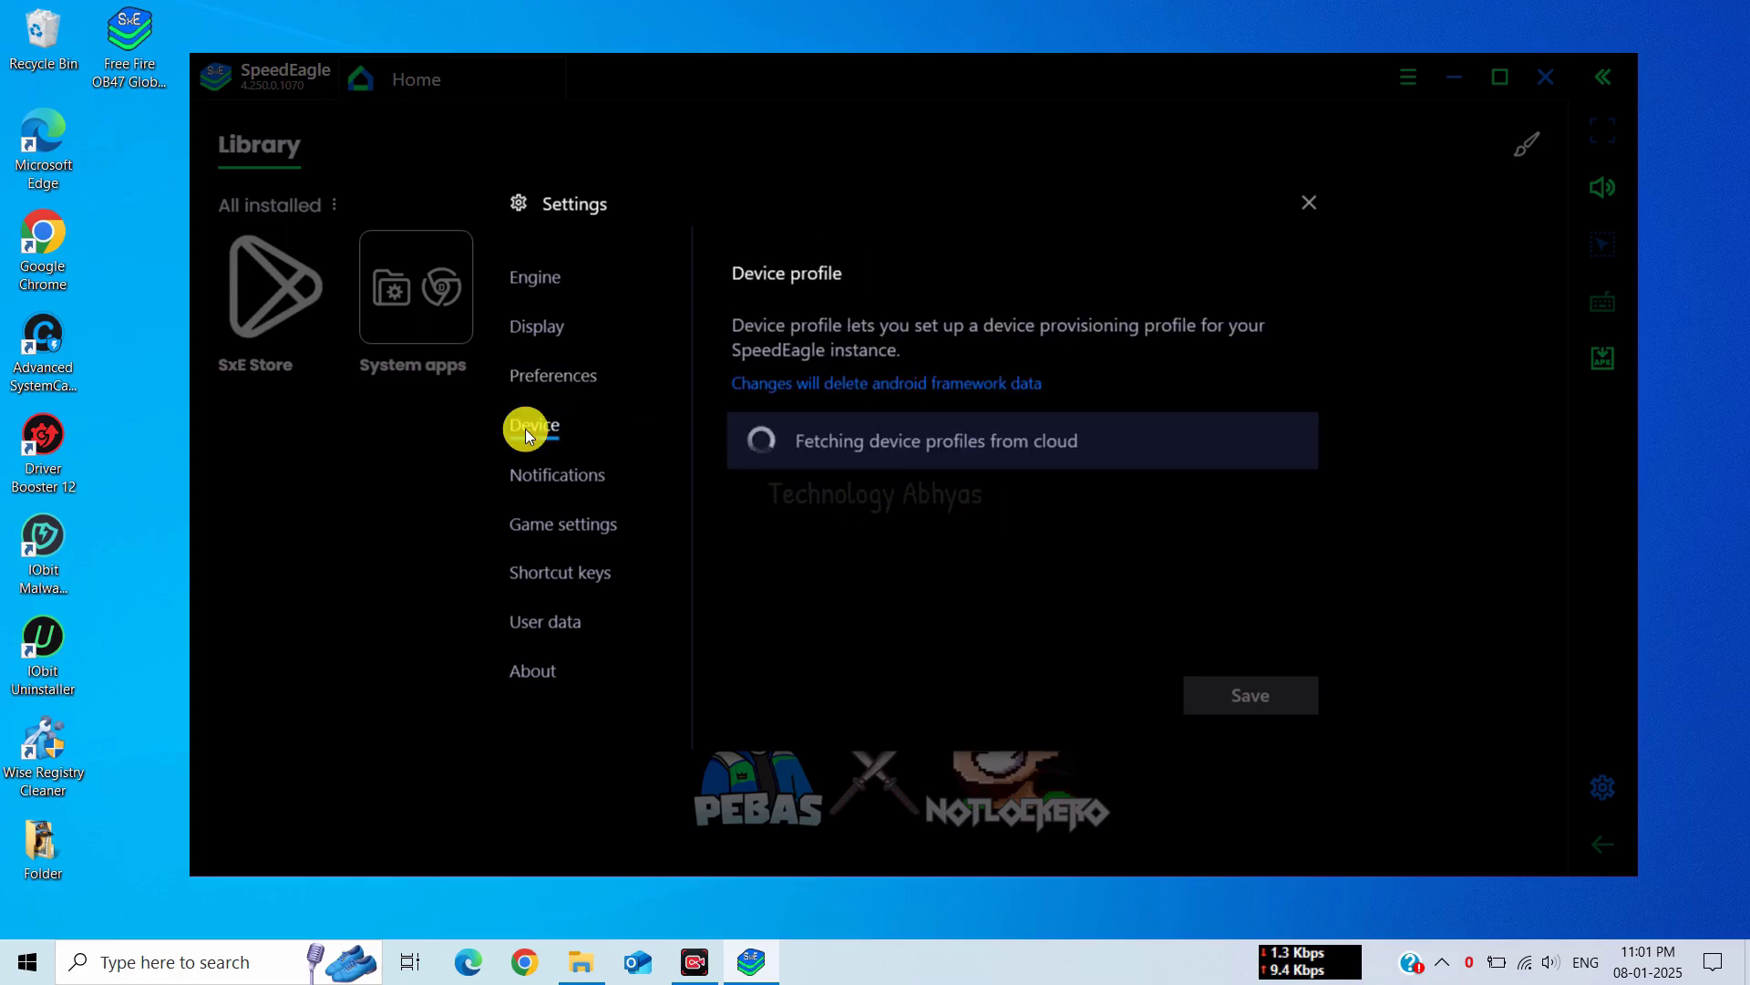
pyautogui.click(1052, 466)
pyautogui.scroll(3, 958, 524)
pyautogui.click(861, 500)
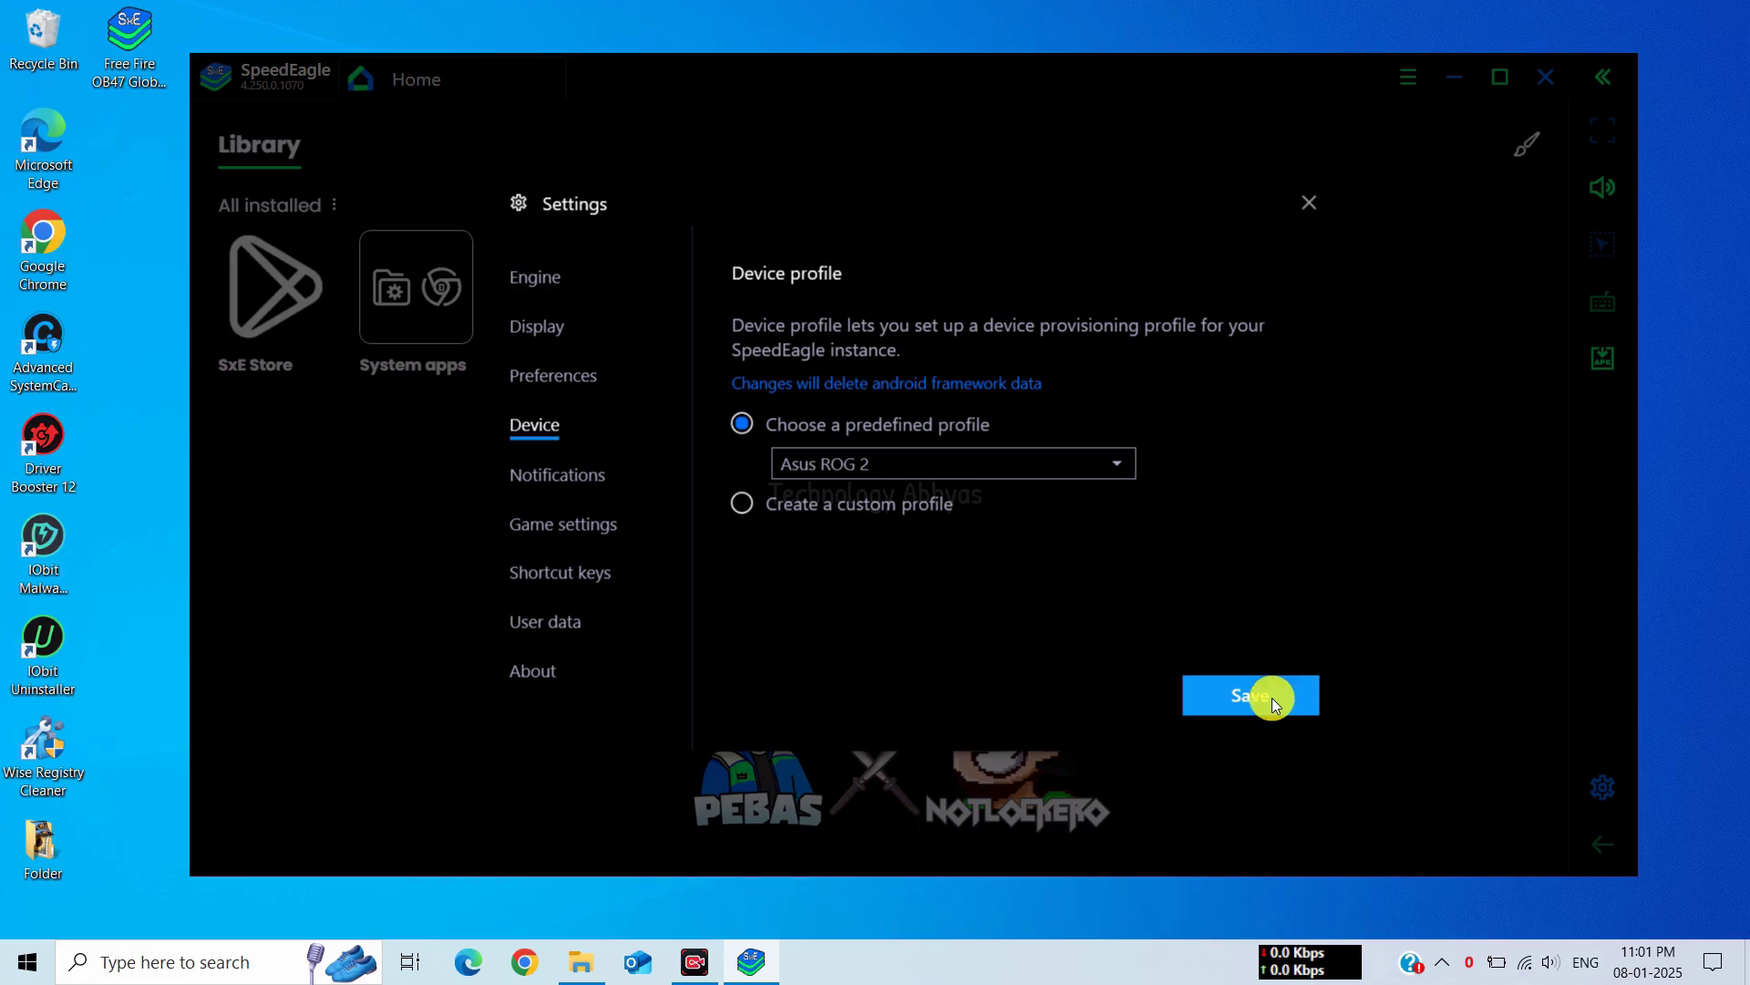
# Go through Notifications and Game settings, ending on the Shortcut keys settings
pyautogui.click(552, 476)
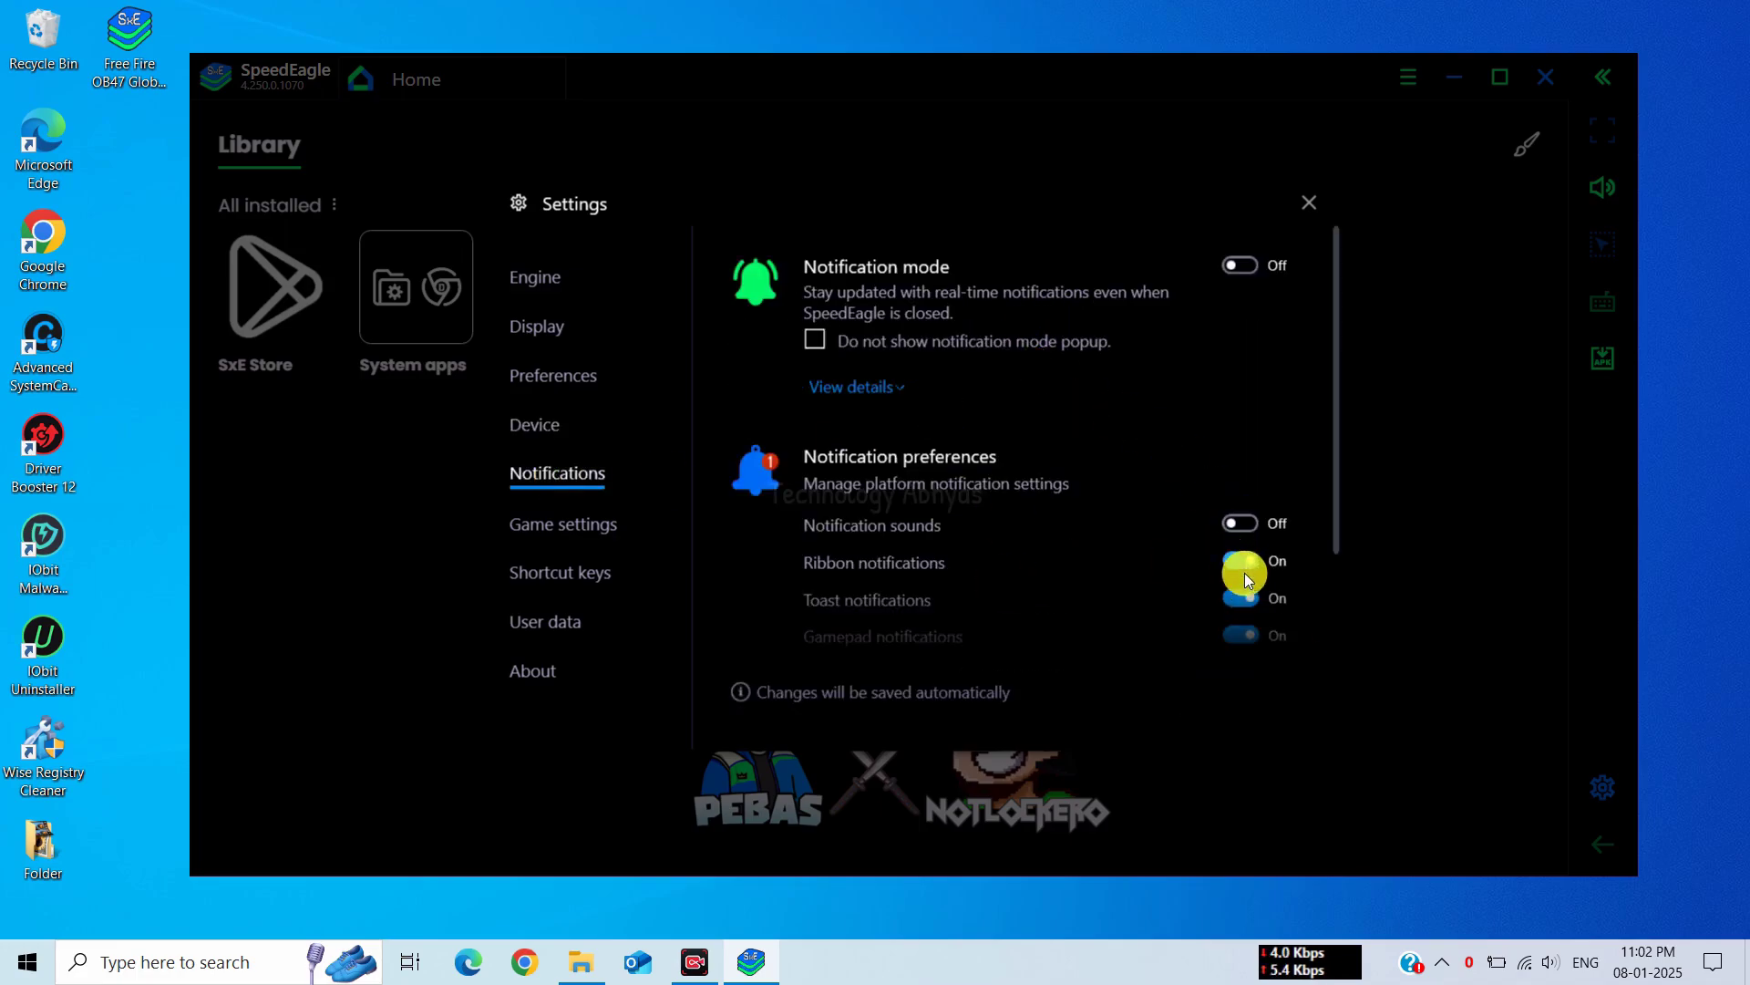
pyautogui.scroll(-1, 1144, 540)
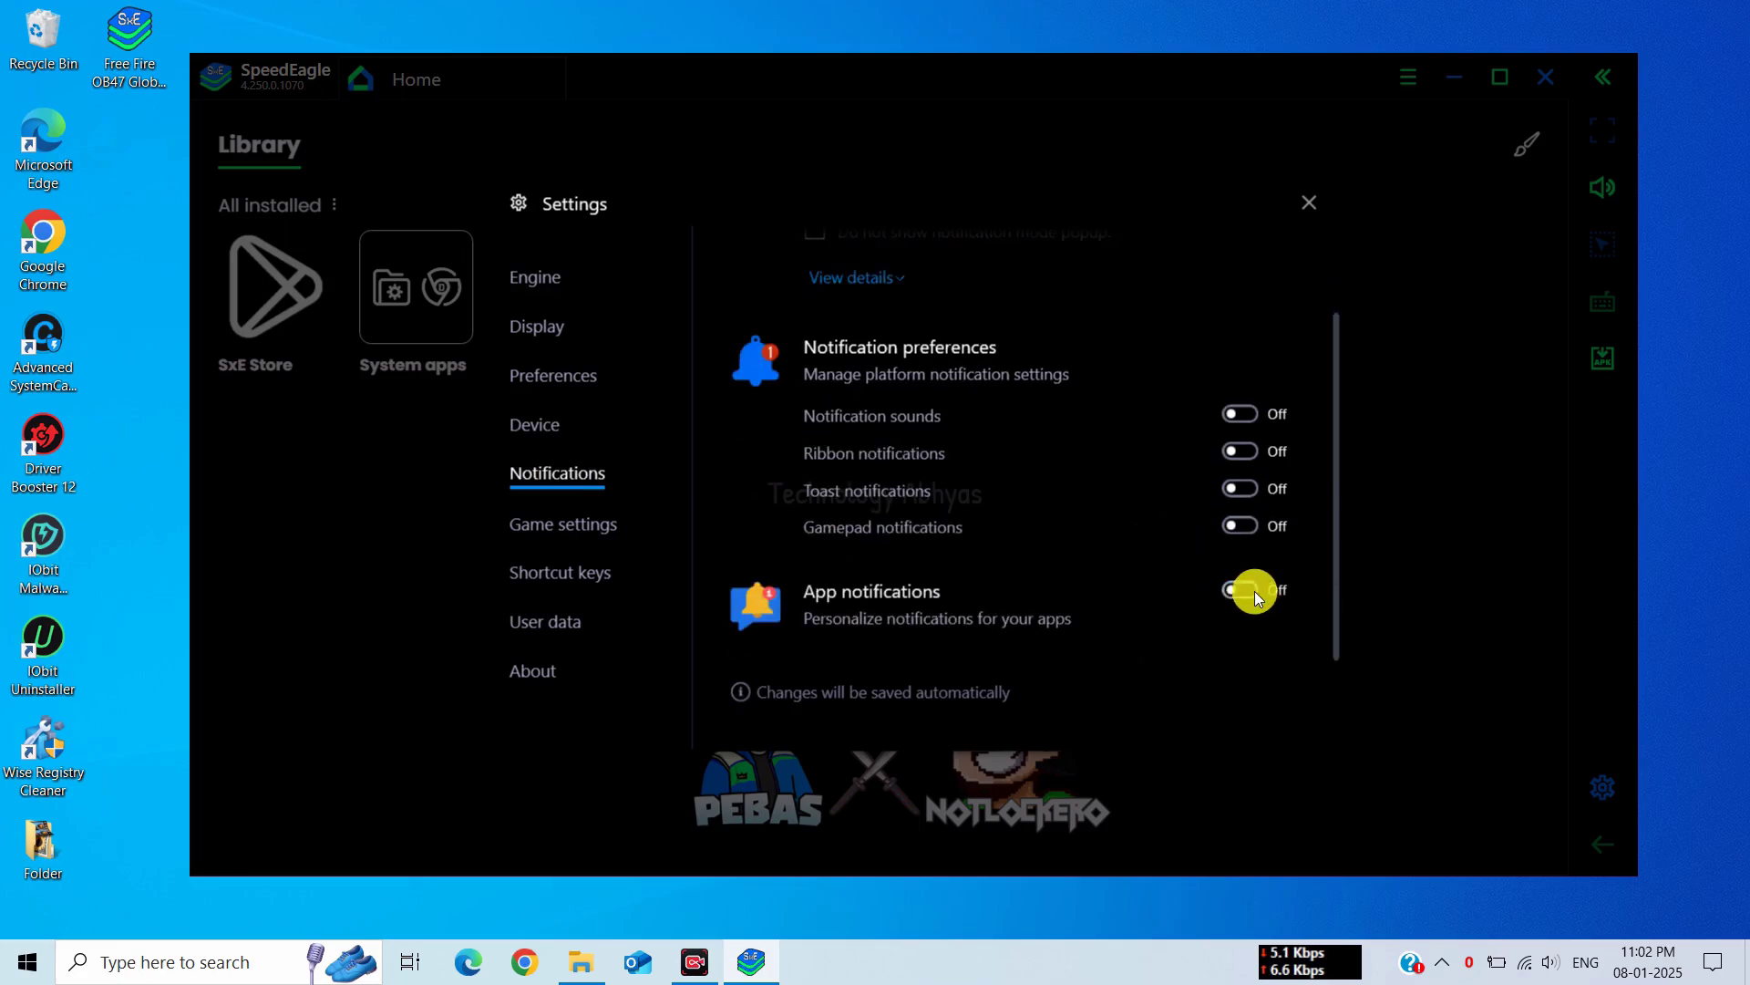
pyautogui.click(624, 543)
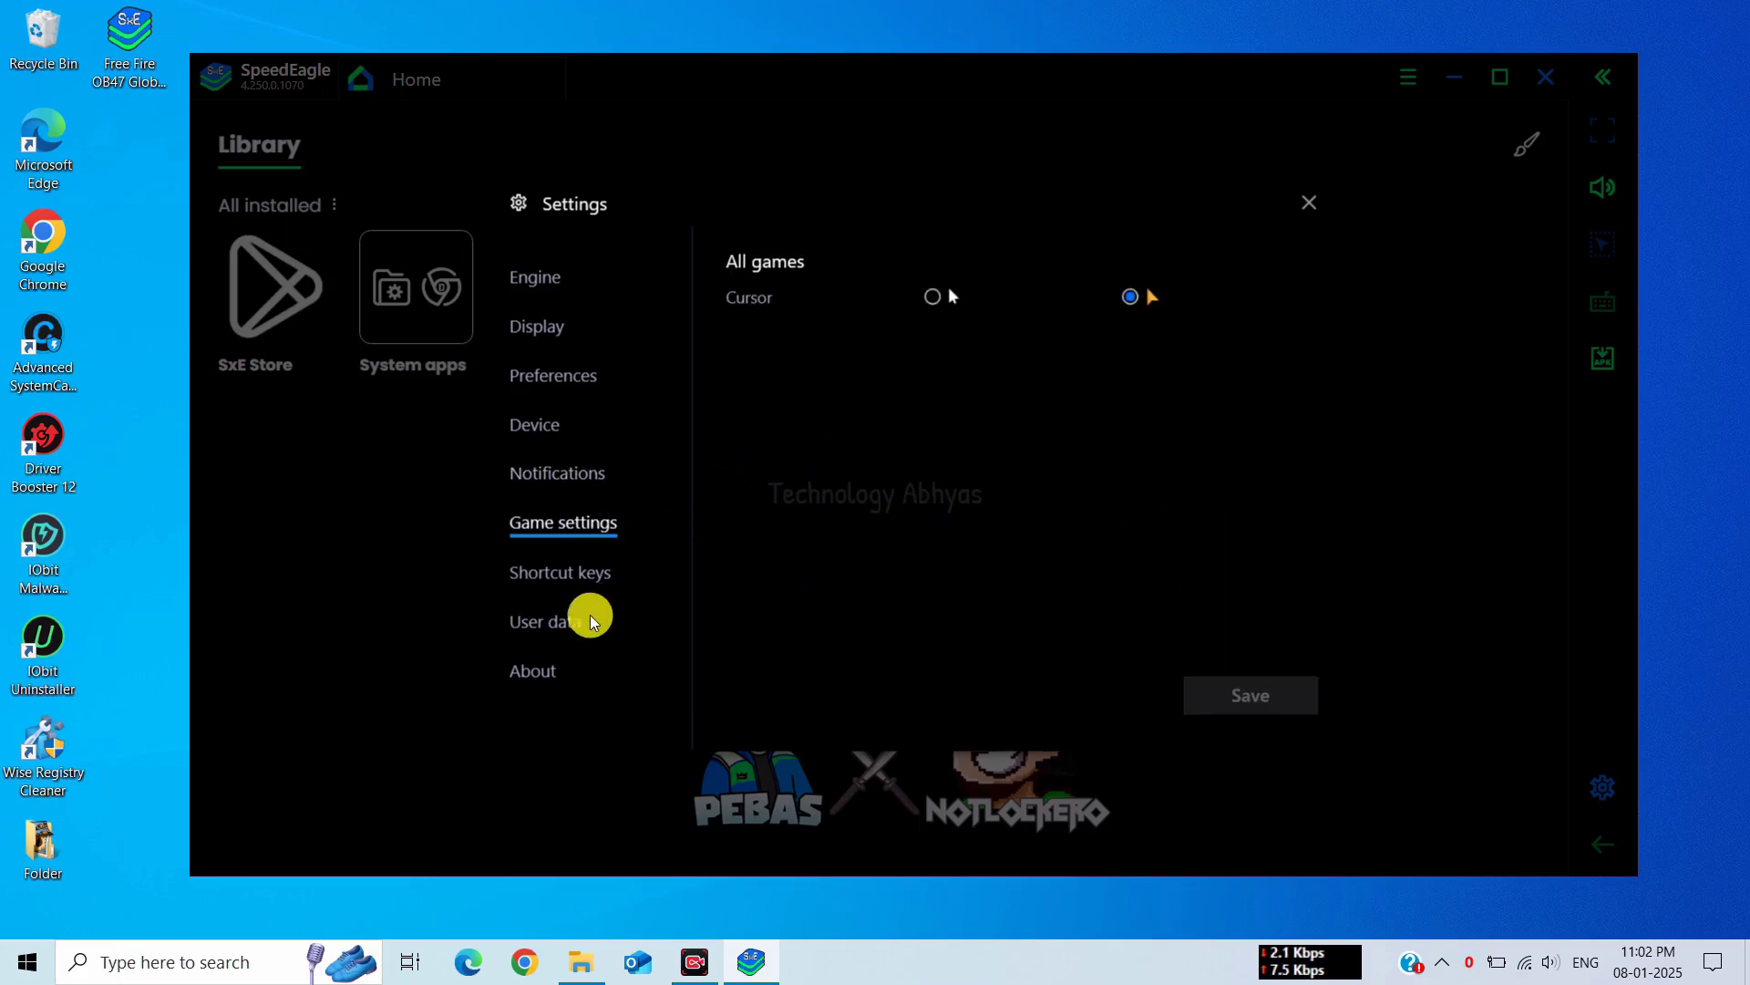
pyautogui.click(567, 573)
# Clear the Boss key, Settings, volume, mute, screenshot, record, Home, Back and Shake shortcuts
pyautogui.click(1210, 306)
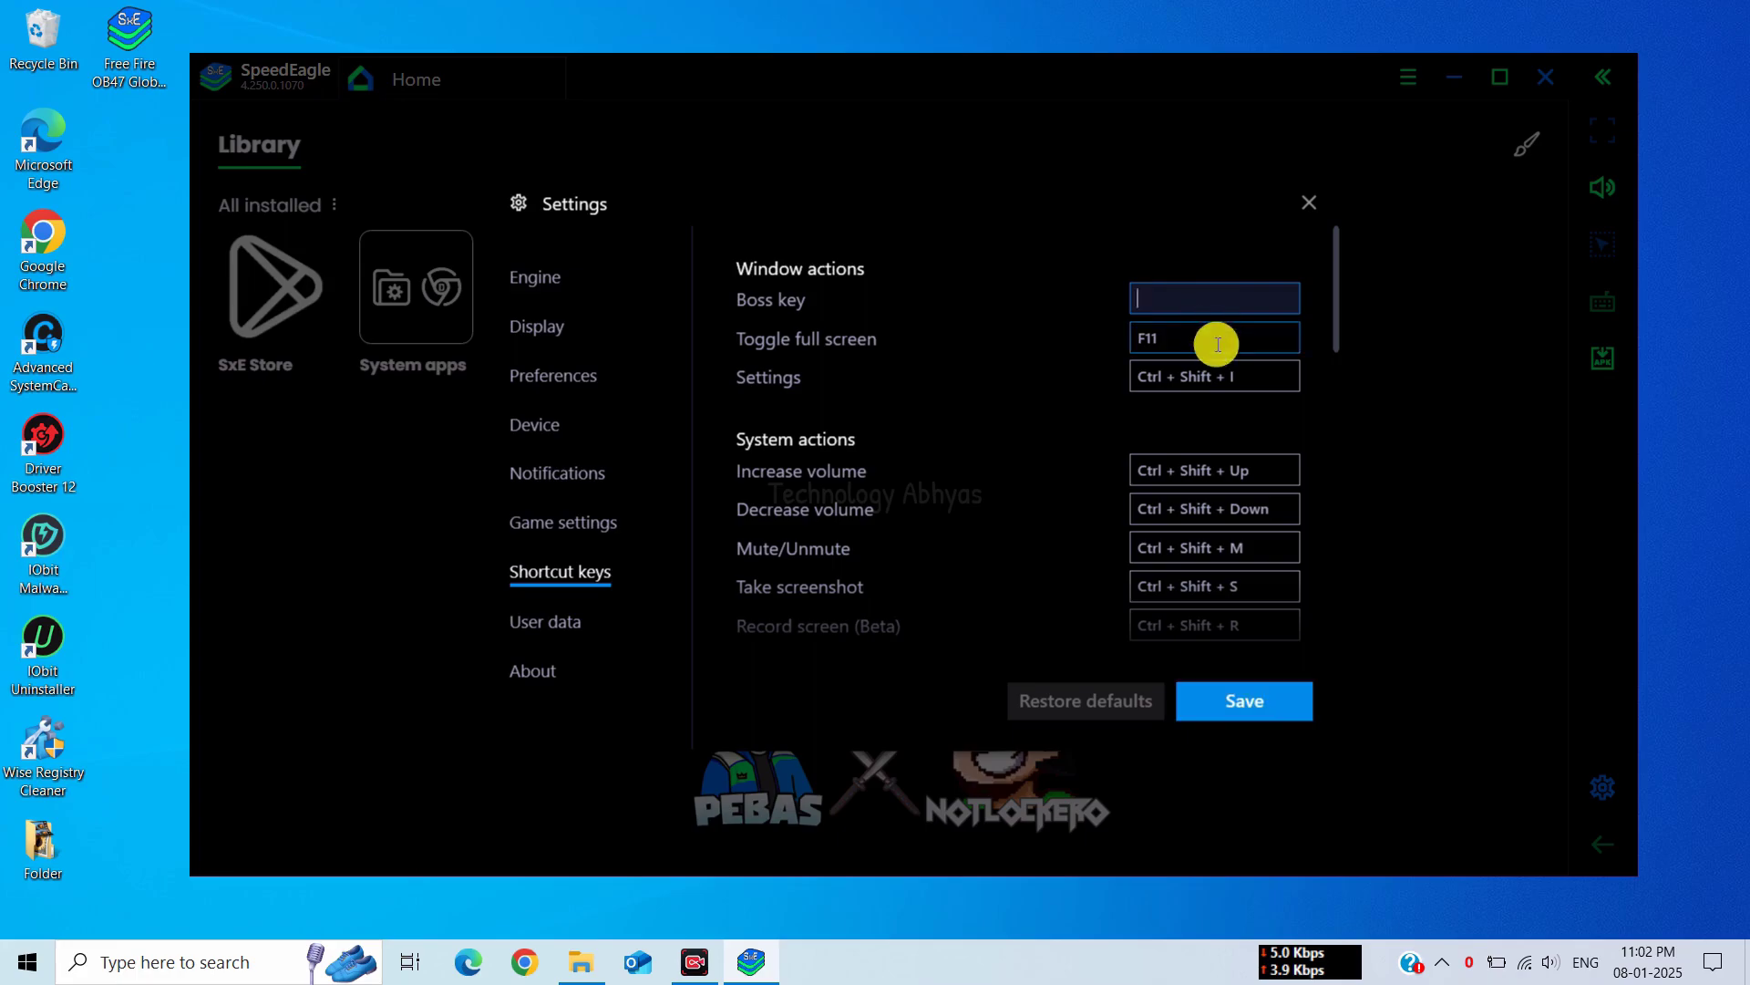
pyautogui.click(1215, 375)
pyautogui.click(1210, 469)
pyautogui.click(1209, 512)
pyautogui.click(1210, 548)
pyautogui.click(1211, 585)
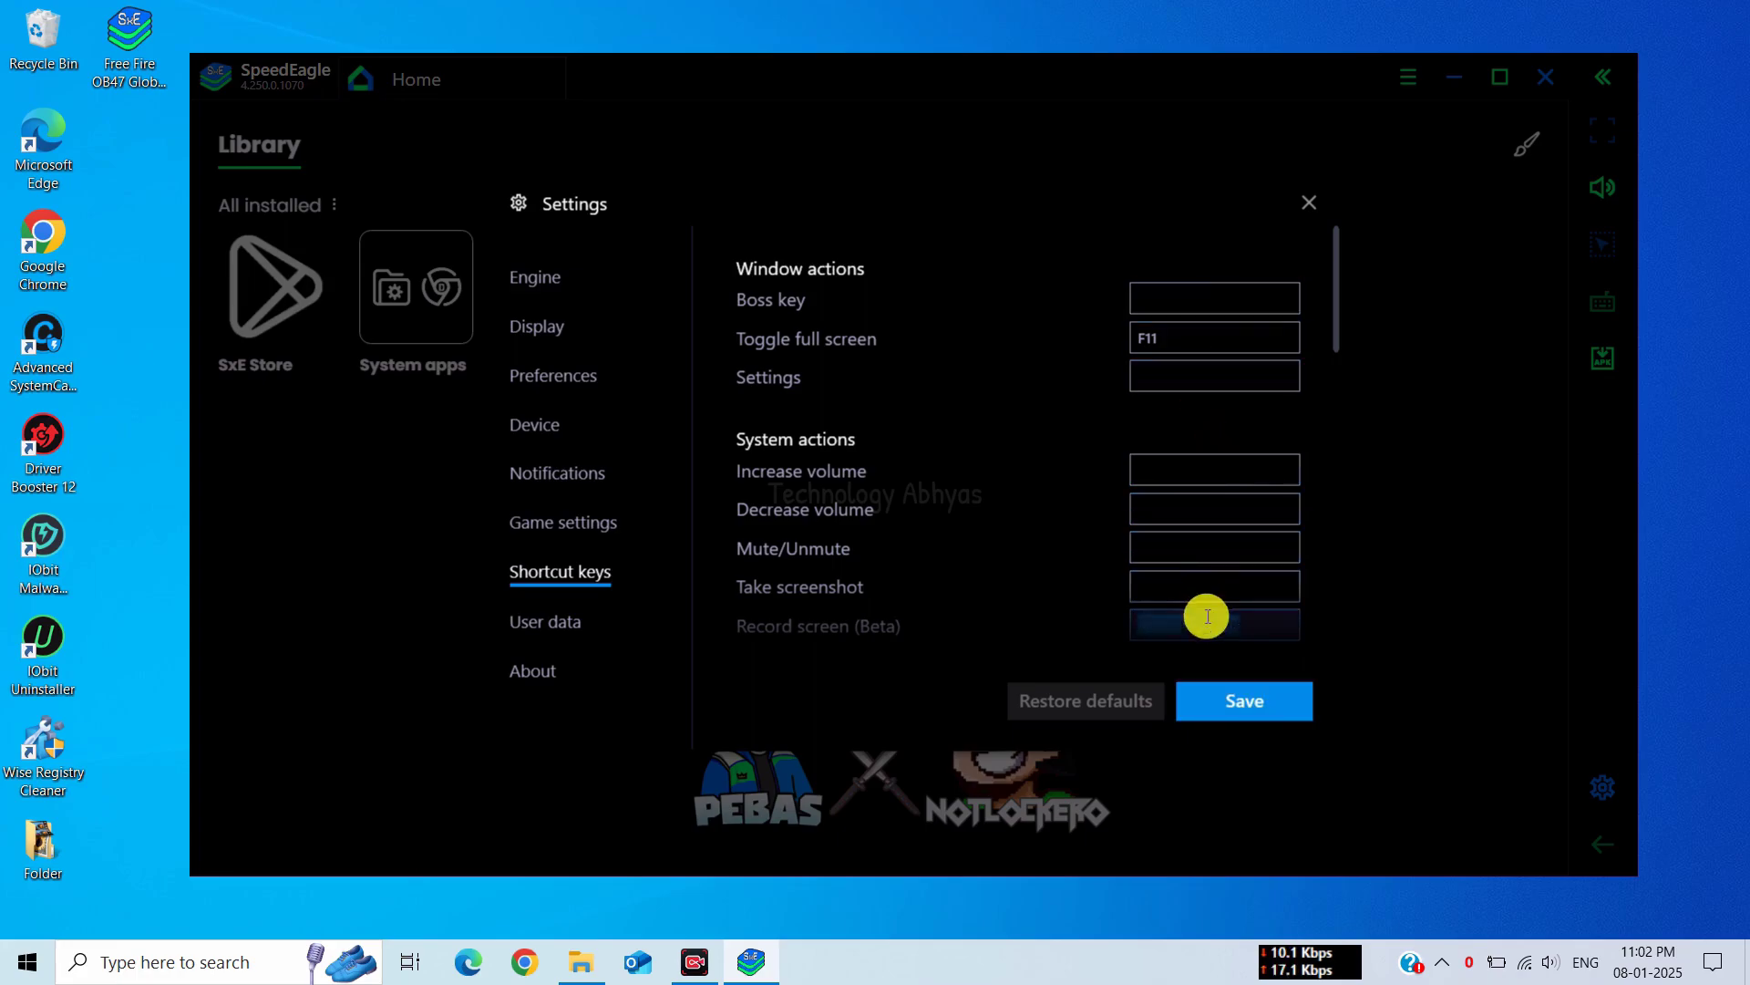
pyautogui.click(1205, 615)
pyautogui.scroll(-2, 1205, 614)
pyautogui.click(1194, 552)
pyautogui.click(1198, 594)
pyautogui.click(1200, 633)
# Clear the Rotate, game controls, game guide, controls editor, Eco mode, cursor and gamepad shortcuts
pyautogui.scroll(-1, 1199, 633)
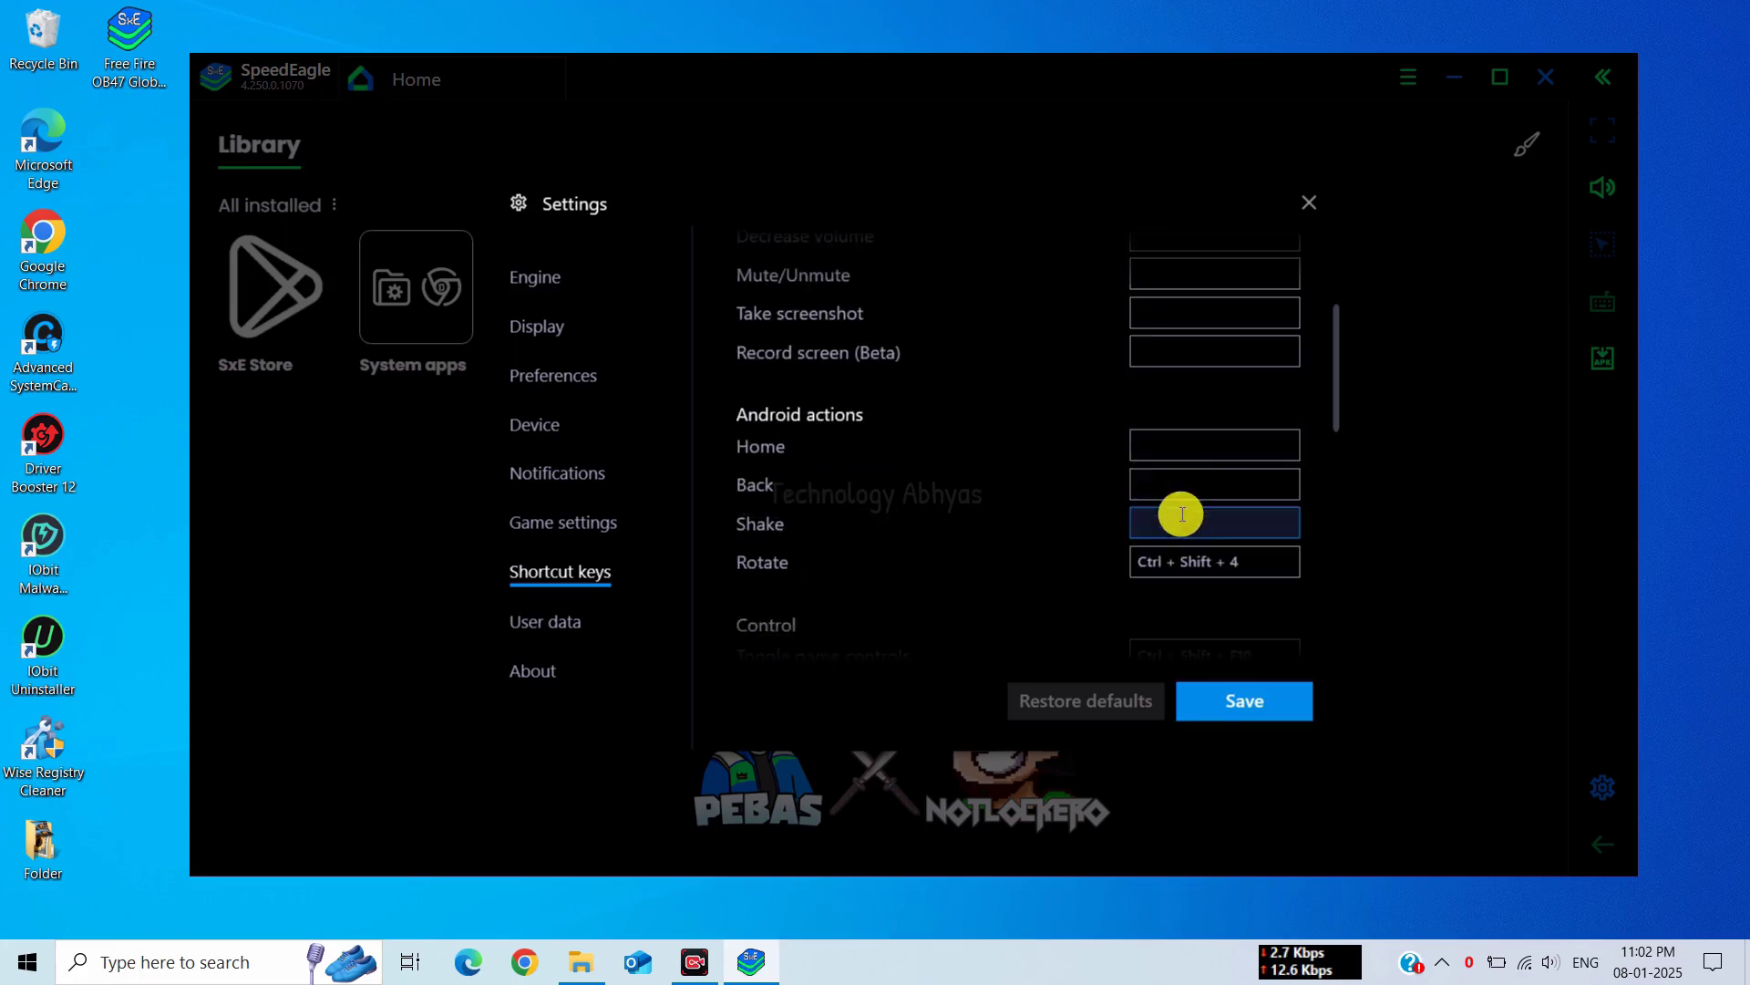
pyautogui.scroll(-1, 1207, 577)
pyautogui.click(1211, 453)
pyautogui.click(1201, 547)
pyautogui.click(1204, 584)
pyautogui.click(1210, 629)
pyautogui.scroll(-2, 1211, 639)
pyautogui.click(1200, 443)
pyautogui.click(1199, 482)
pyautogui.click(1200, 522)
pyautogui.click(1204, 558)
pyautogui.click(1203, 597)
# Clear the remaining shortcuts, from Mute/Unmute Mic and Macro recorder through Install apk
pyautogui.scroll(-2, 1199, 584)
pyautogui.click(1192, 567)
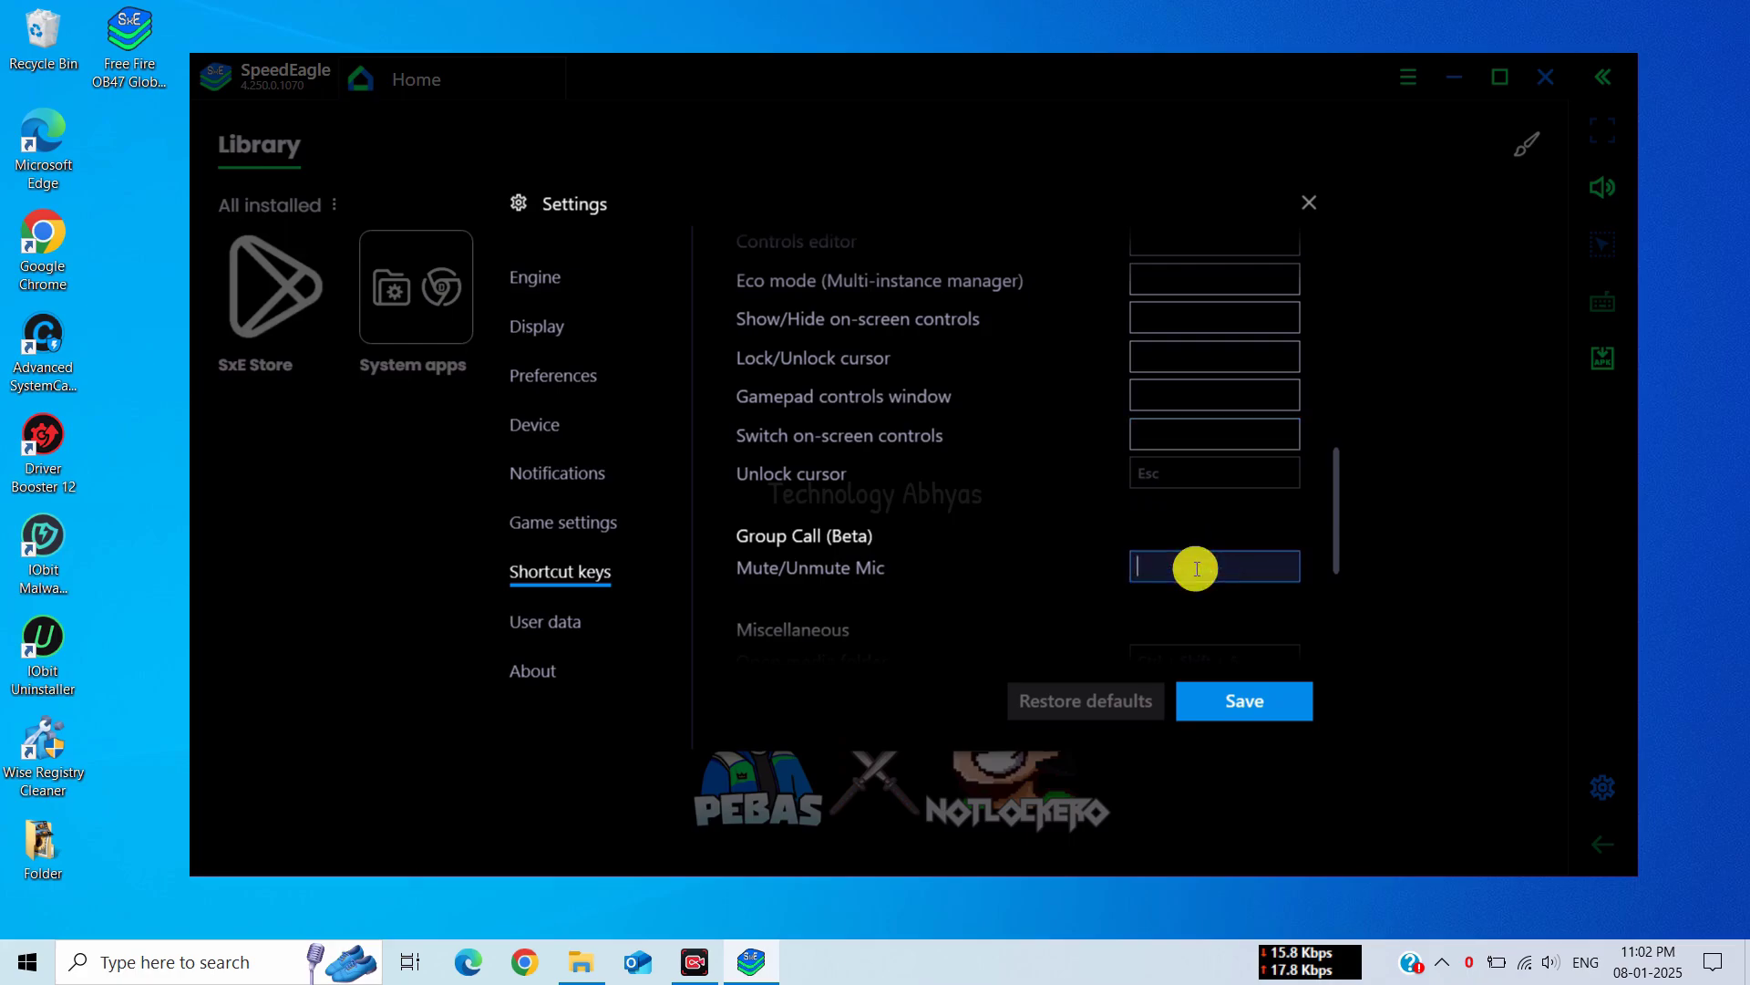
pyautogui.scroll(-3, 1191, 456)
pyautogui.click(1194, 443)
pyautogui.click(1194, 482)
pyautogui.click(1195, 519)
pyautogui.click(1195, 557)
pyautogui.click(1196, 598)
pyautogui.click(1200, 629)
pyautogui.scroll(-2, 1202, 547)
pyautogui.click(1198, 584)
pyautogui.click(1193, 621)
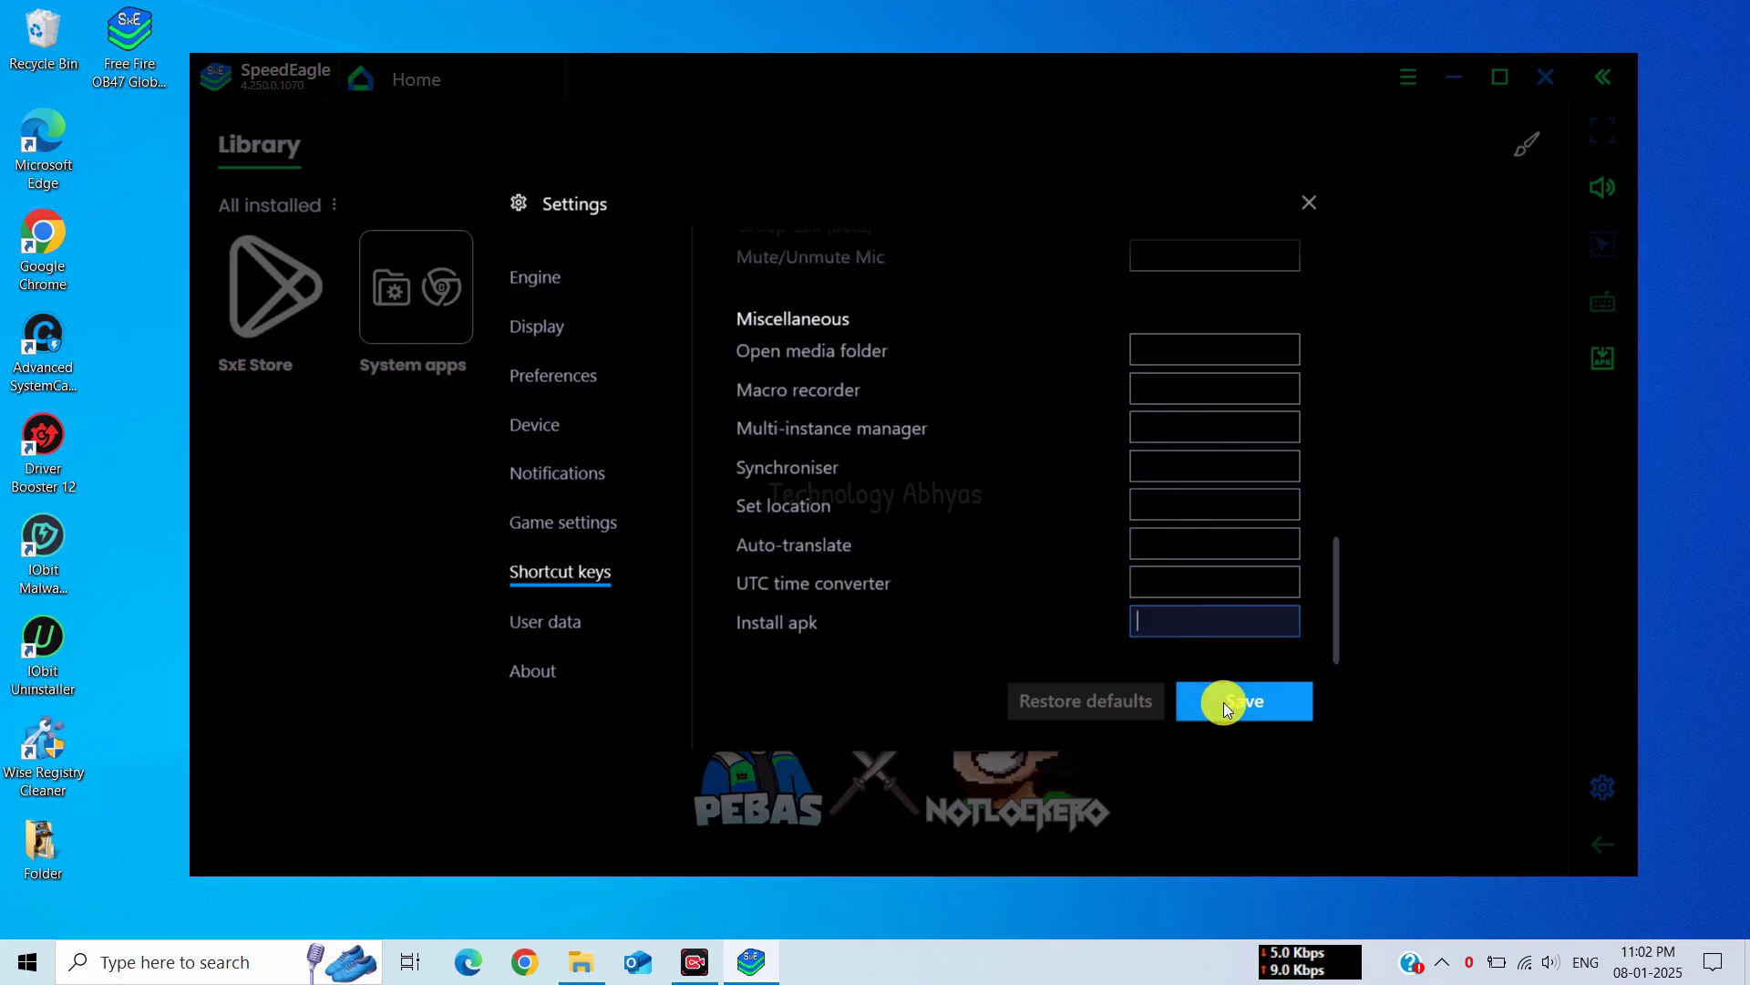
# Save the cleared shortcut keys and switch to the User data settings page
pyautogui.click(1224, 701)
pyautogui.click(548, 623)
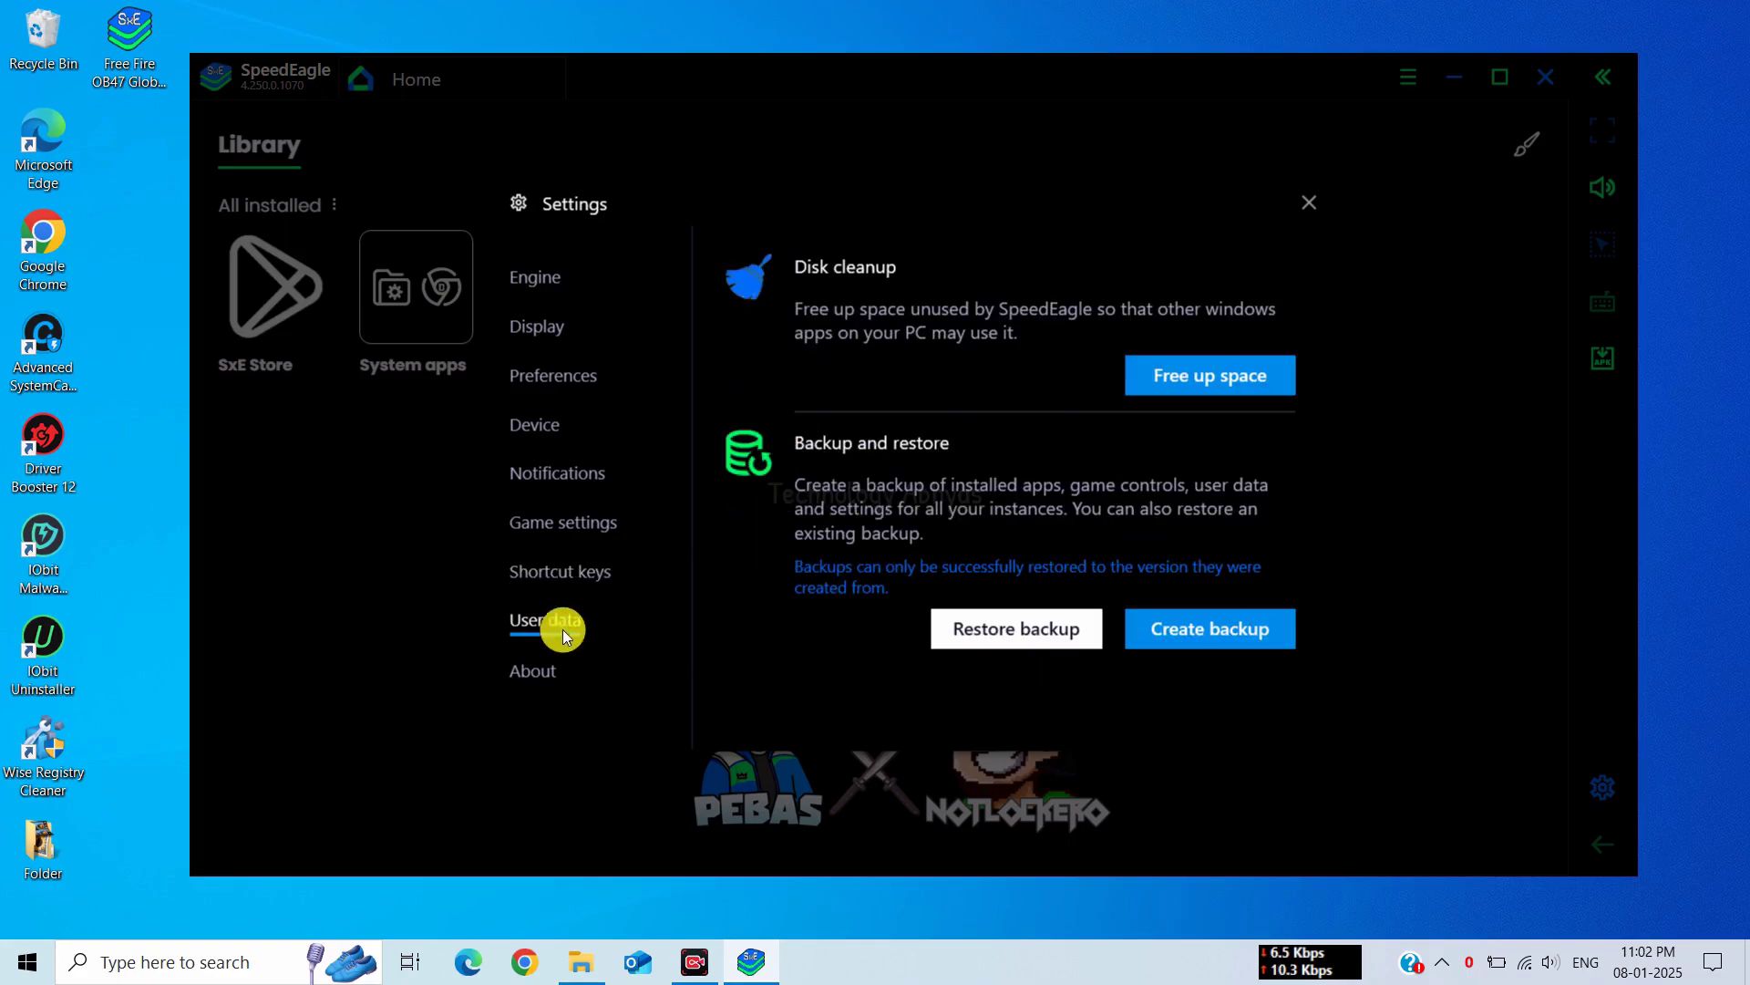
pyautogui.click(516, 672)
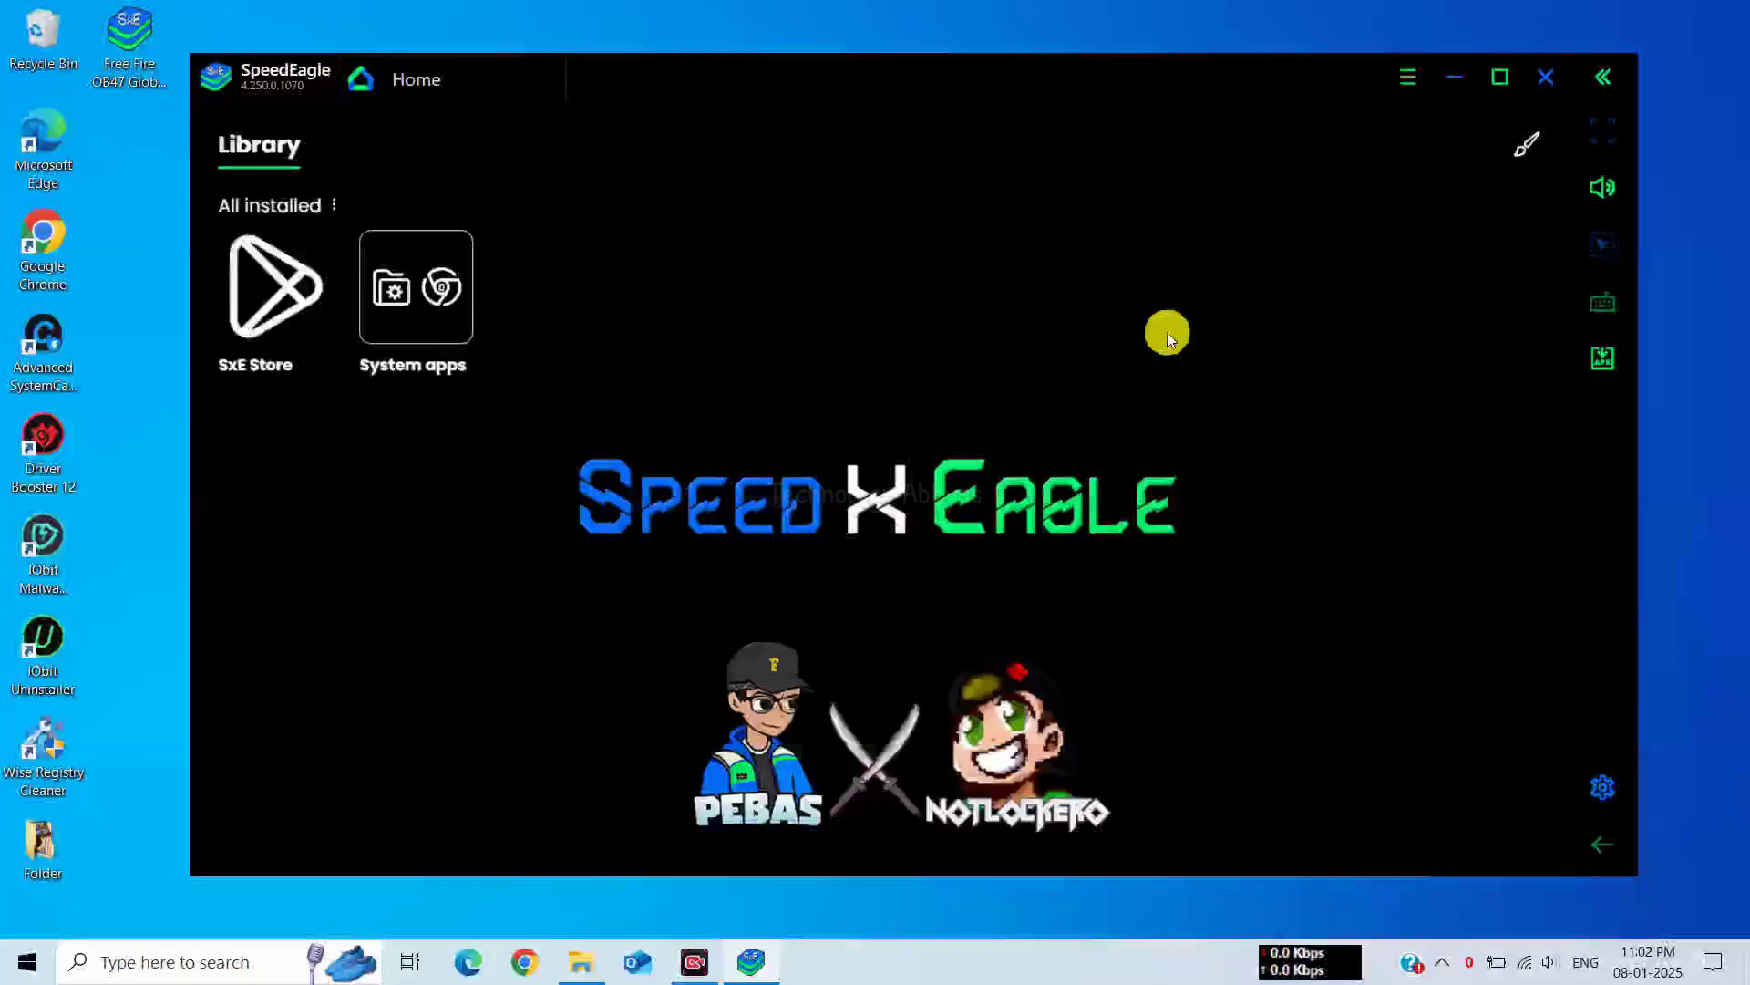
# Nudge the emulator window left and open the System apps group in the Library
pyautogui.moveTo(773, 57); pyautogui.dragTo(762, 61)
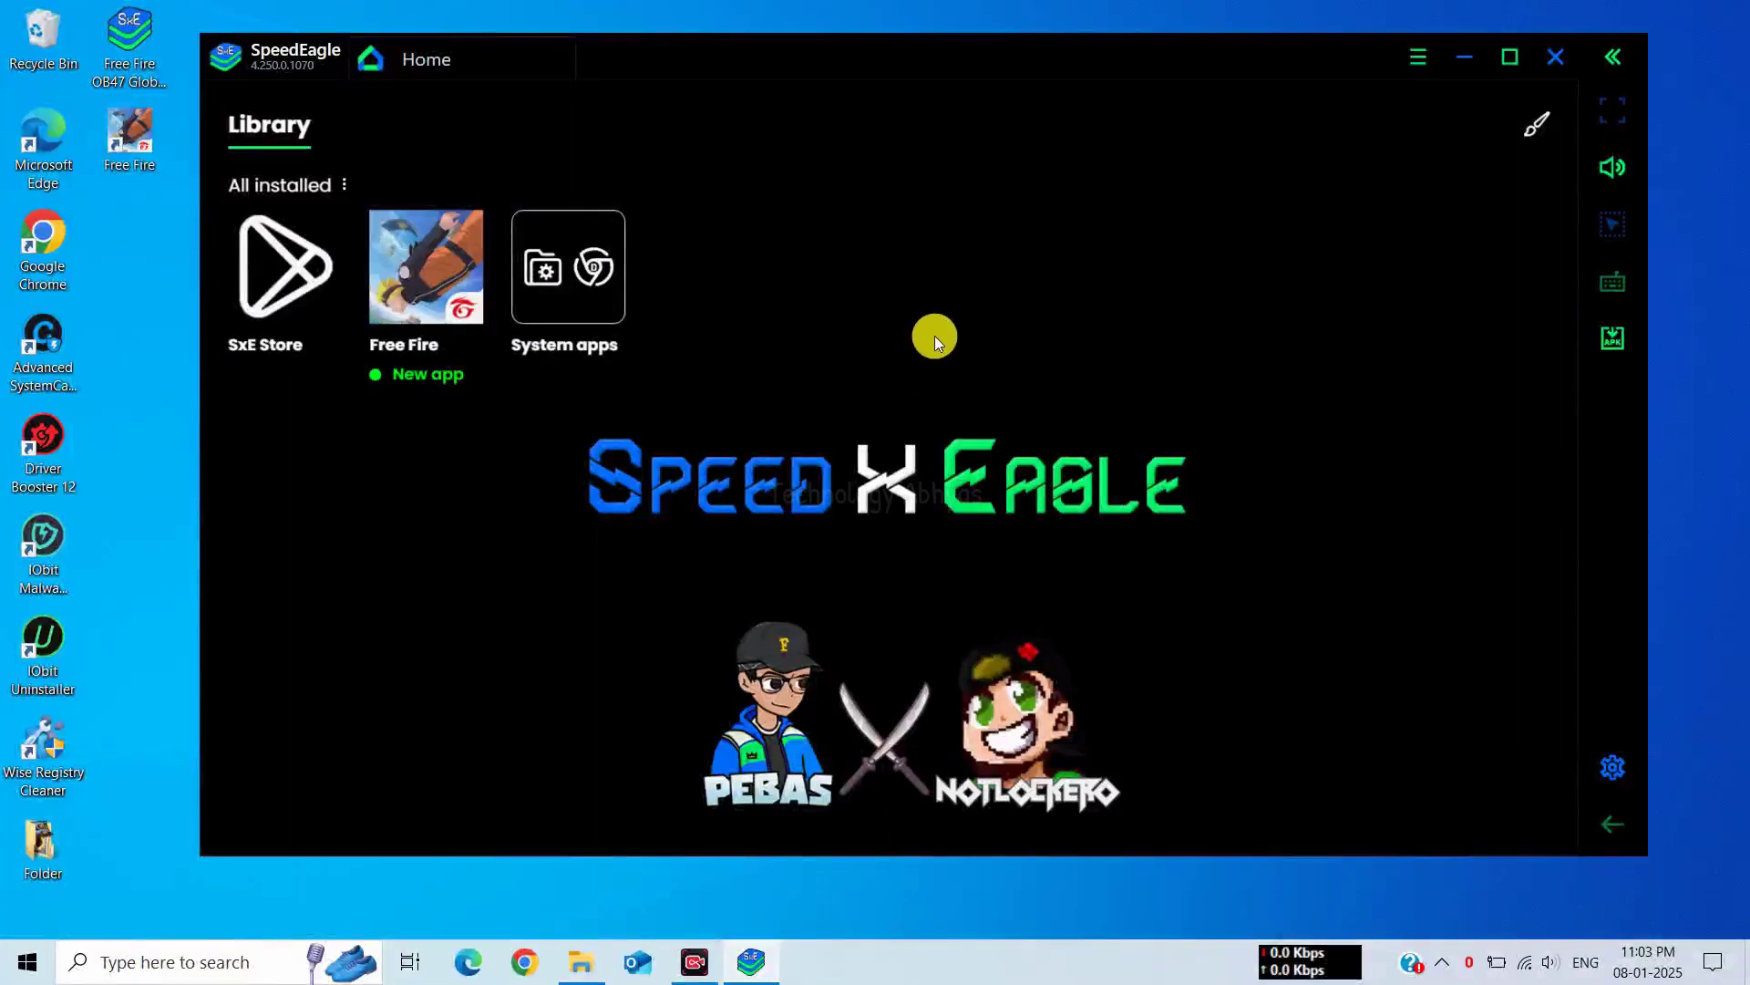
pyautogui.click(602, 277)
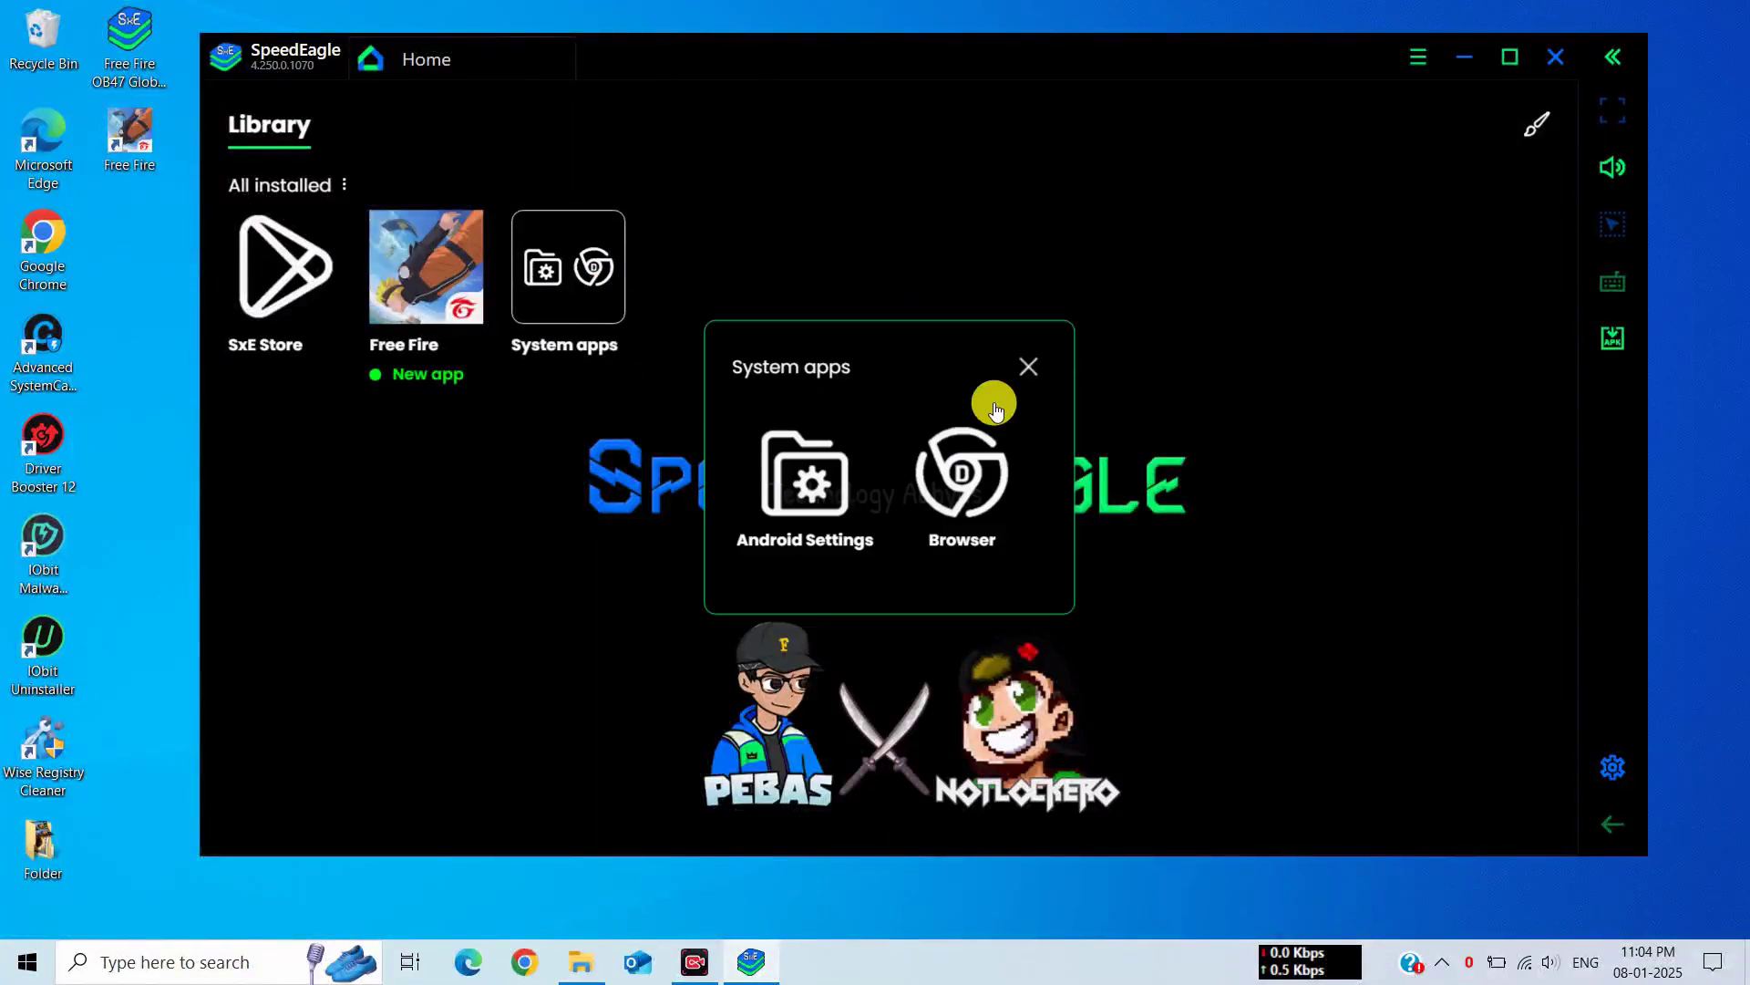
# Go through Android Settings > Accounts > Add account and choose Google
pyautogui.click(789, 486)
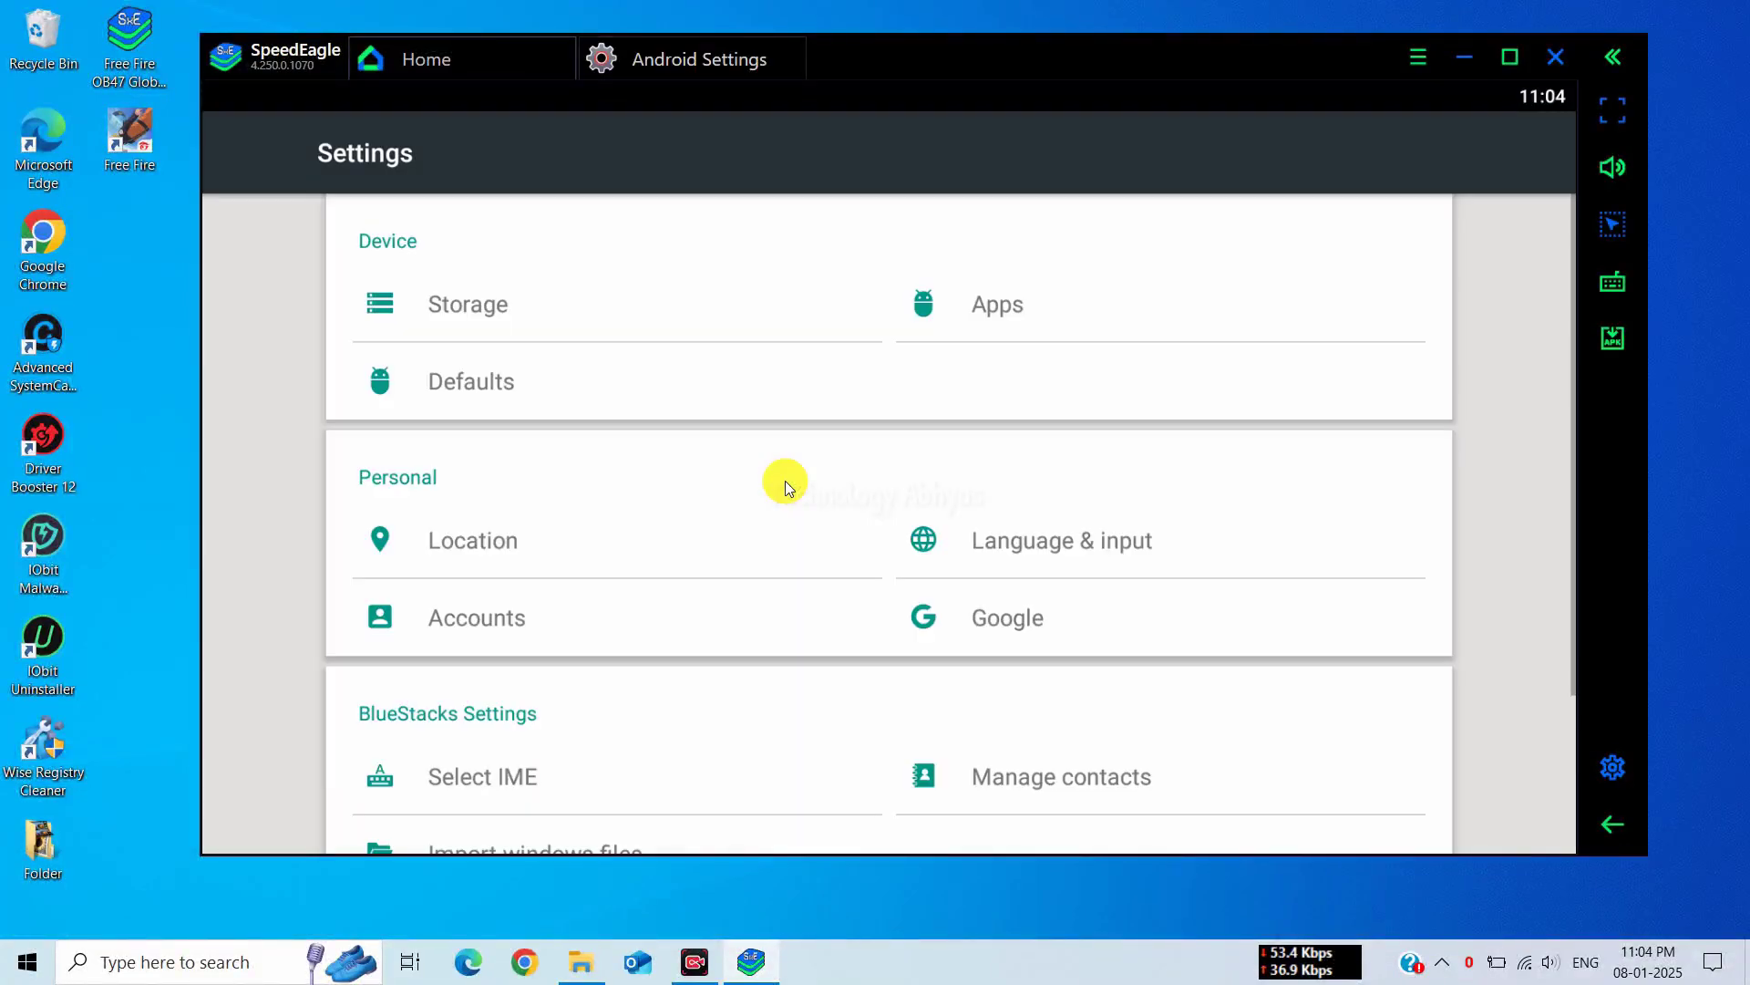
pyautogui.click(512, 621)
pyautogui.click(450, 219)
pyautogui.click(363, 316)
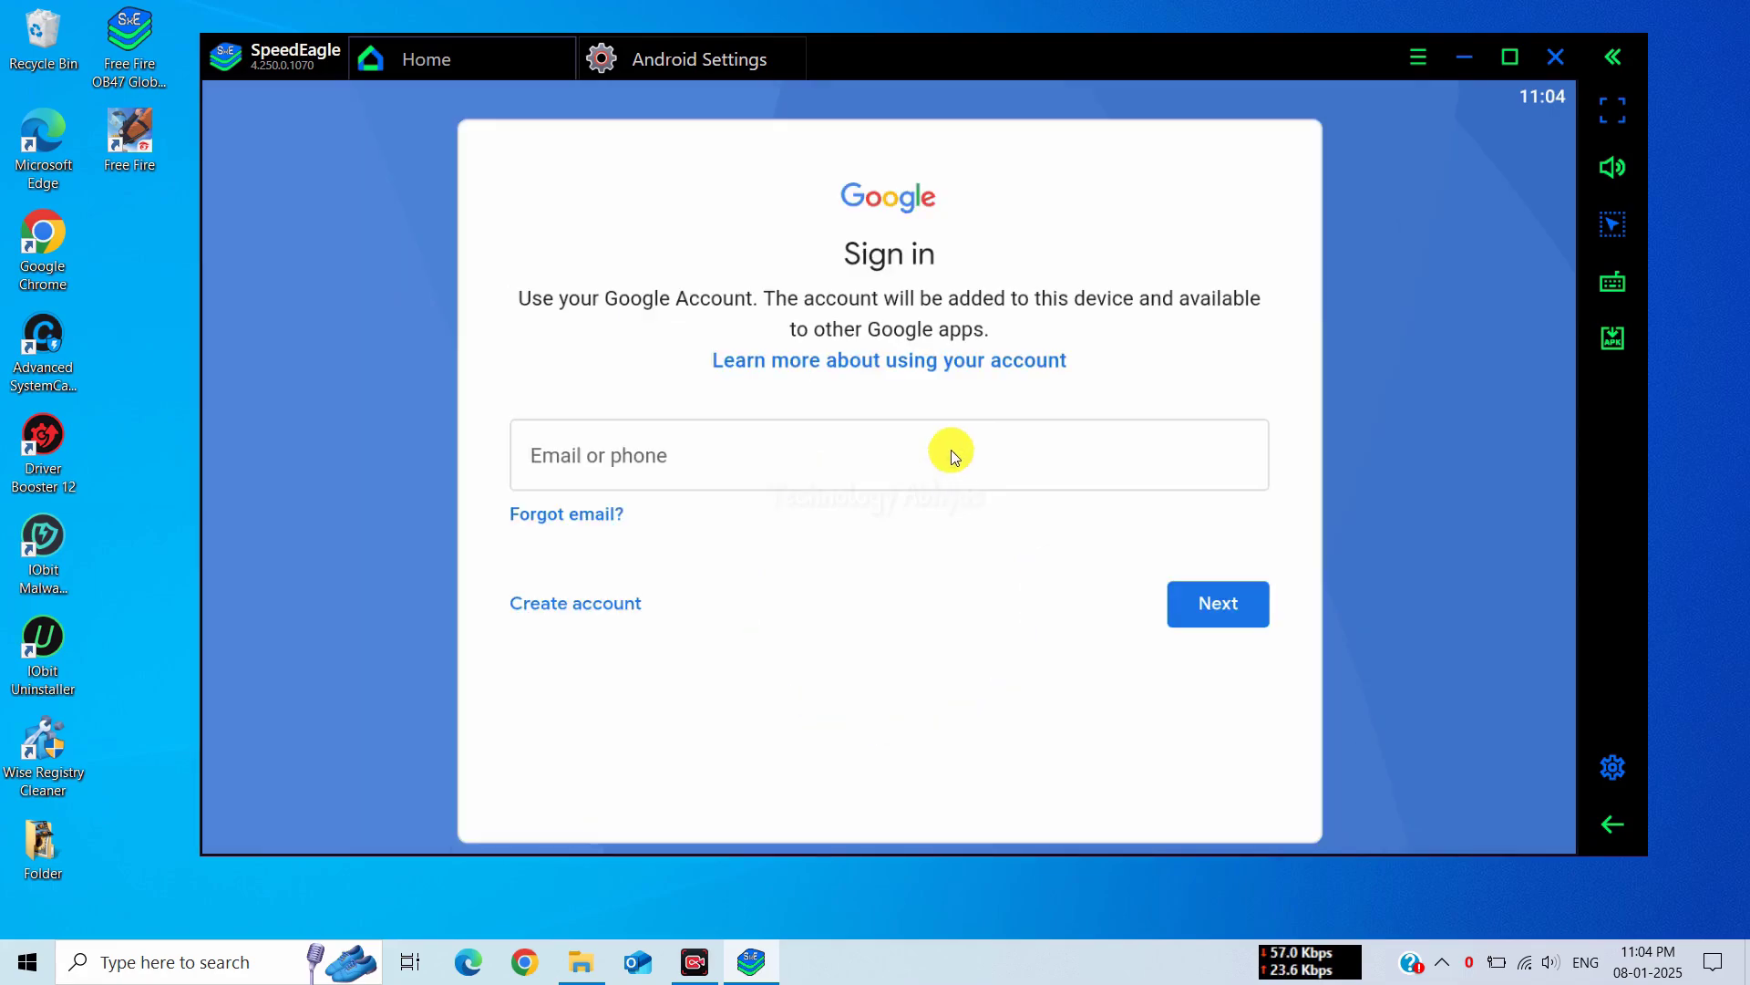
# Sign in with the Google account's e-mail address and the pasted password
pyautogui.click(1031, 473)
pyautogui.click(1238, 608)
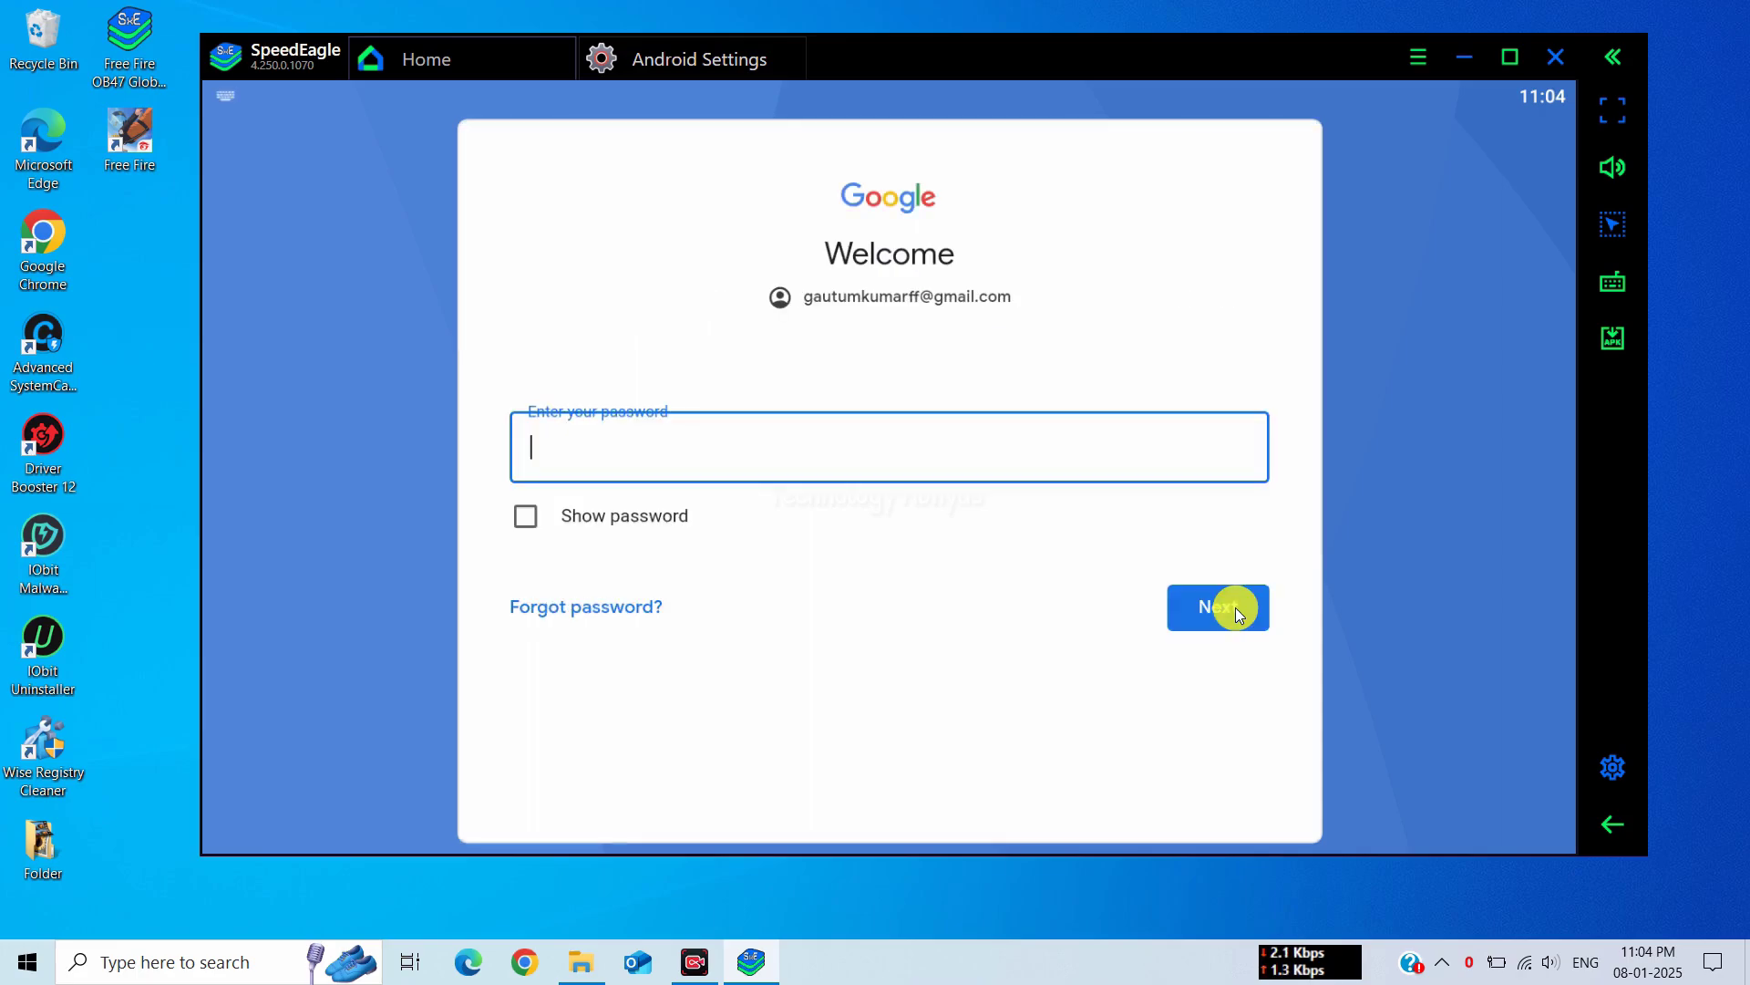
pyautogui.hotkey('ctrl', 'v')
pyautogui.click(1237, 611)
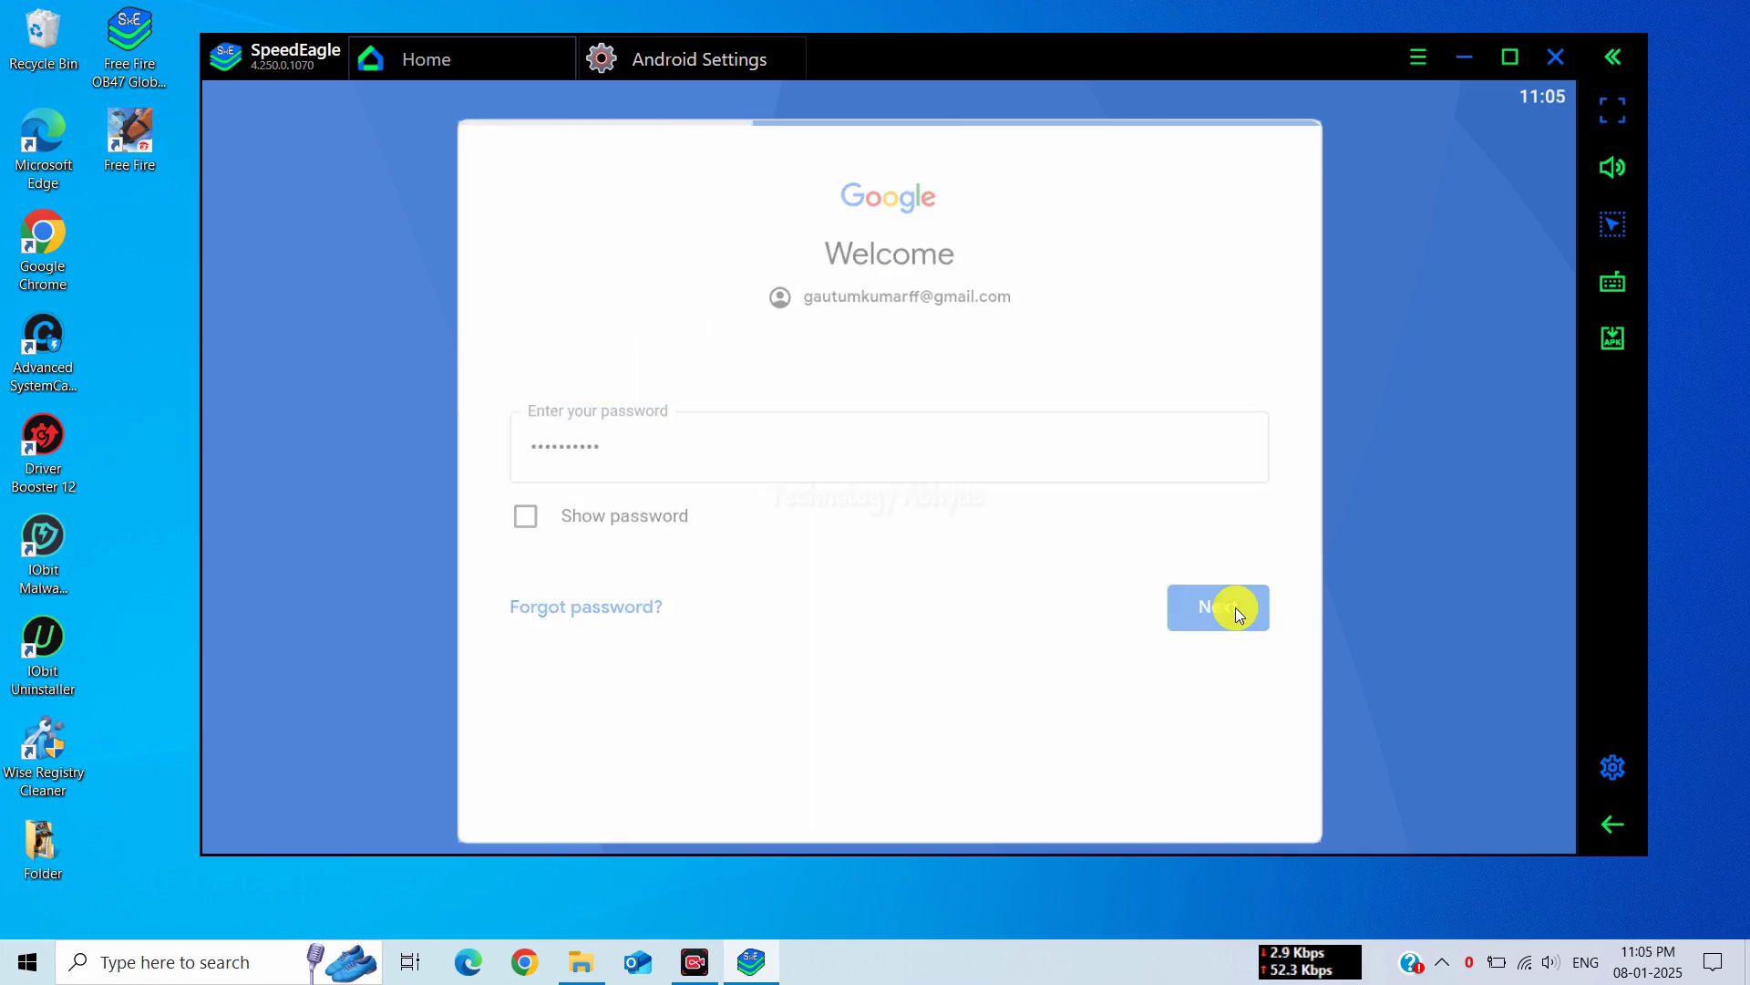
# Agree to Google's terms with basic device backup off, then close Android Settings and System apps
pyautogui.click(1220, 634)
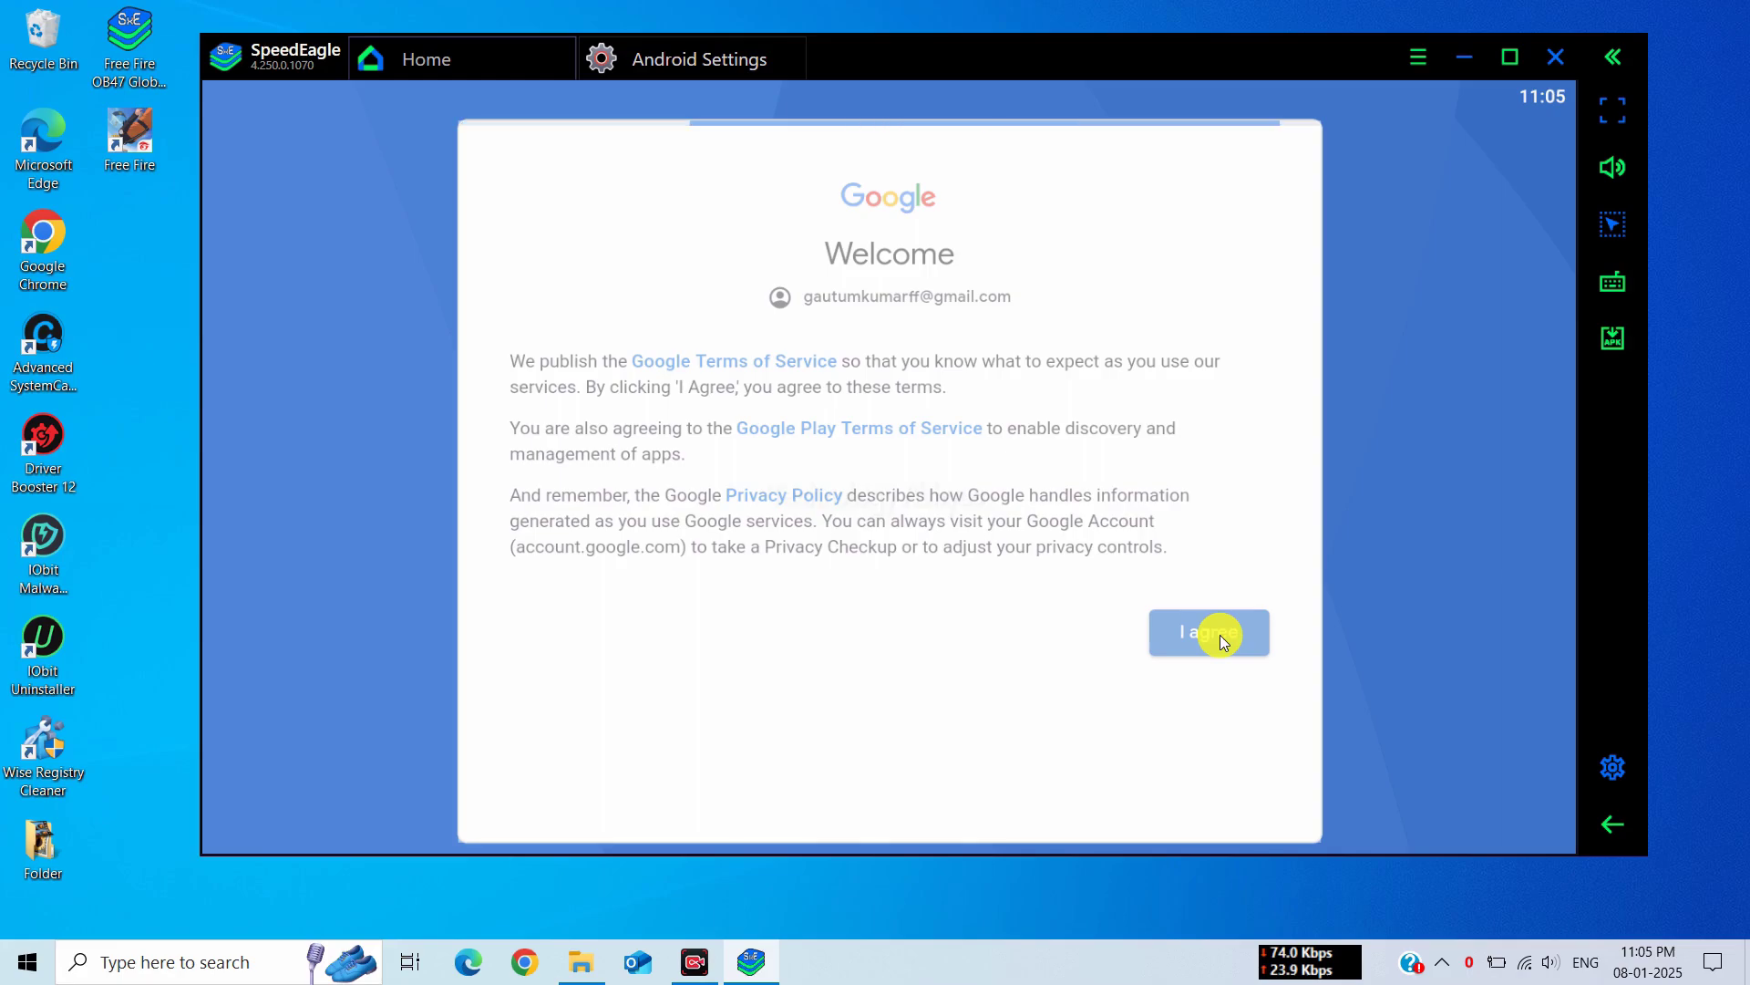
pyautogui.click(1232, 601)
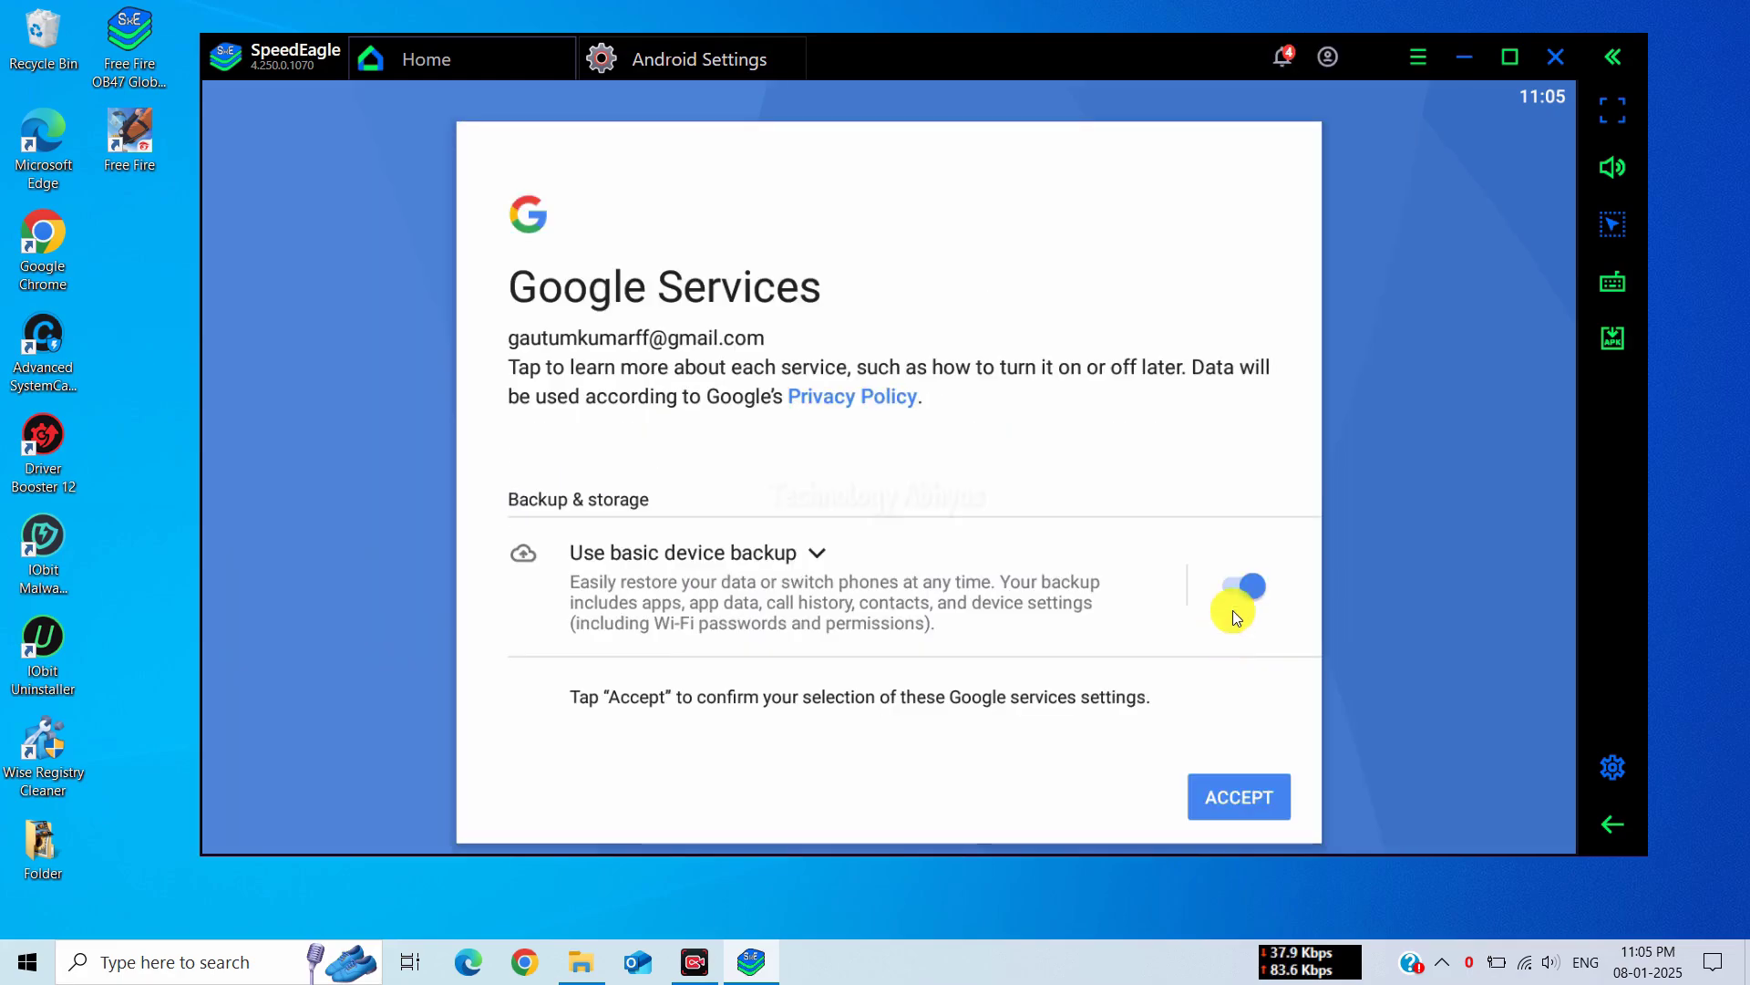
pyautogui.click(1248, 804)
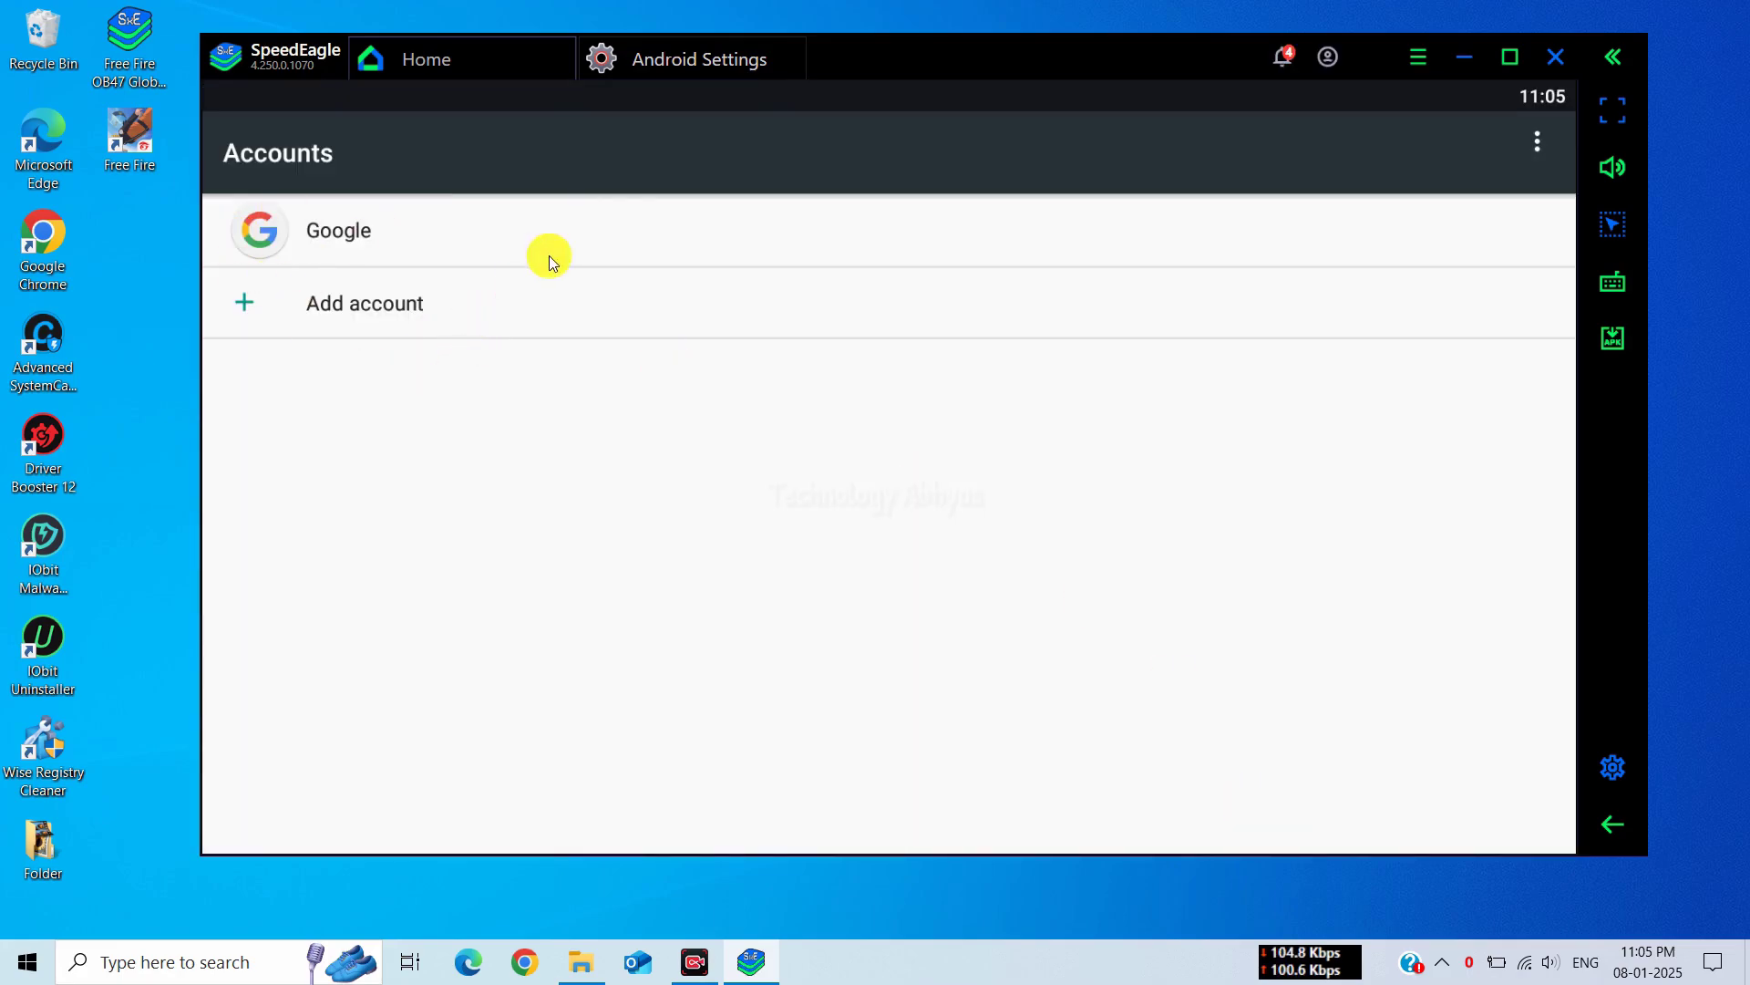
pyautogui.click(797, 47)
pyautogui.click(817, 243)
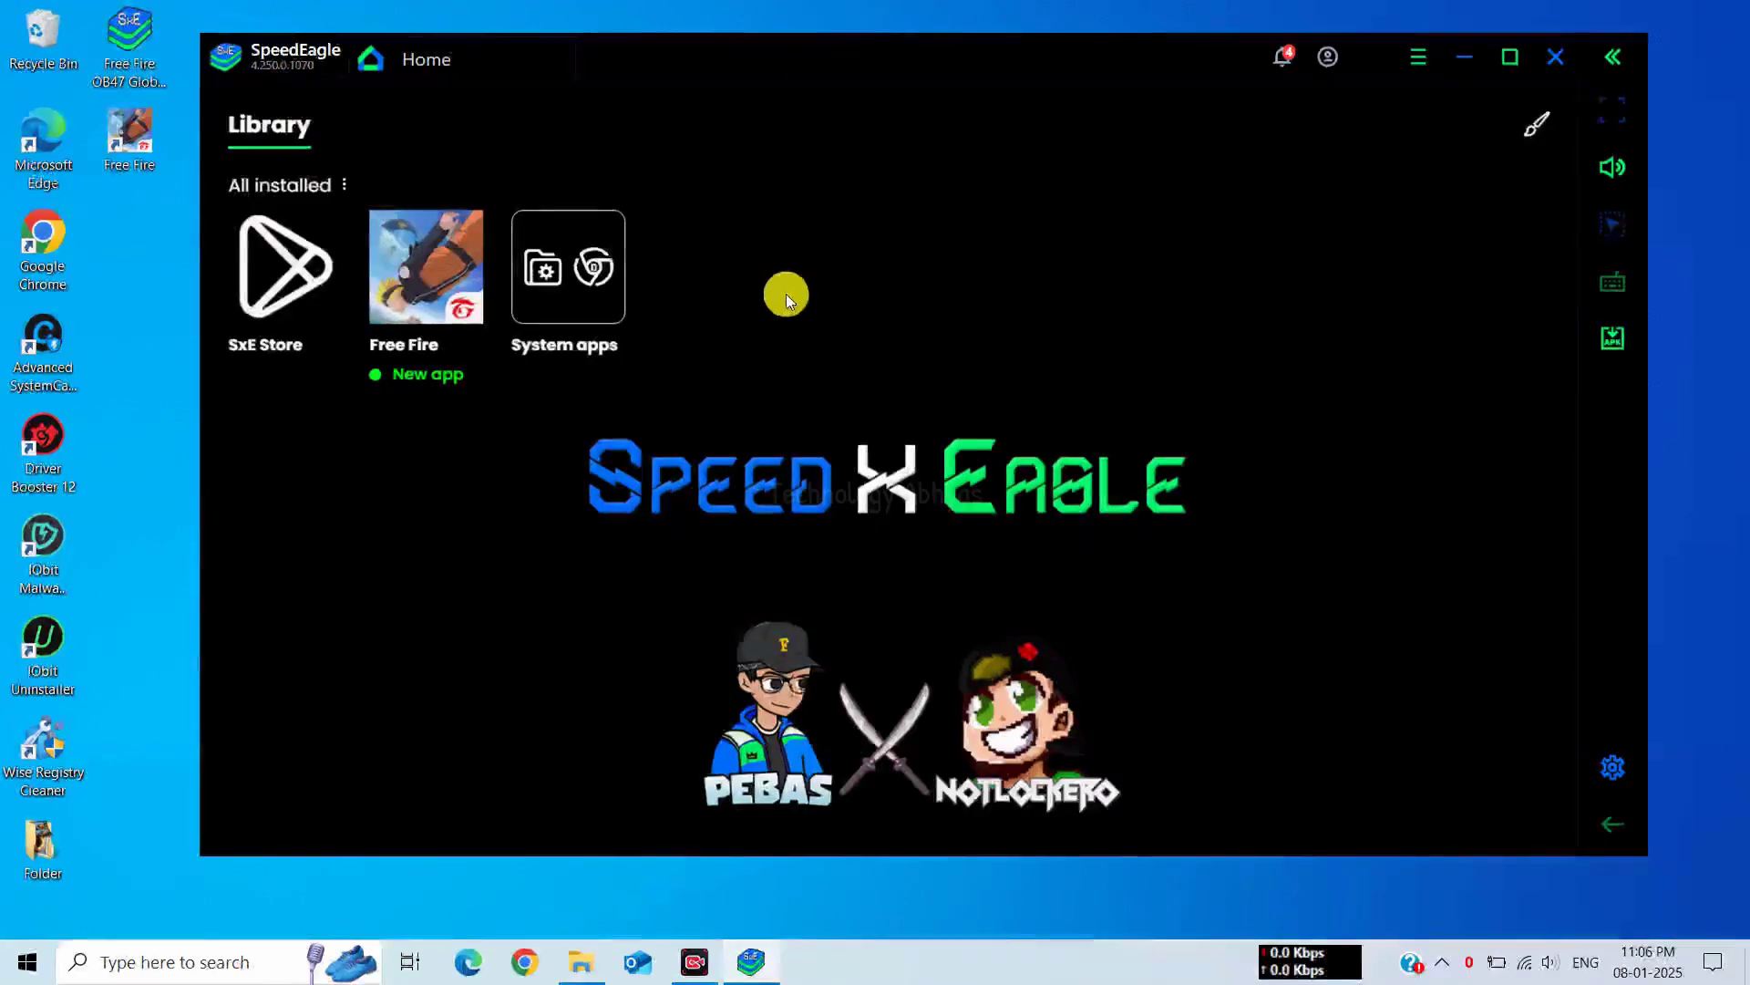
# Open the Browser from System apps and search for 'facebook login'
pyautogui.click(586, 273)
pyautogui.click(978, 450)
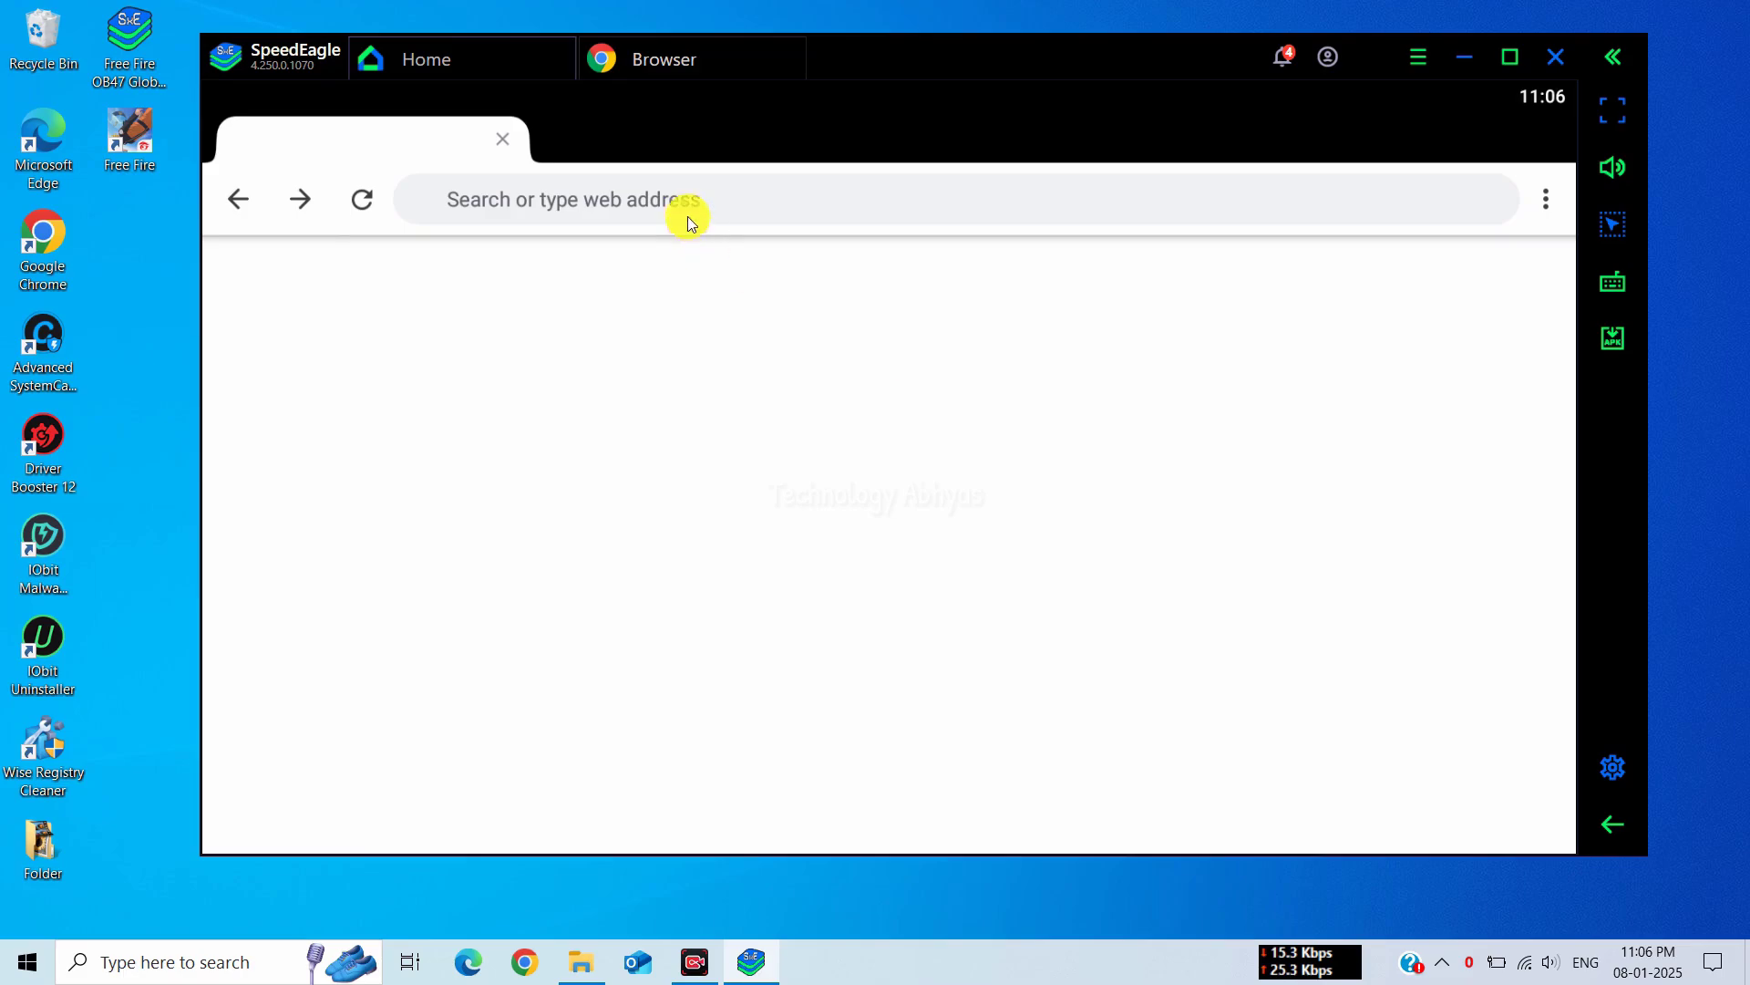
pyautogui.click(685, 195)
pyautogui.press('BackSpace')
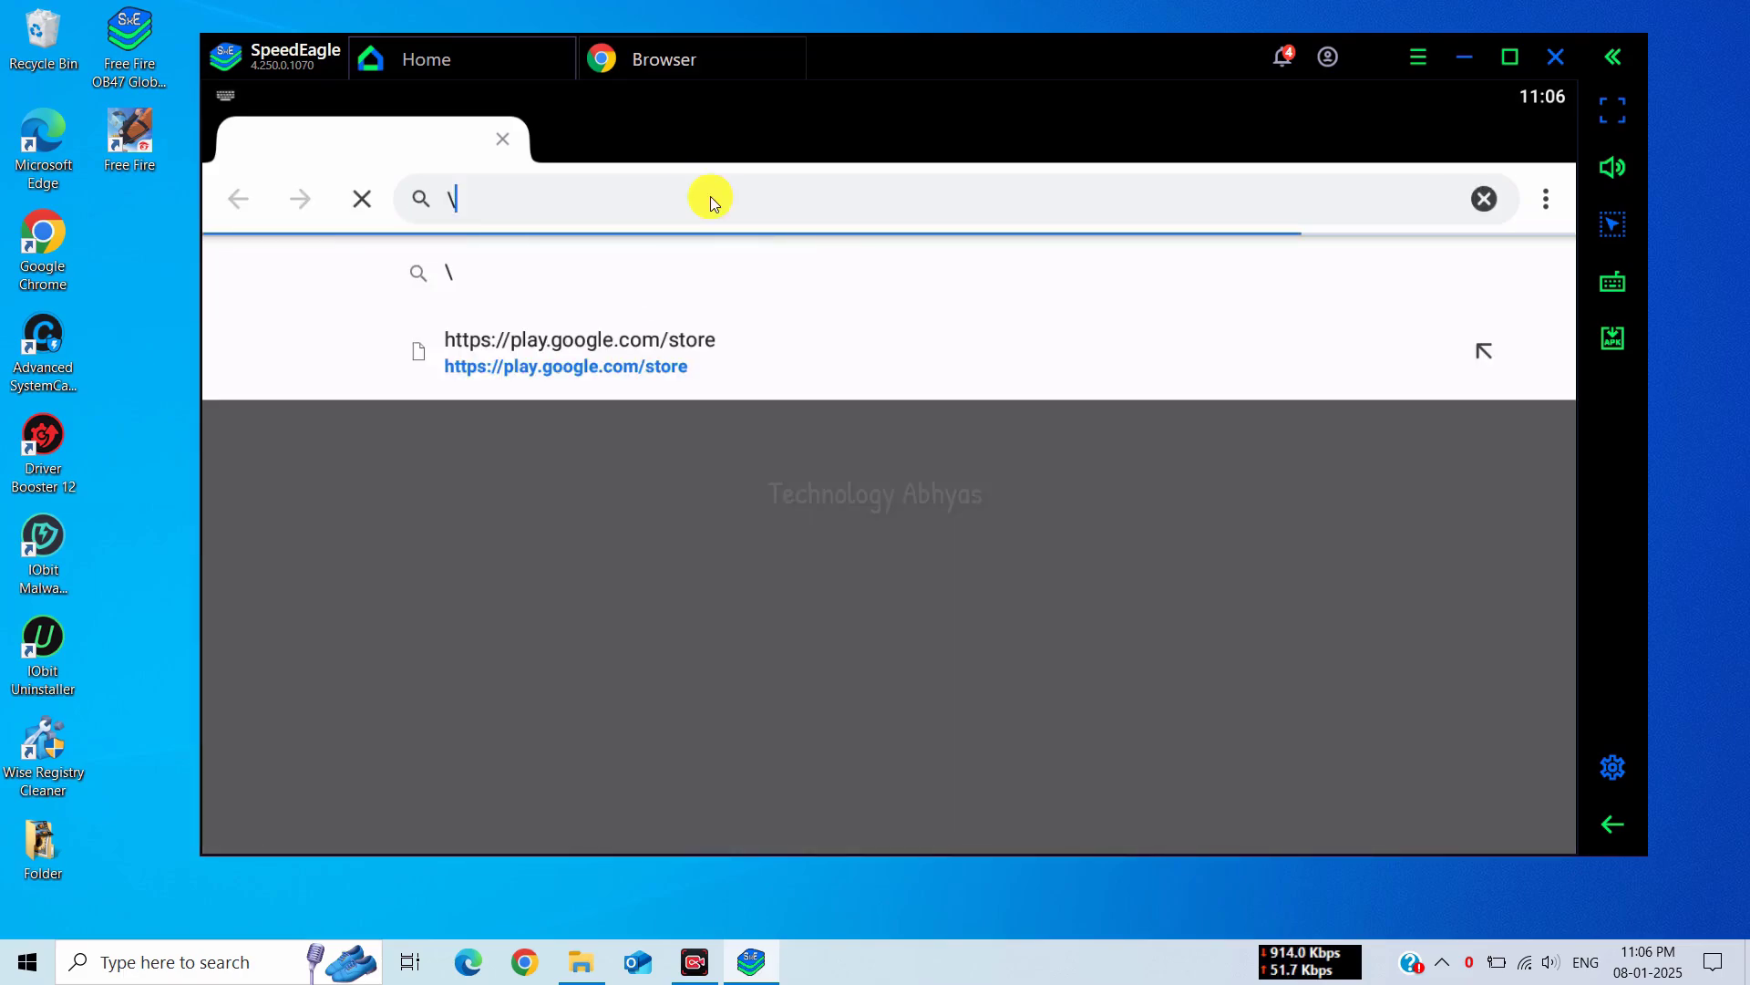
pyautogui.write('facebook login')
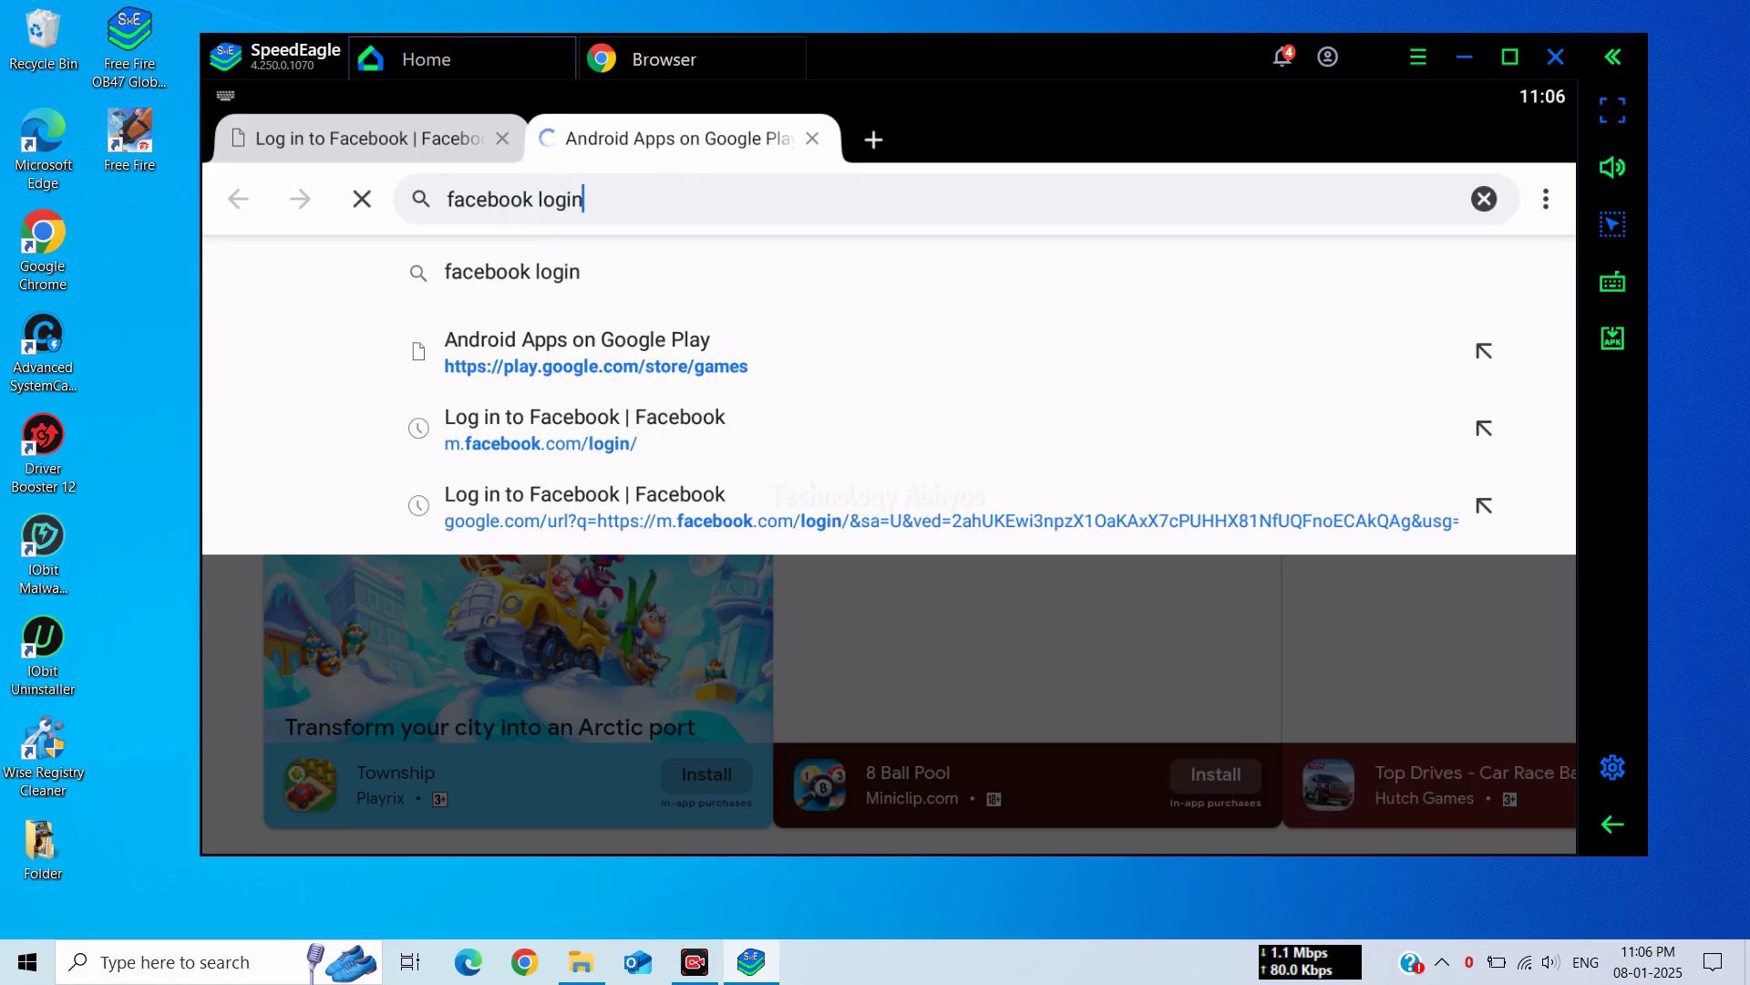
pyautogui.press('Return')
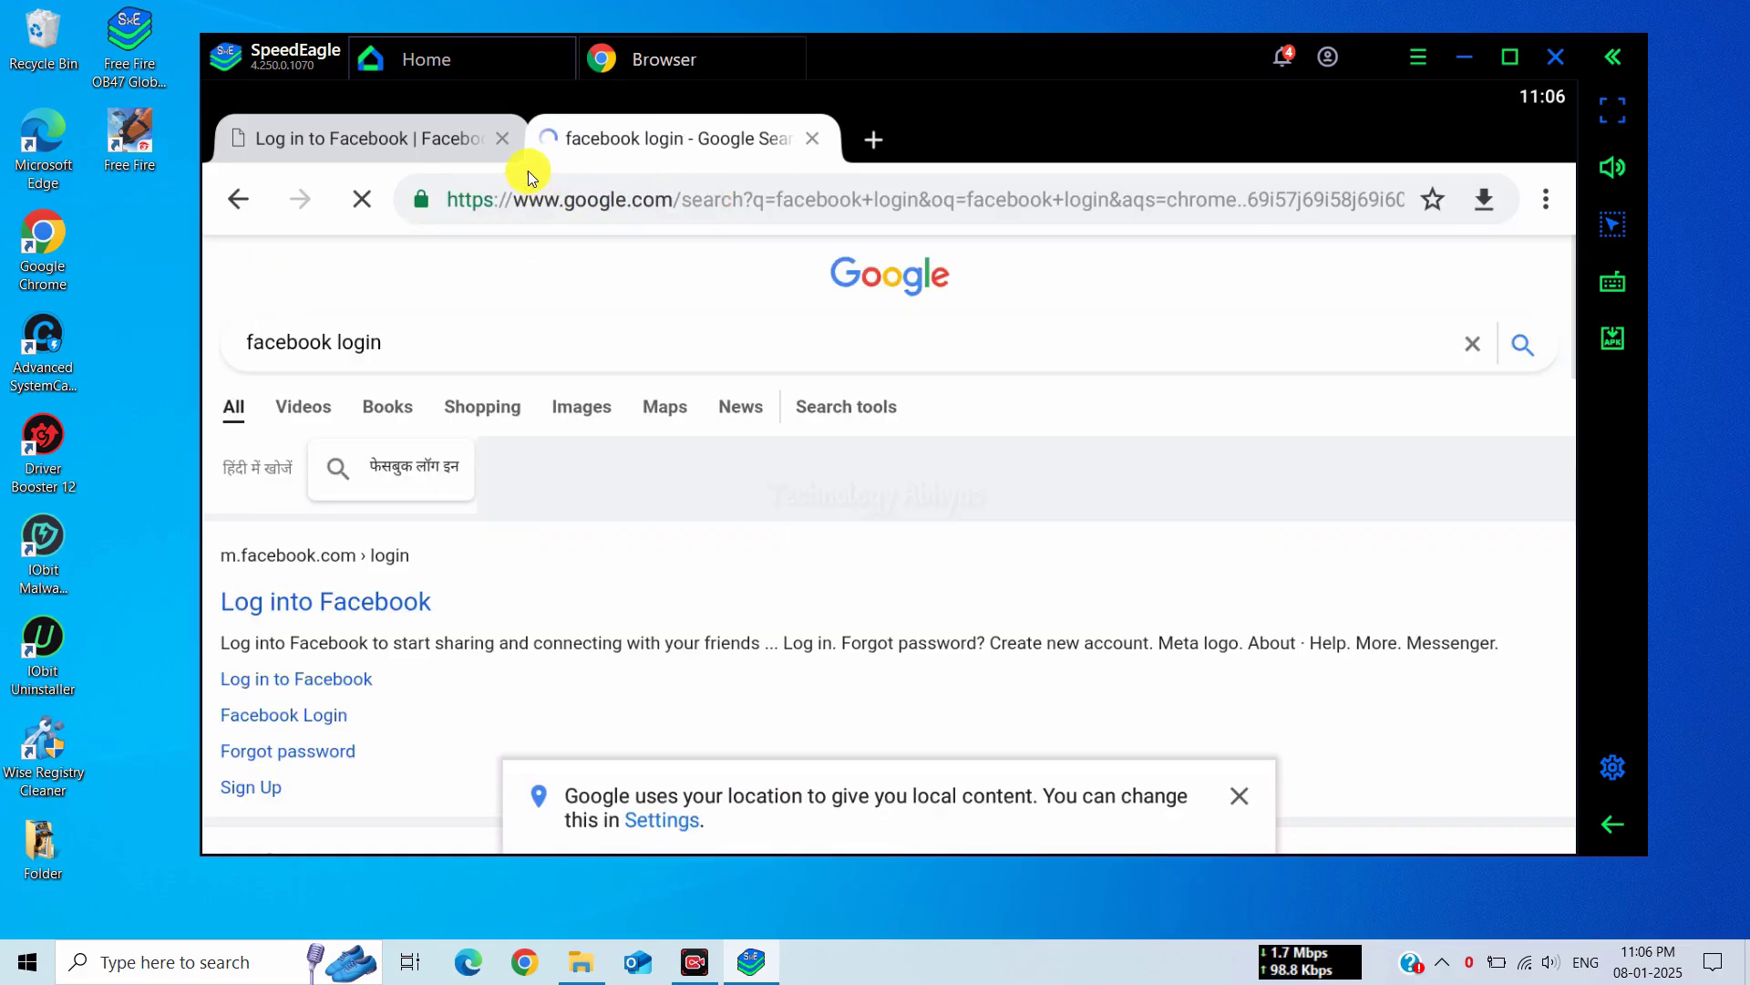
# Open the Log into Facebook page, then close the browser and launch Free Fire
pyautogui.click(302, 603)
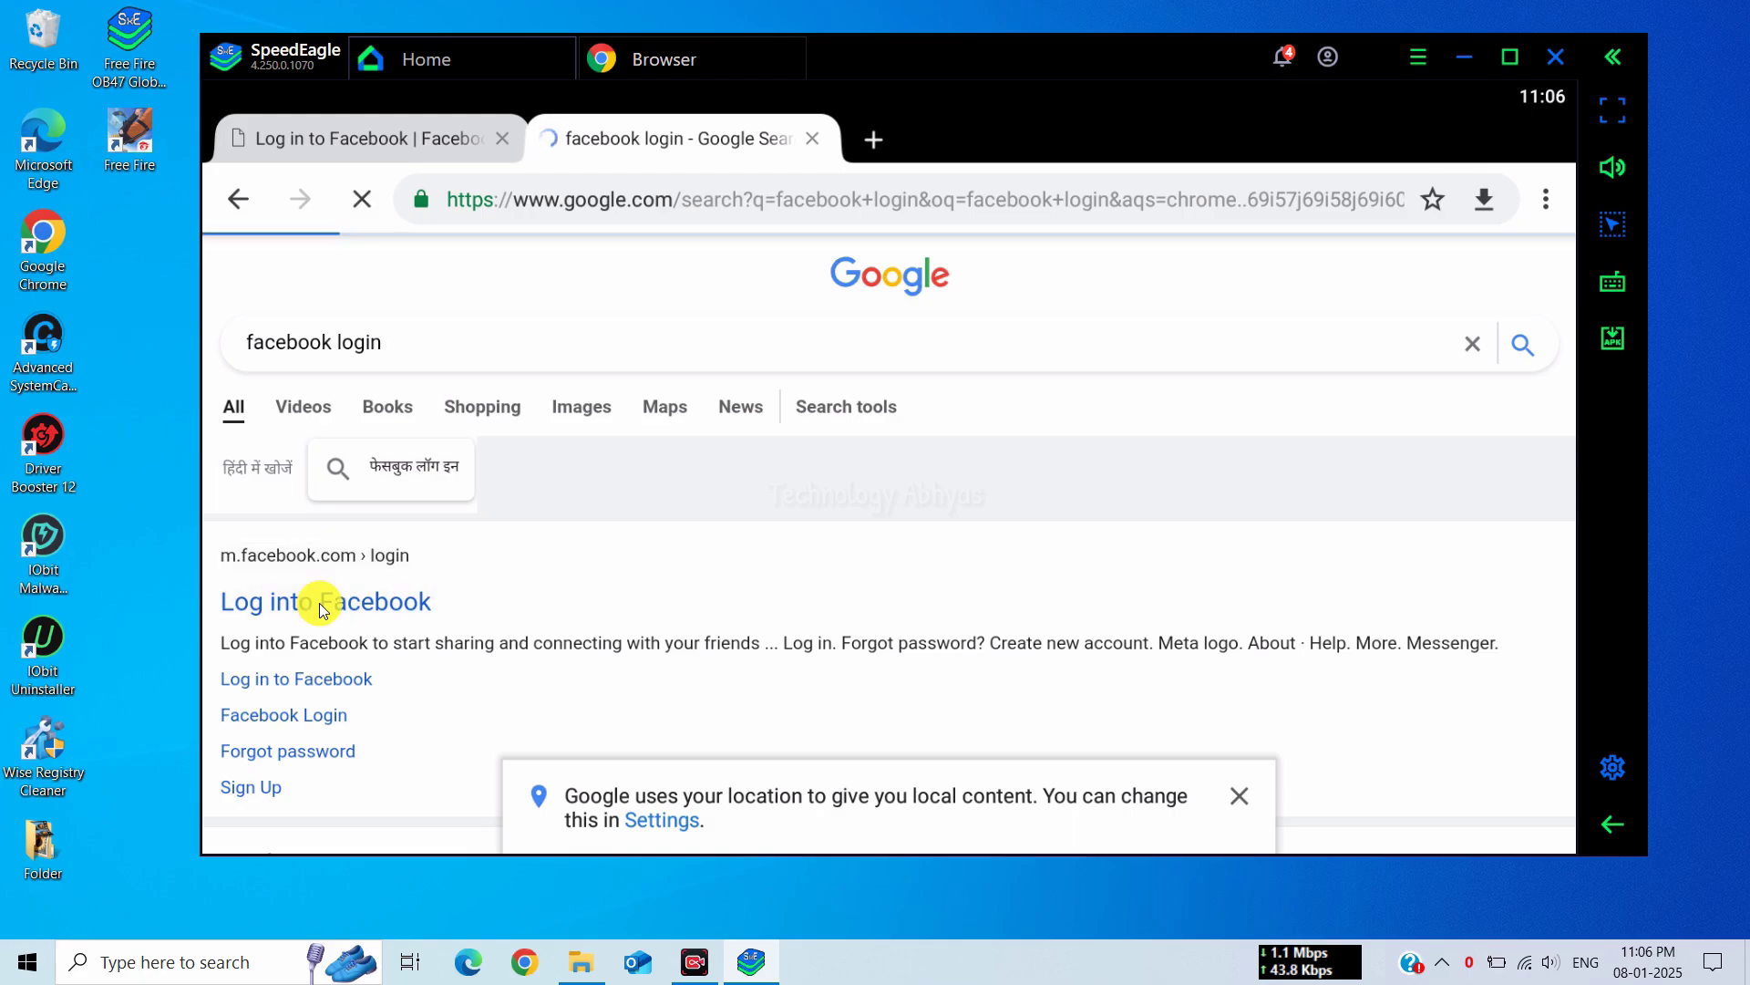
pyautogui.click(502, 139)
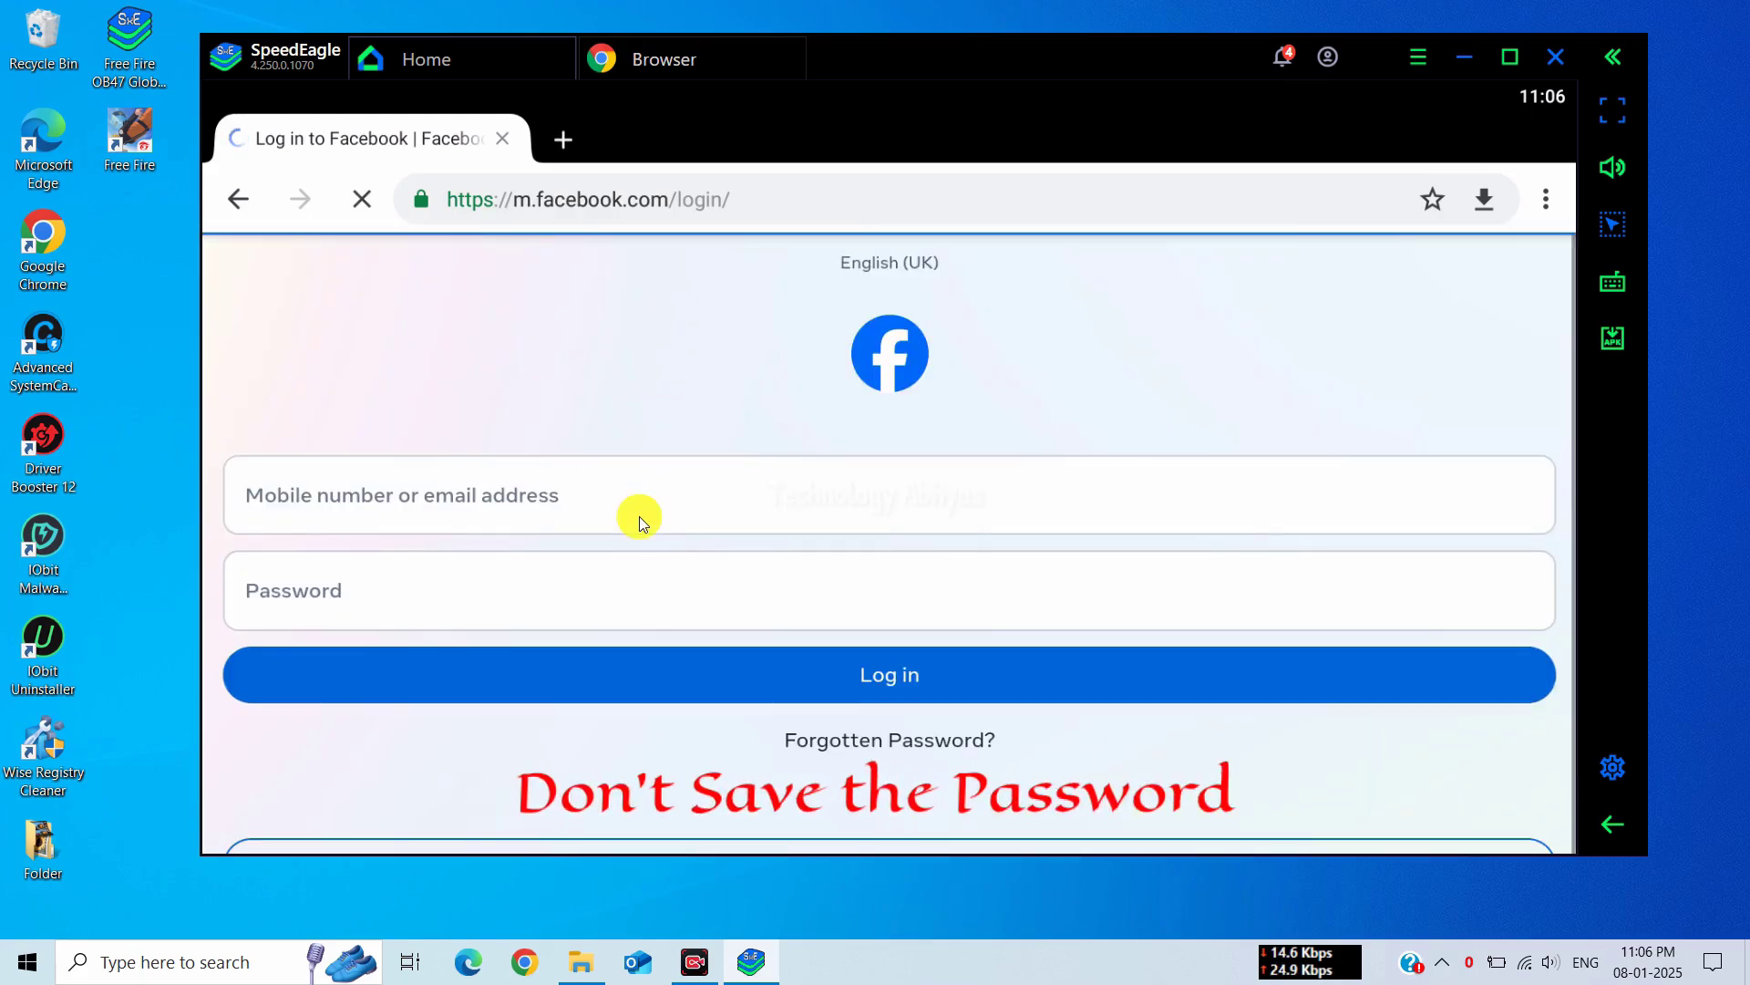
pyautogui.click(637, 513)
pyautogui.click(583, 598)
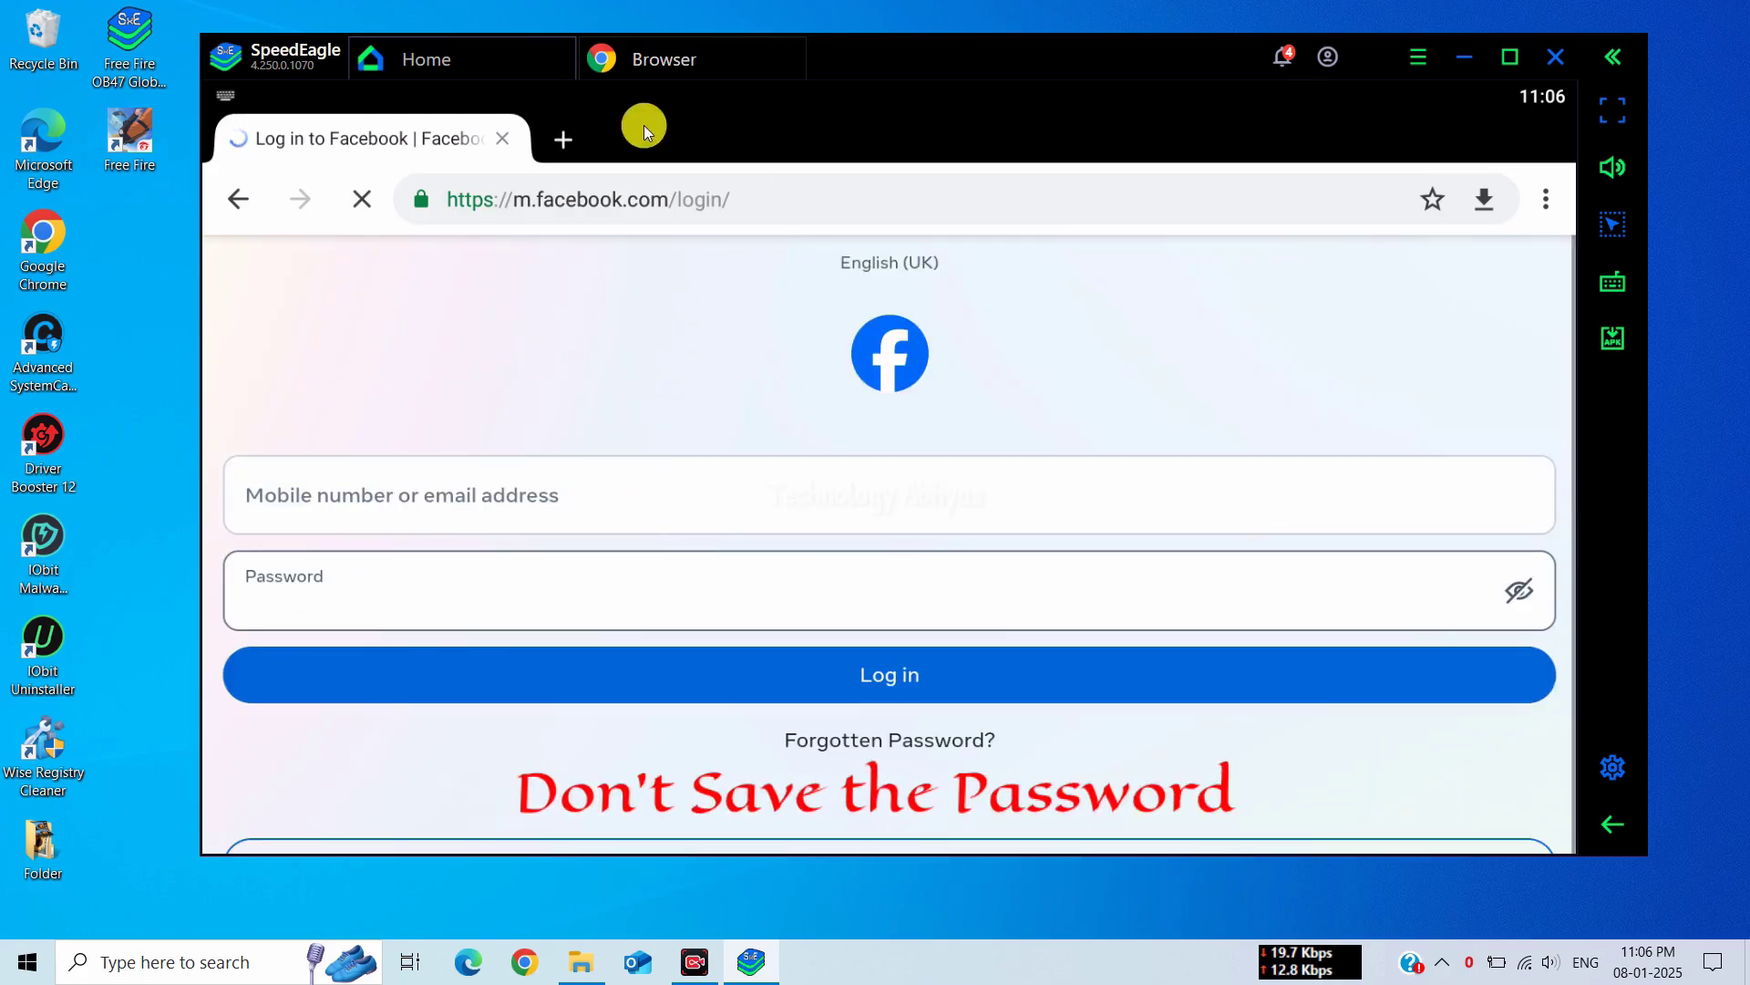
pyautogui.click(803, 44)
pyautogui.click(461, 315)
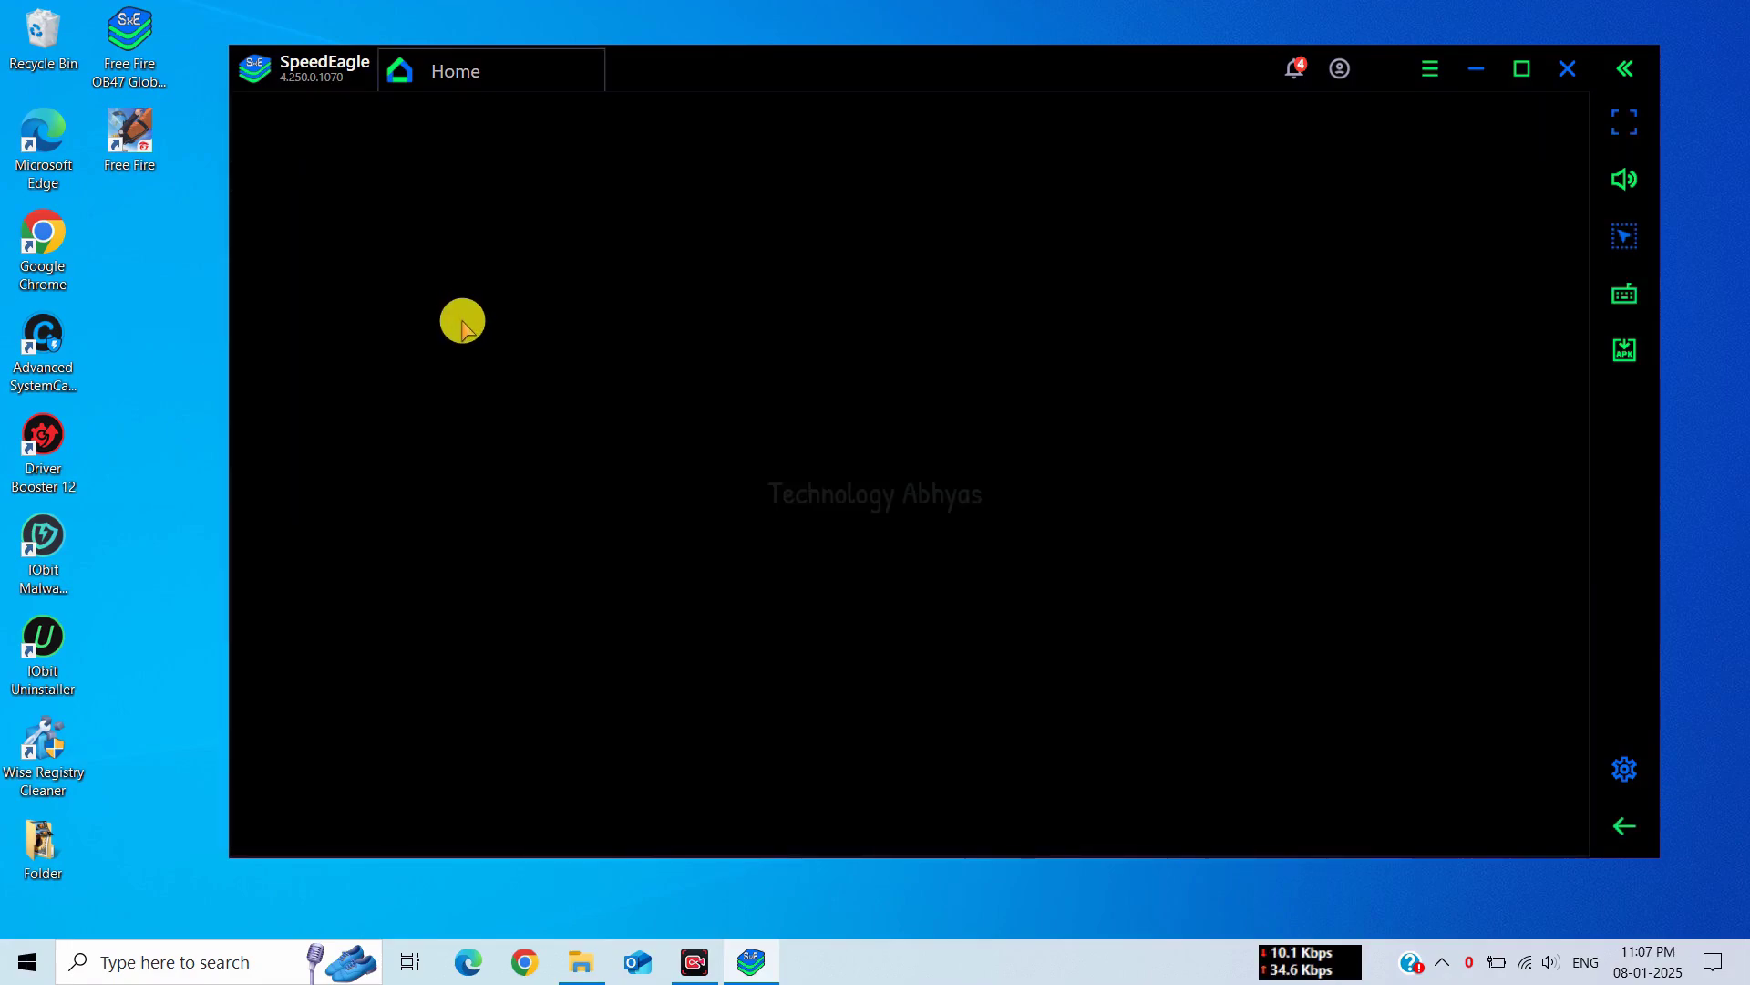